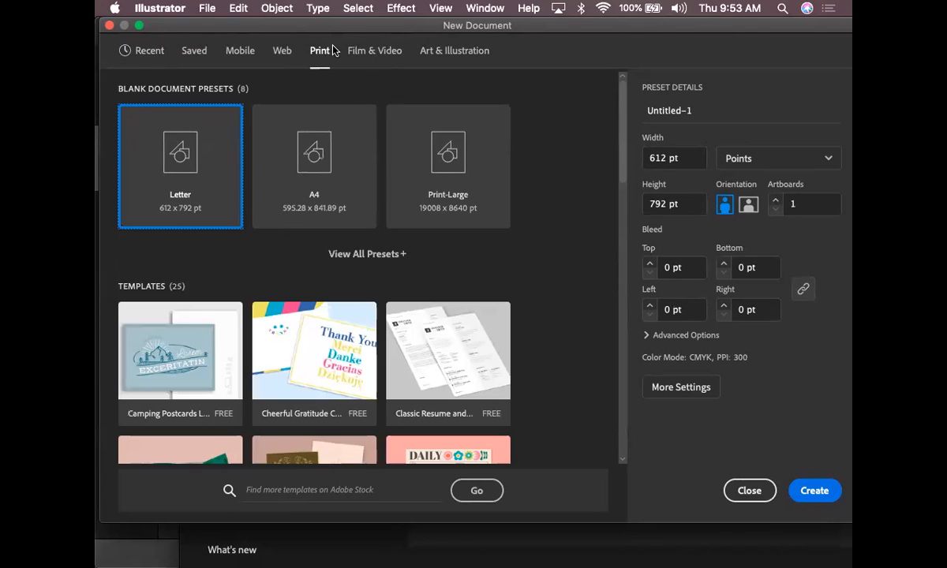
Step: Create a new Letter print document measured in inches with landscape orientation, 11 by 8.5 in
left_click(825, 162)
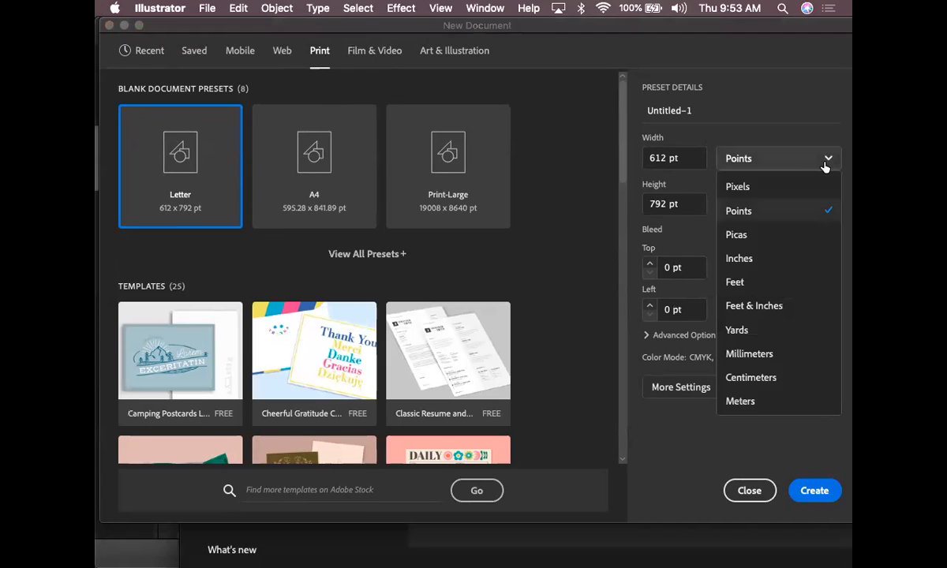
left_click(773, 260)
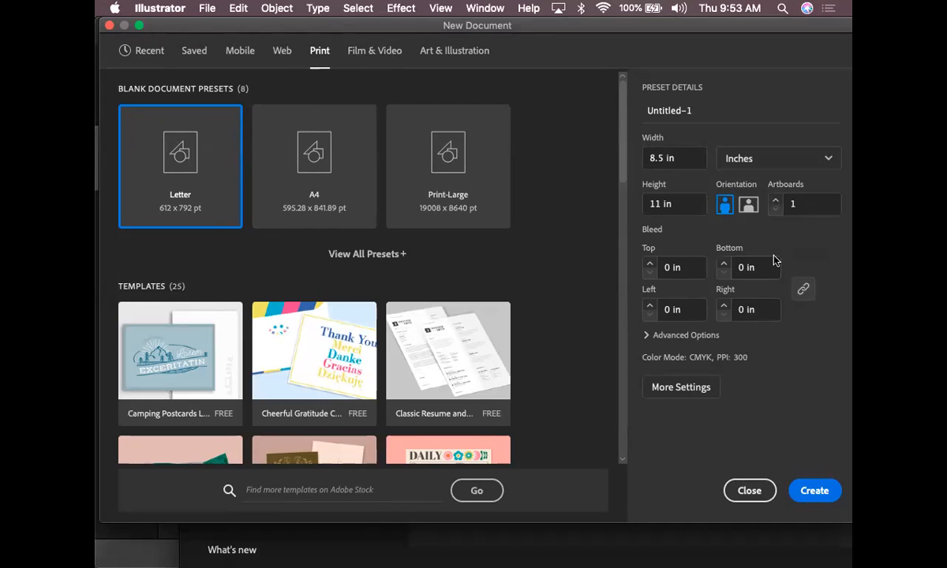
left_click(748, 206)
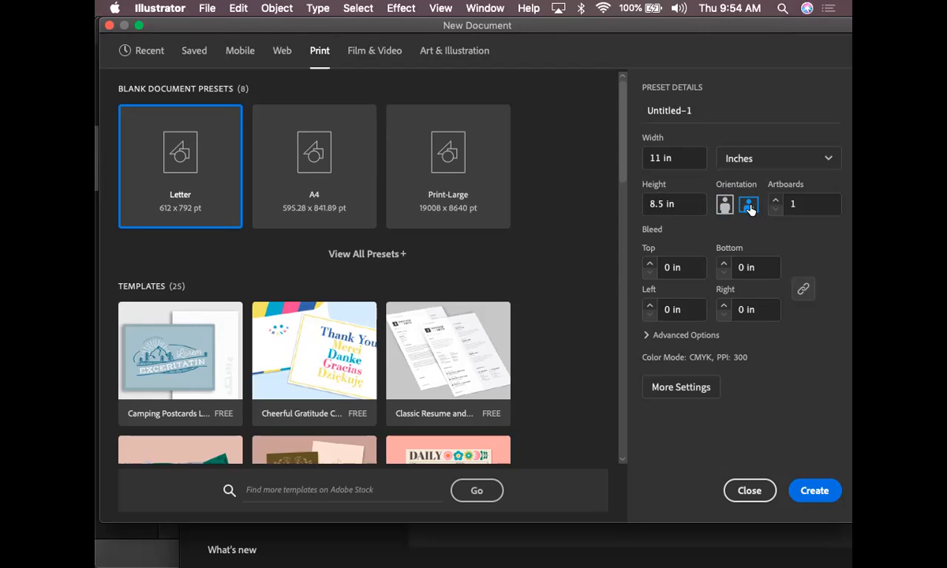
left_click(815, 491)
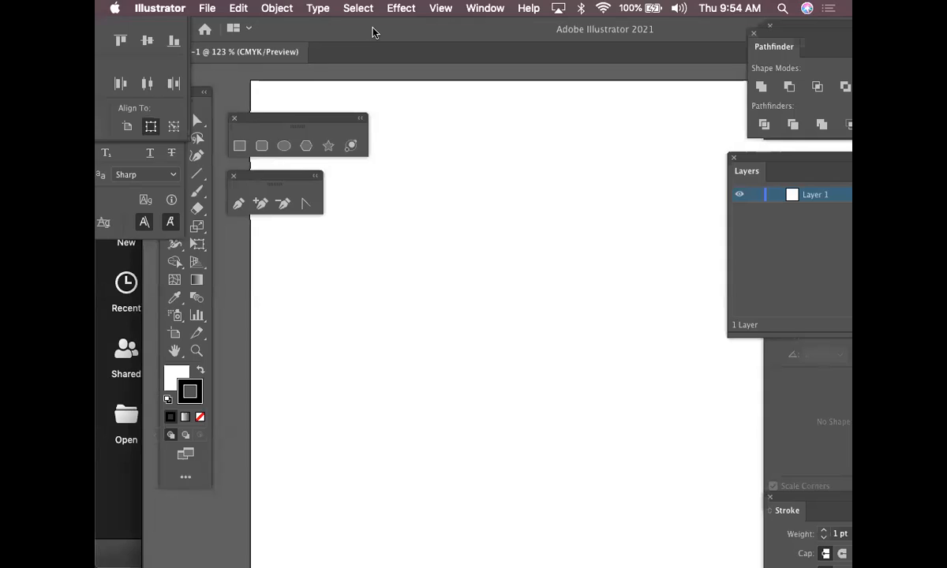
Step: Clear the floating shape and pen tool panels off the artboard, attach the pen tools to the toolbar, and show the whole artboard at 50%
left_click_drag(313, 119, 794, 394)
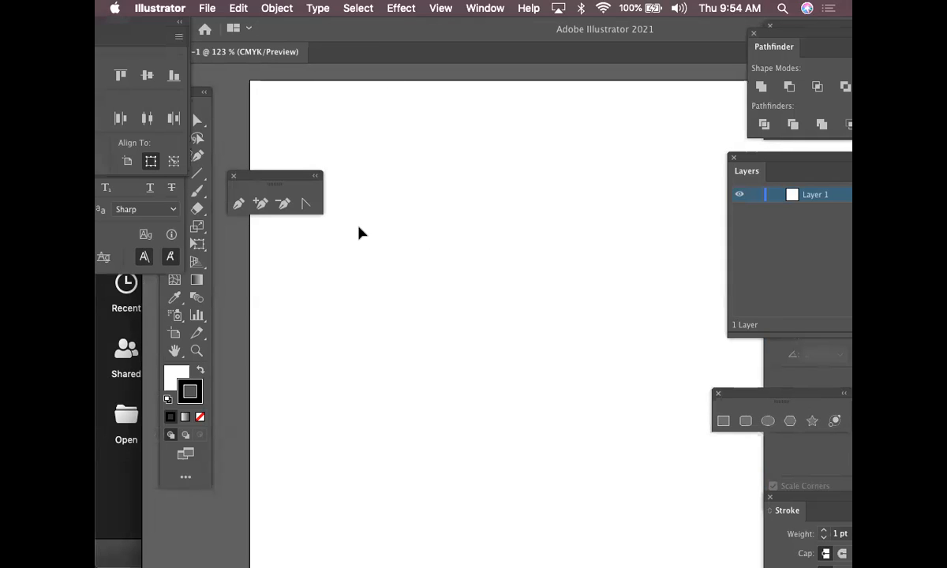
left_click_drag(285, 175, 268, 92)
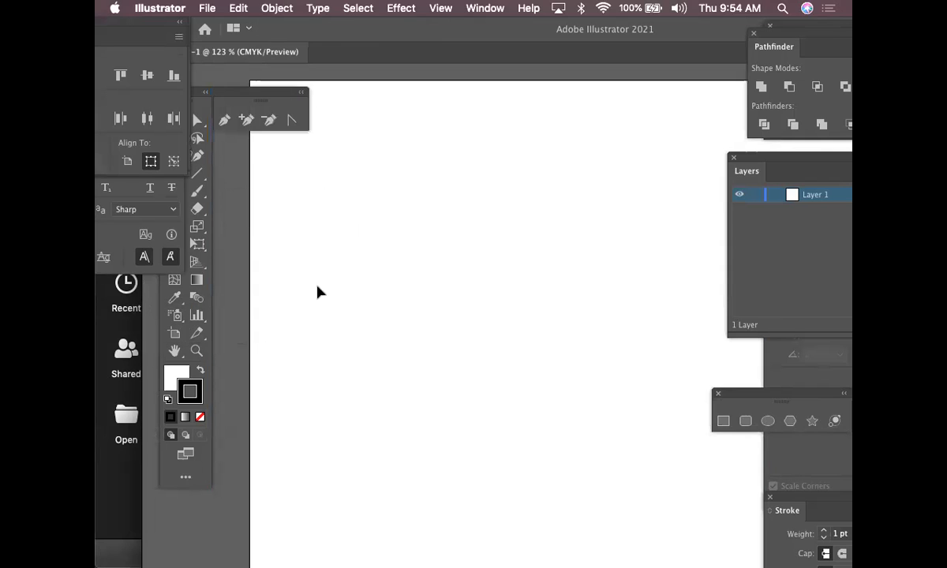
key("super+minus")
key("super+minus")
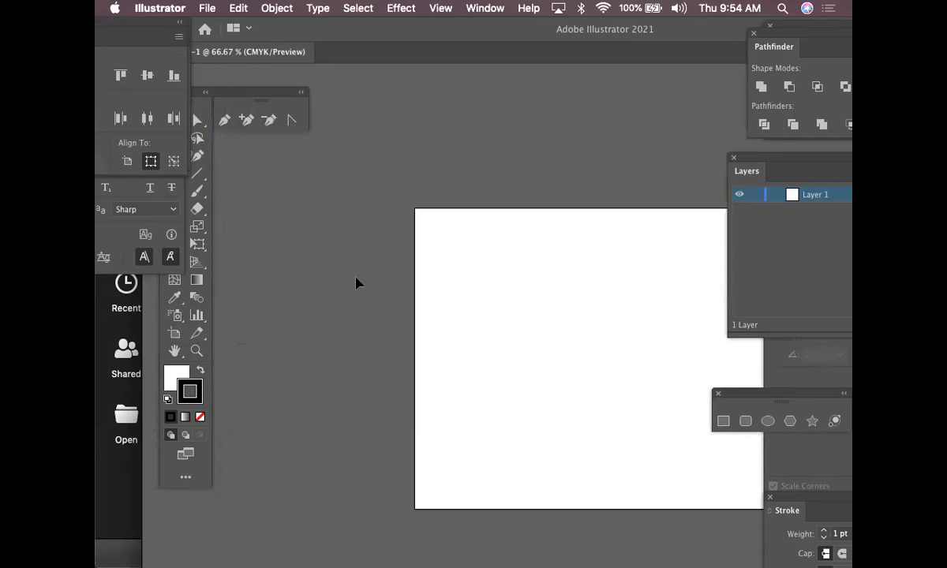
left_click_drag(588, 259, 463, 145)
key("super+minus")
scroll(436, 126, "right", 5)
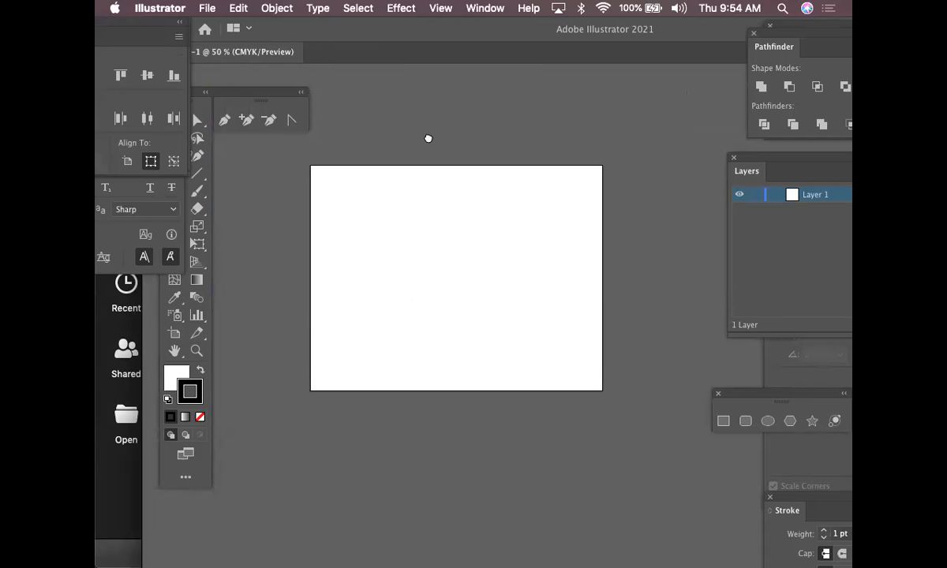
left_click_drag(268, 97, 299, 73)
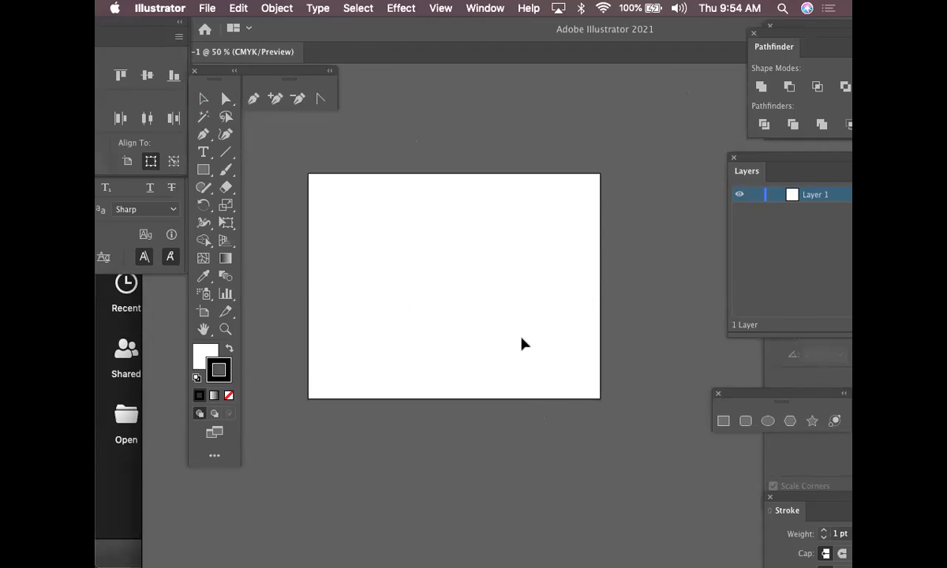
left_click_drag(518, 313, 529, 280)
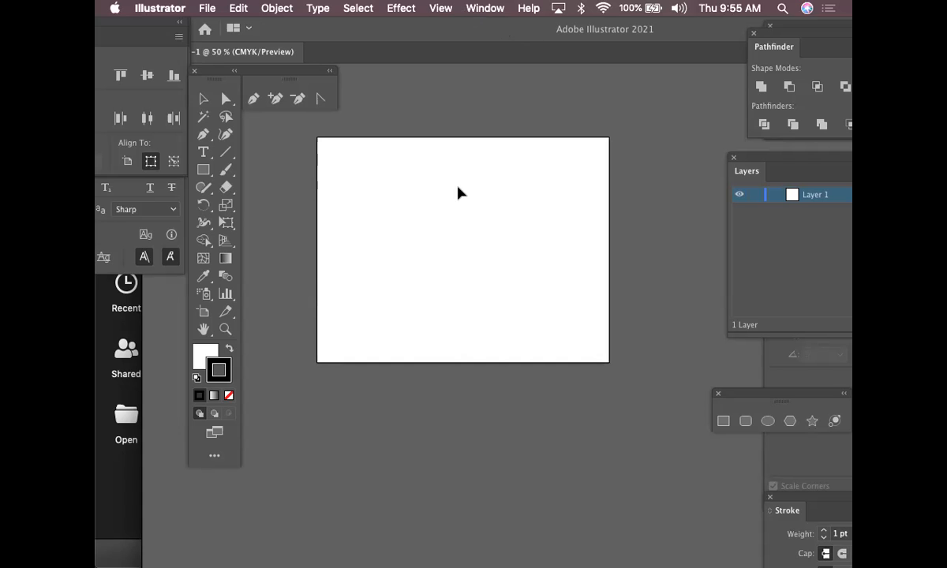
Step: Check whether Smart Guides are enabled in the view options
left_click(440, 10)
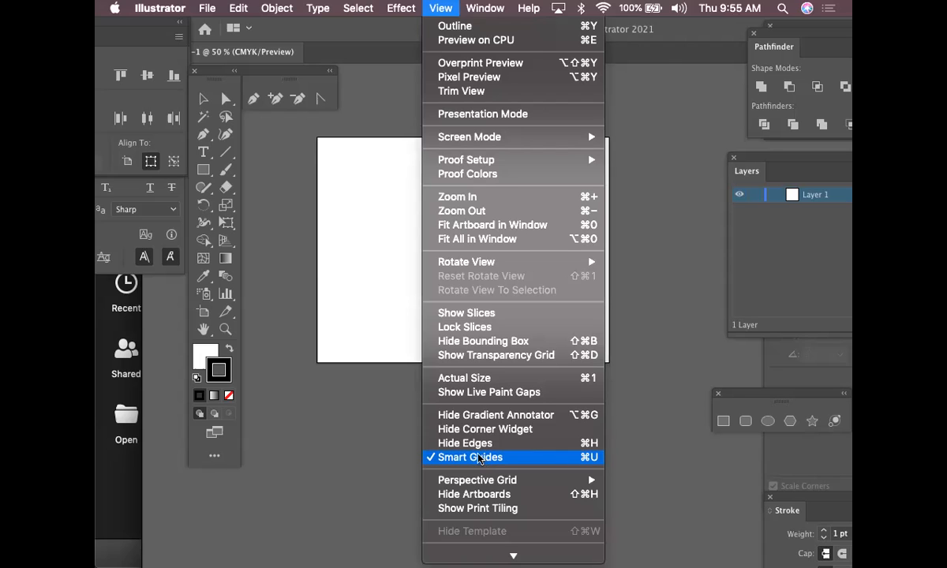
left_click(359, 268)
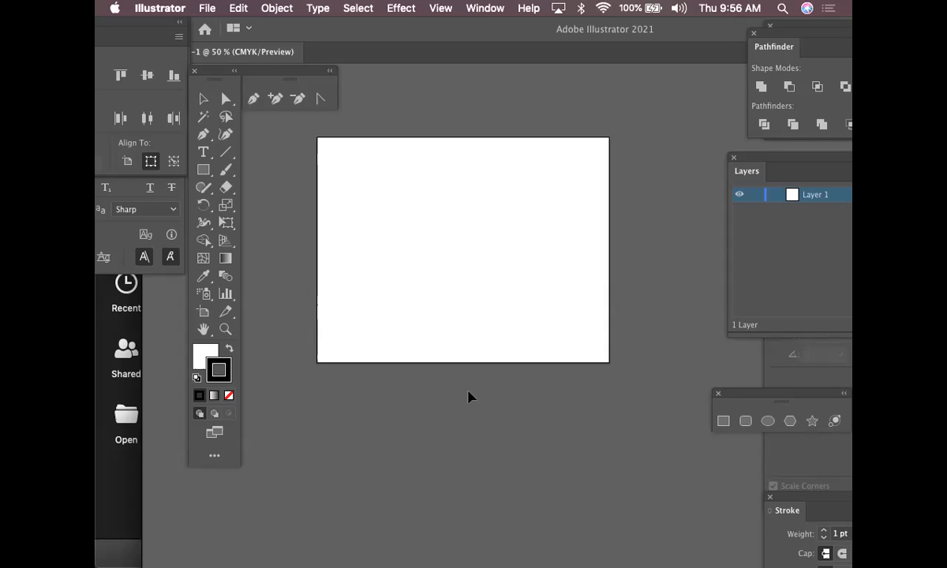
Step: Bring the Layers panel into clear view beside the artboard and rename Layer 1 to "guides"
left_click_drag(752, 159, 606, 94)
left_click(477, 8)
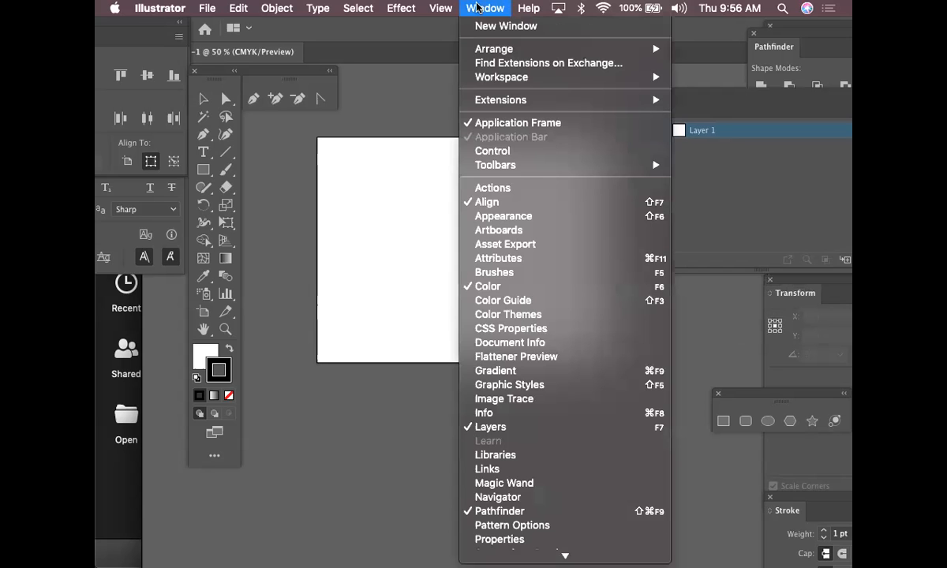
left_click(713, 138)
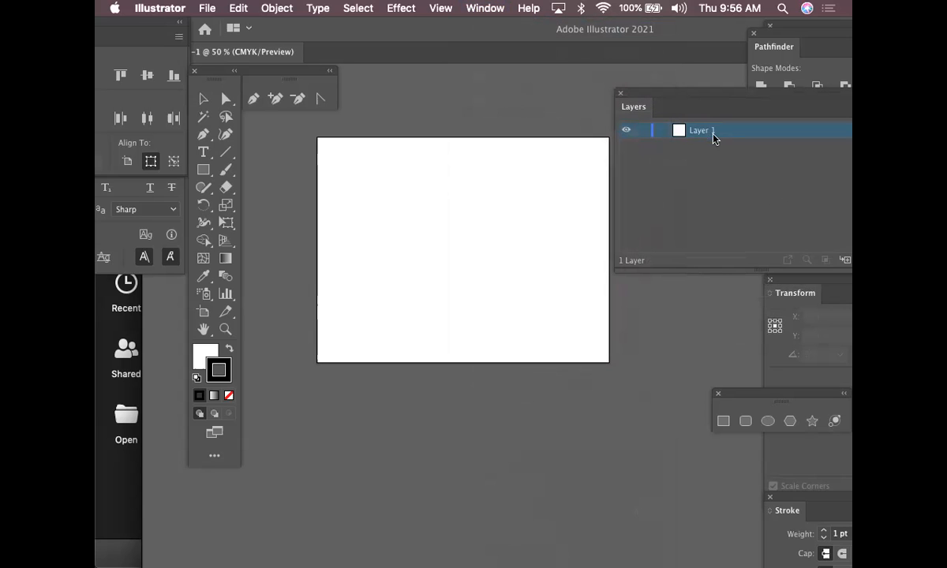
left_click(480, 8)
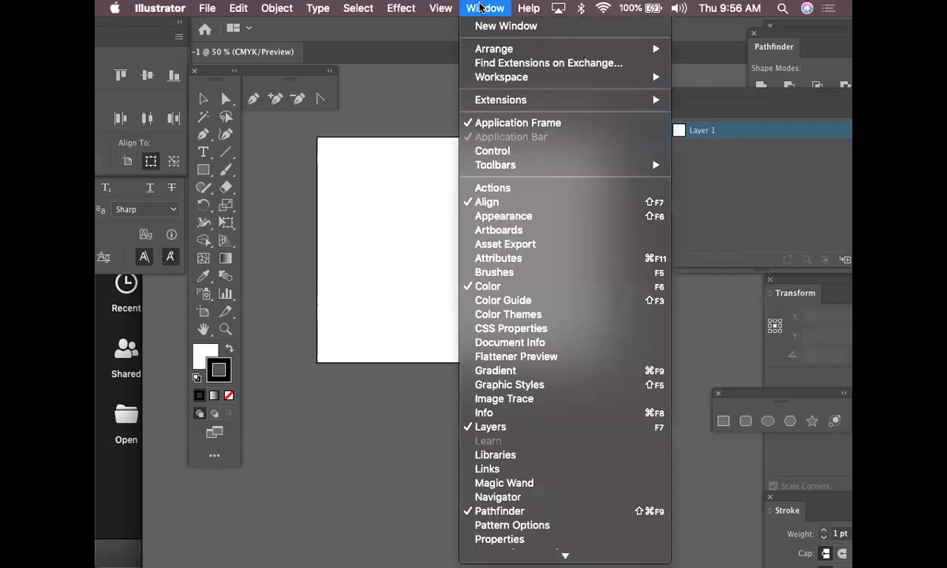
left_click(714, 164)
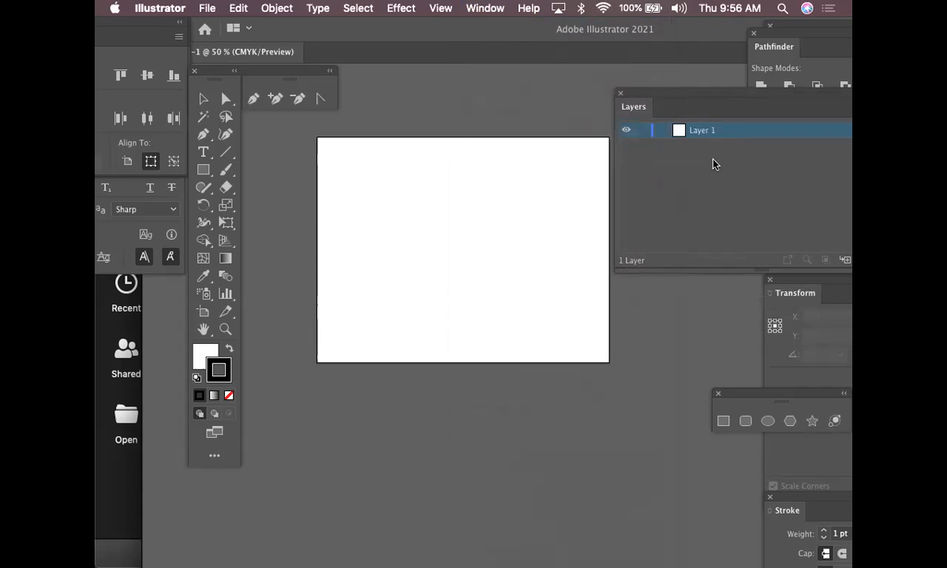
double_click(702, 131)
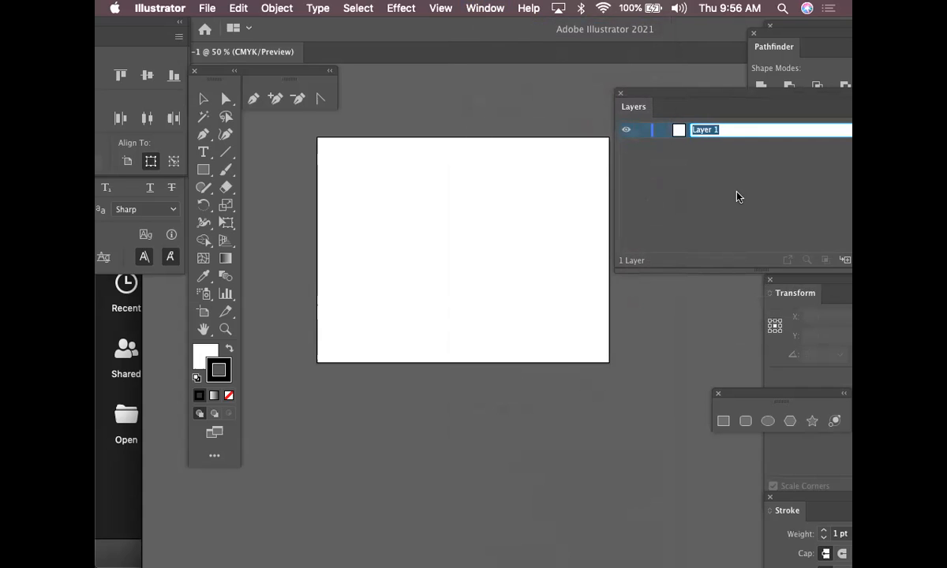
type("guides")
left_click_drag(713, 93, 677, 123)
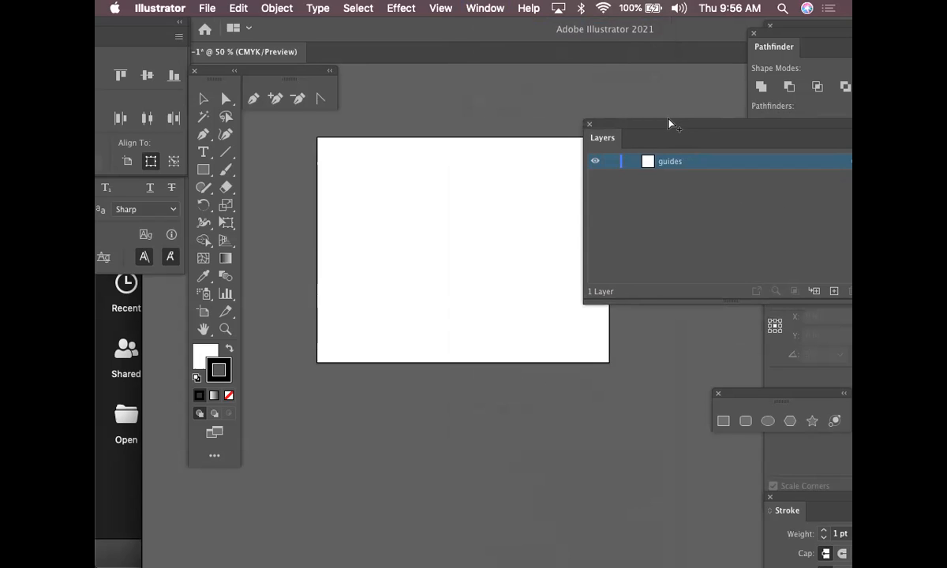
left_click_drag(663, 125, 624, 81)
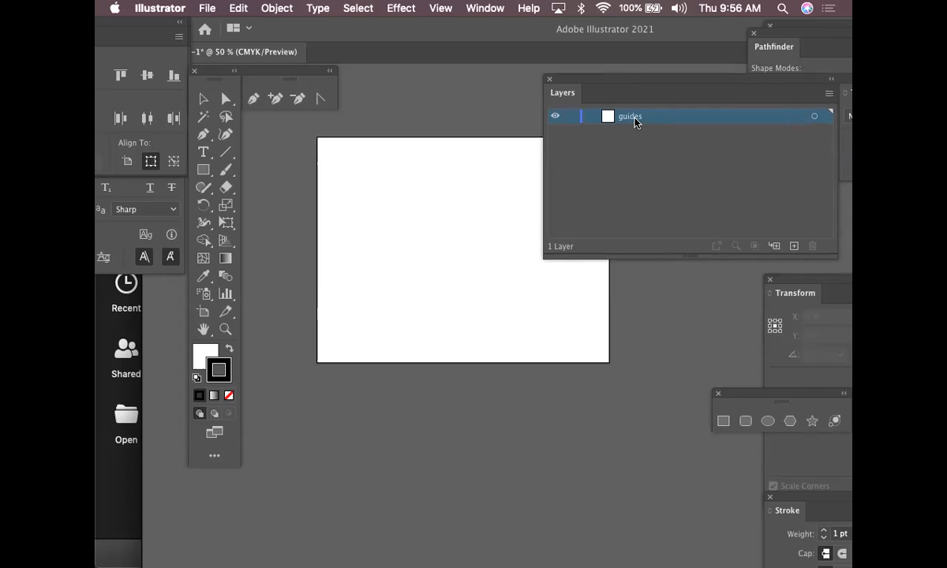
left_click_drag(603, 82, 689, 97)
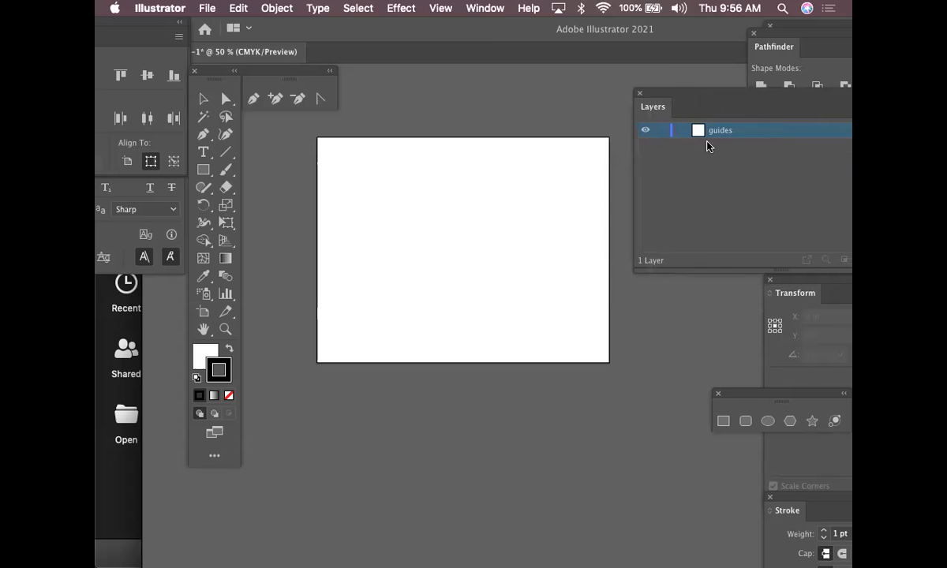
Step: Choose the Rectangle tool and set the fill color to bright red, FC0606
left_click(205, 170)
left_click(206, 172)
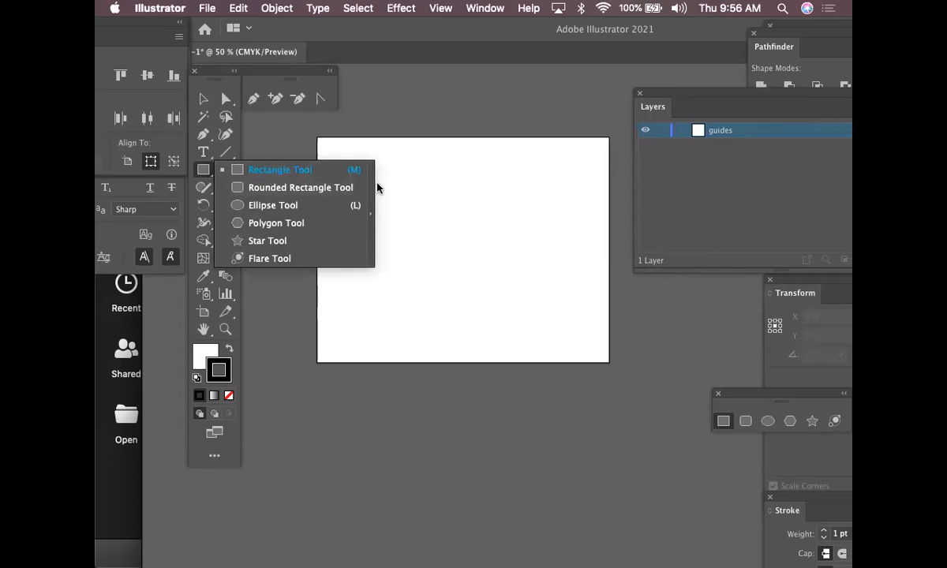
left_click(207, 172)
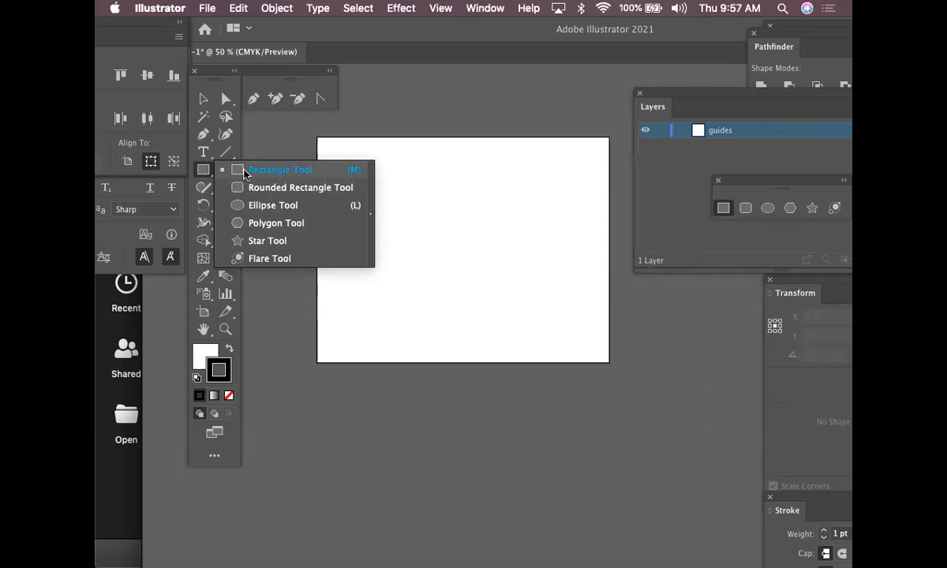
left_click(244, 172)
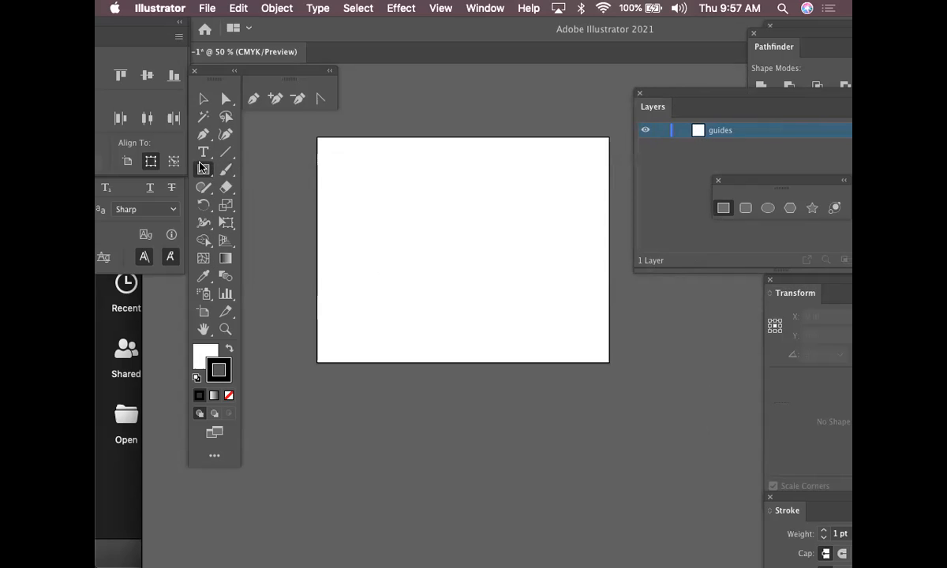
left_click(209, 357)
double_click(209, 357)
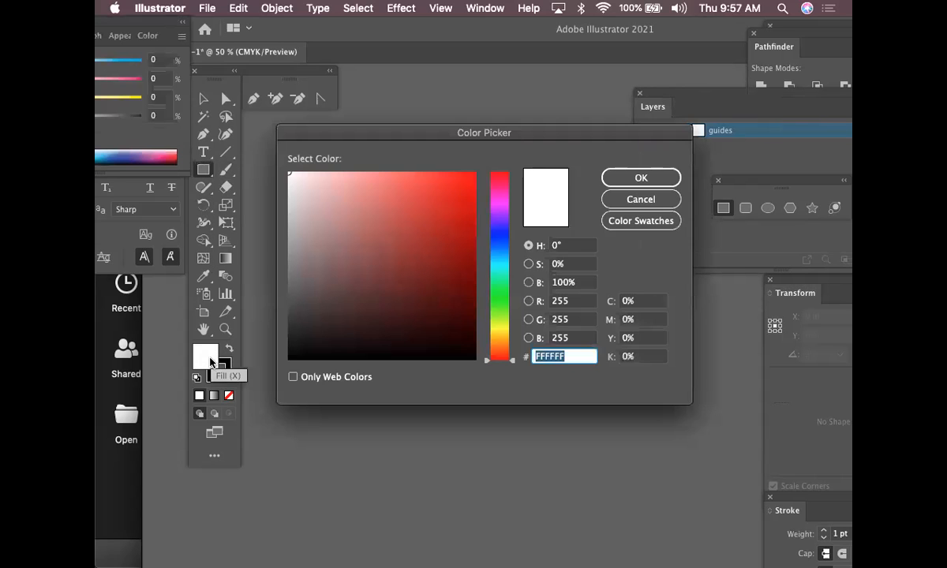
left_click(474, 172)
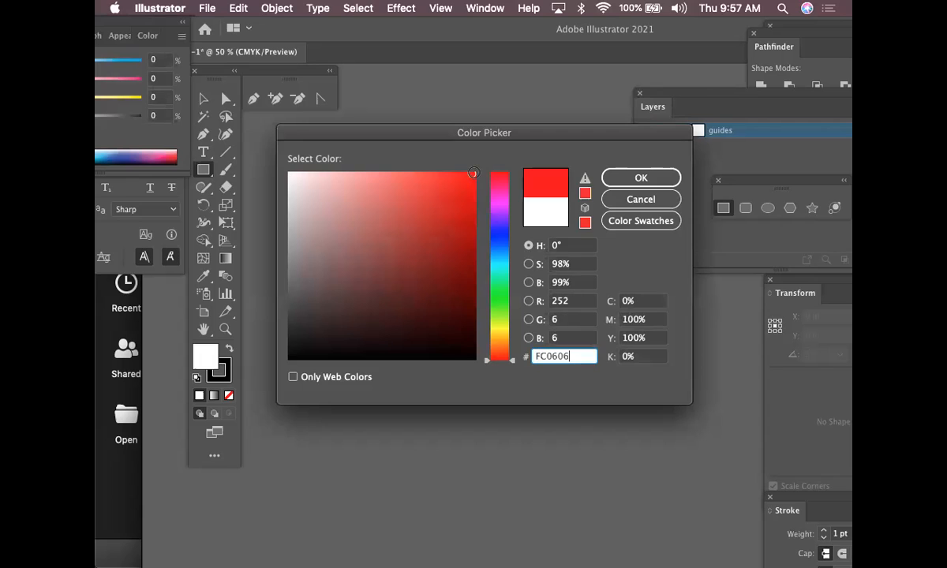
left_click(638, 177)
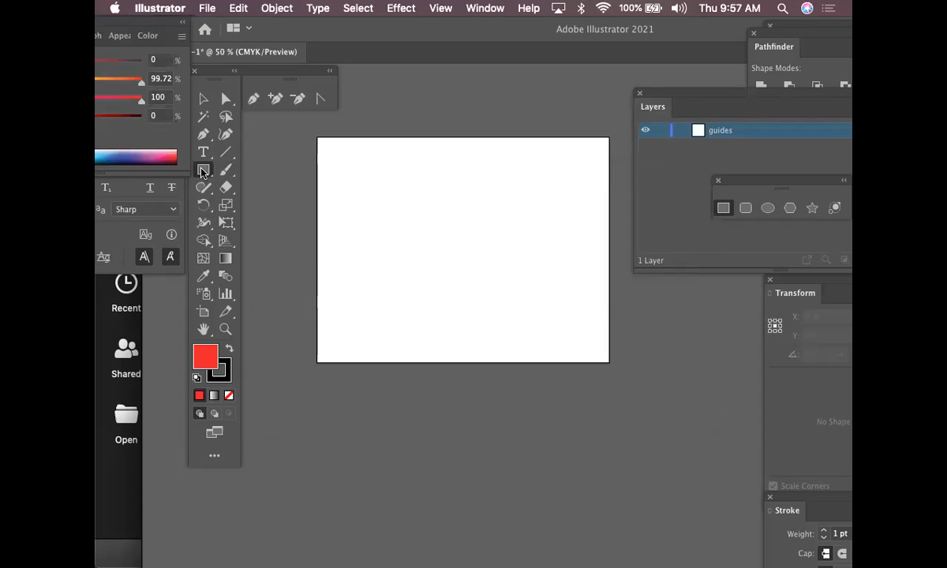
left_click(210, 170)
left_click(258, 169)
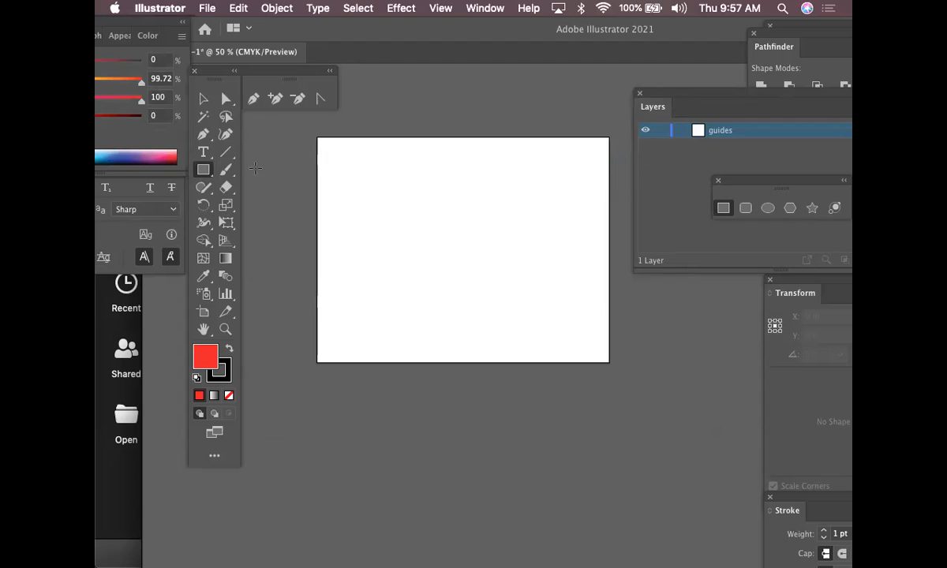
Step: Set the stroke to None and make the red fill the active color
left_click(223, 373)
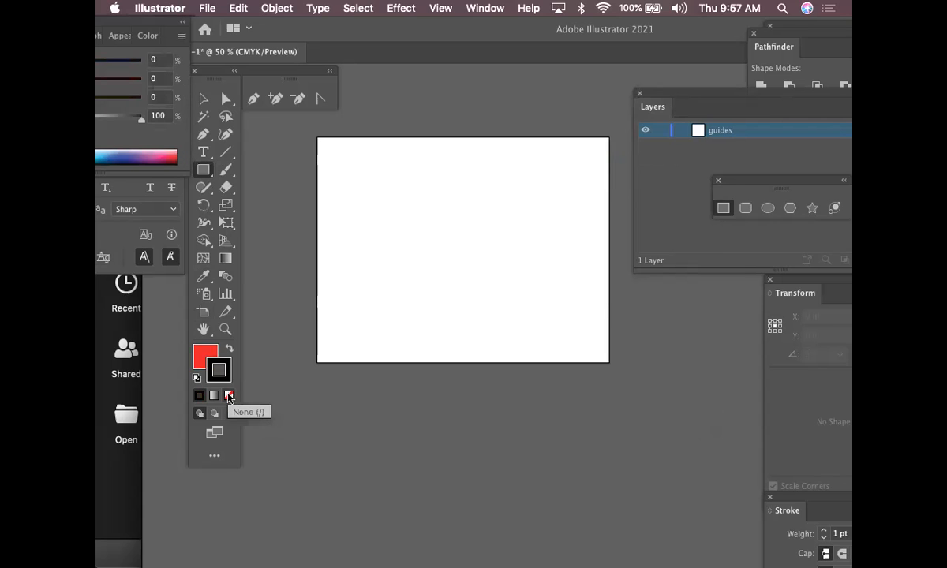
left_click(228, 395)
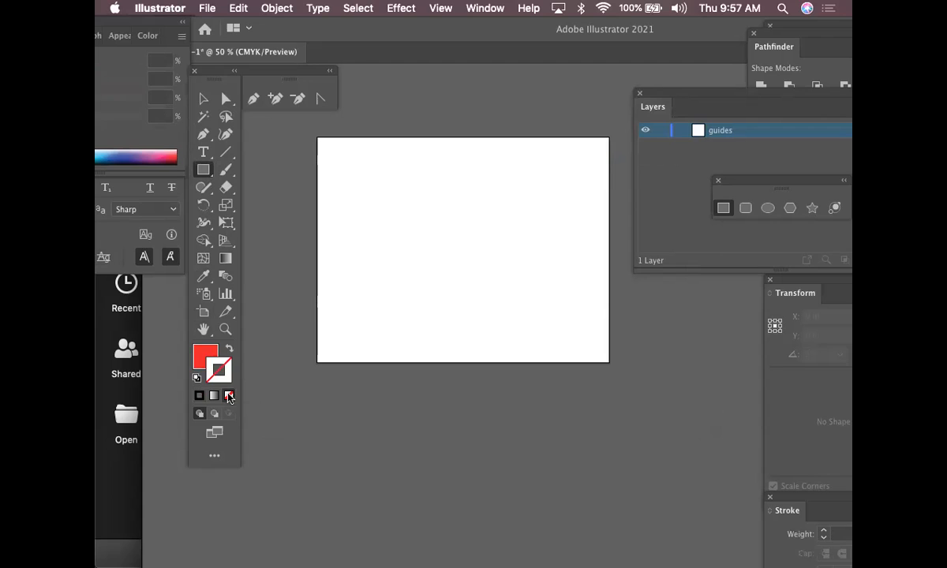
left_click(200, 356)
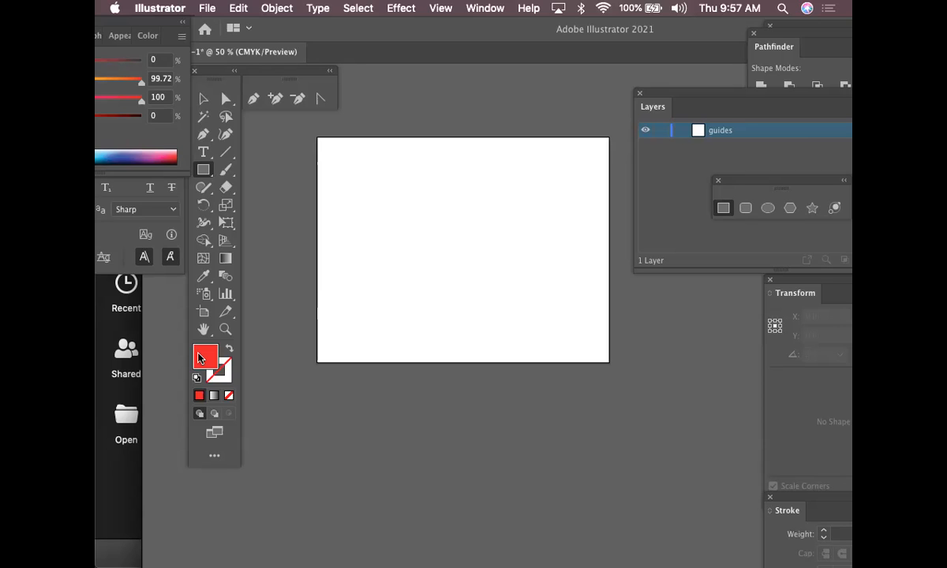
Step: Draw a red rectangle covering the entire artboard from the upper-left corner to the lower-right corner on the guides layer
left_click(317, 141)
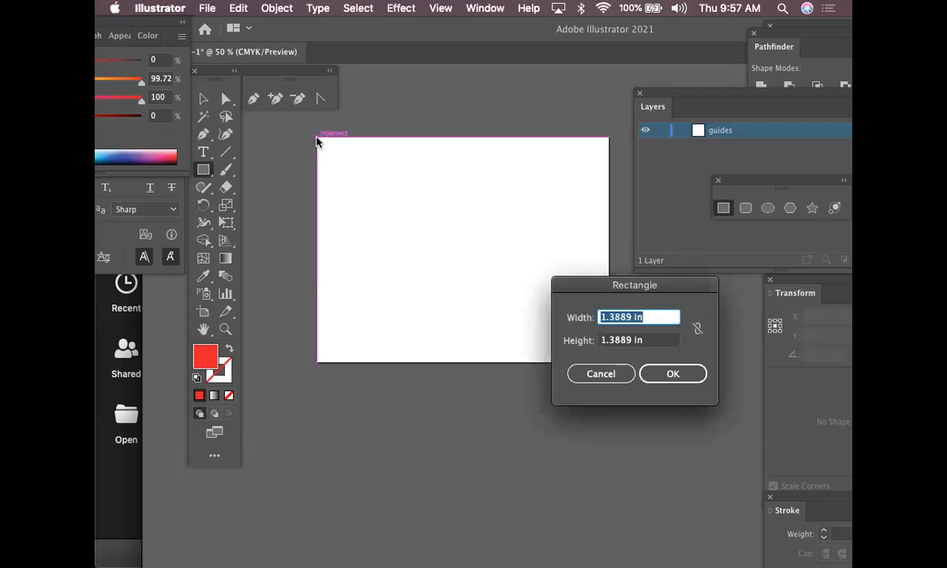
left_click(601, 374)
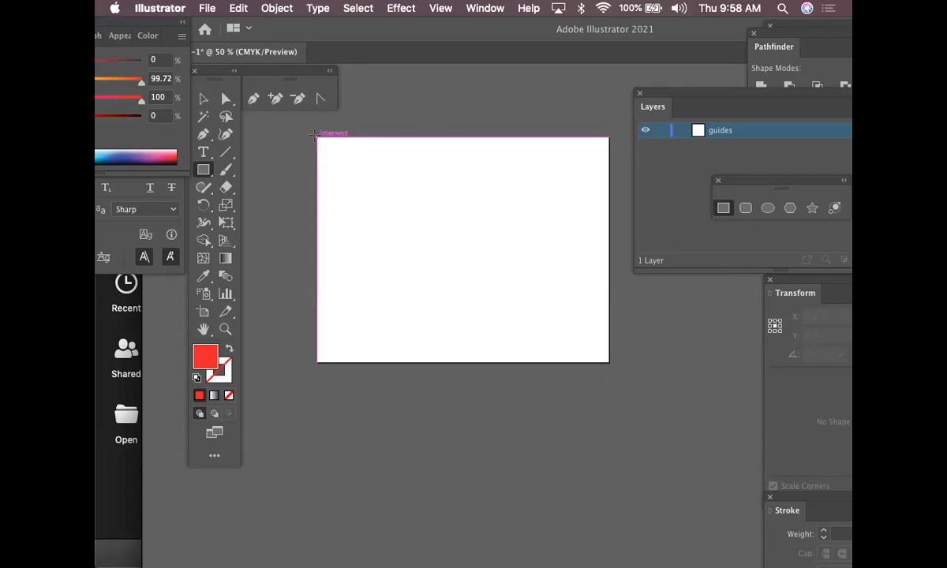
key("minus")
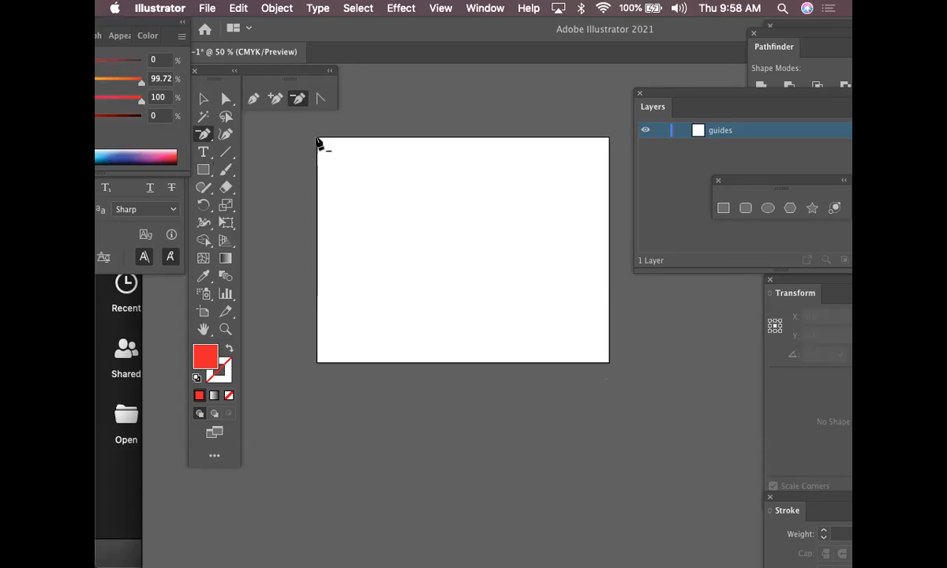
left_click(204, 172)
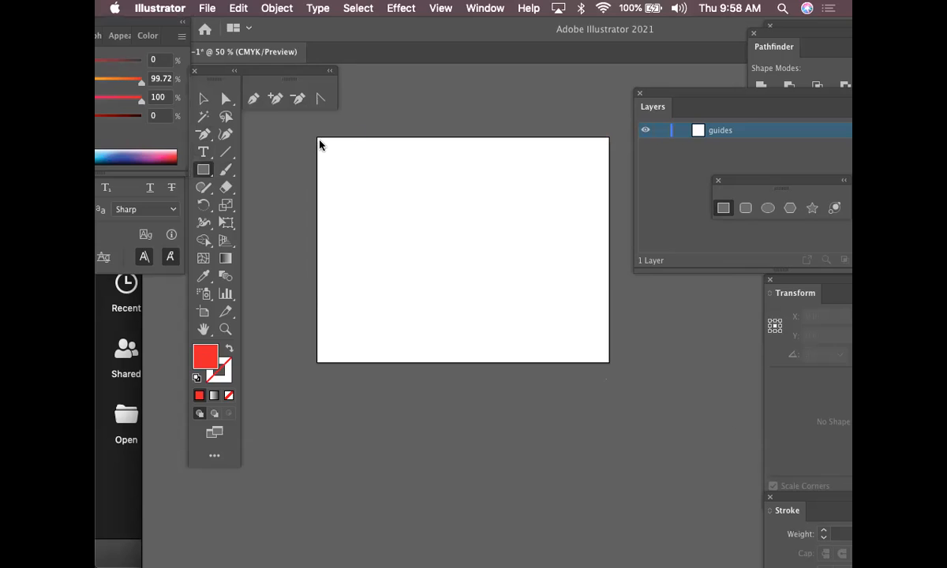
left_click_drag(318, 139, 609, 363)
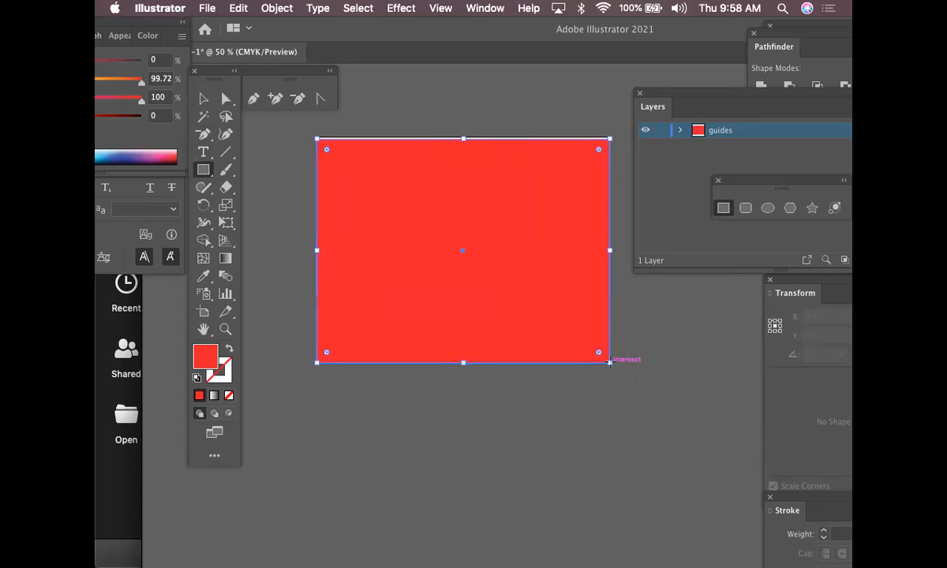
Step: Replace the red rectangle with a new 11 by 8.5 in one covering the artboard, and delete the new one
key("Delete")
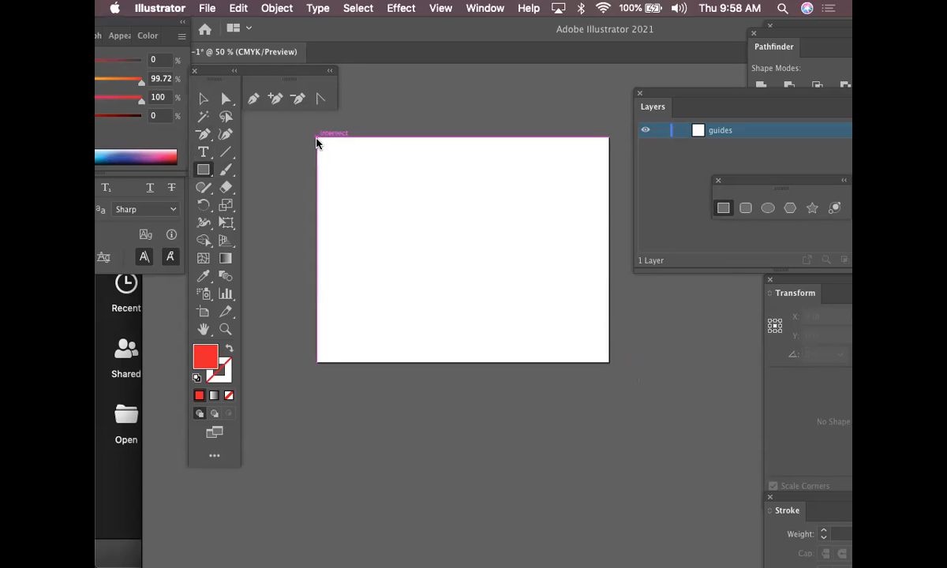
left_click_drag(317, 140, 608, 361)
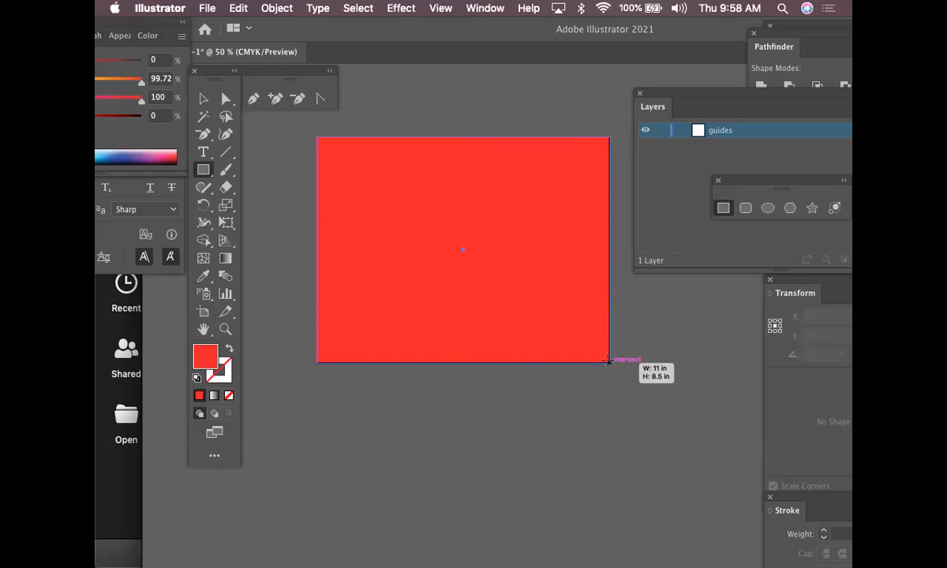
left_click_drag(608, 361, 608, 363)
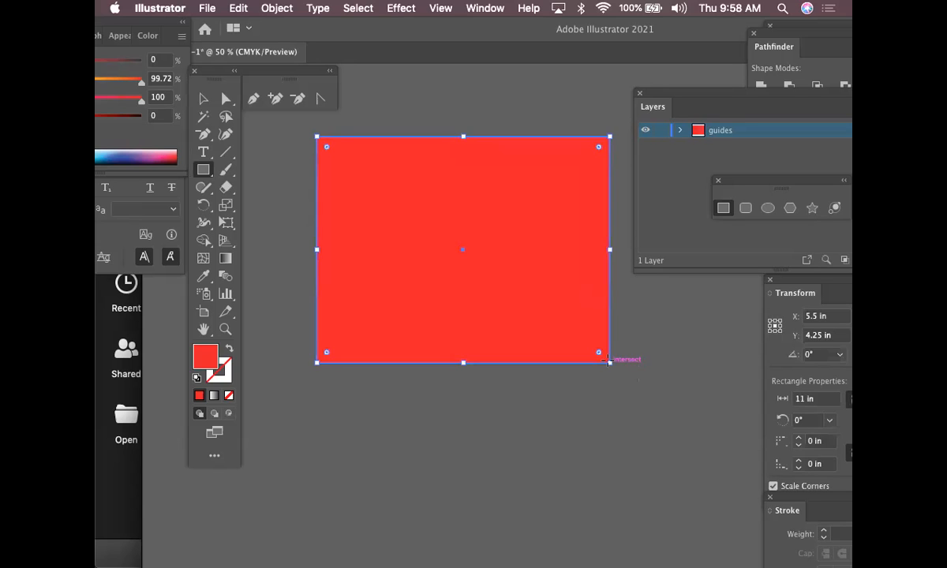
key("Delete")
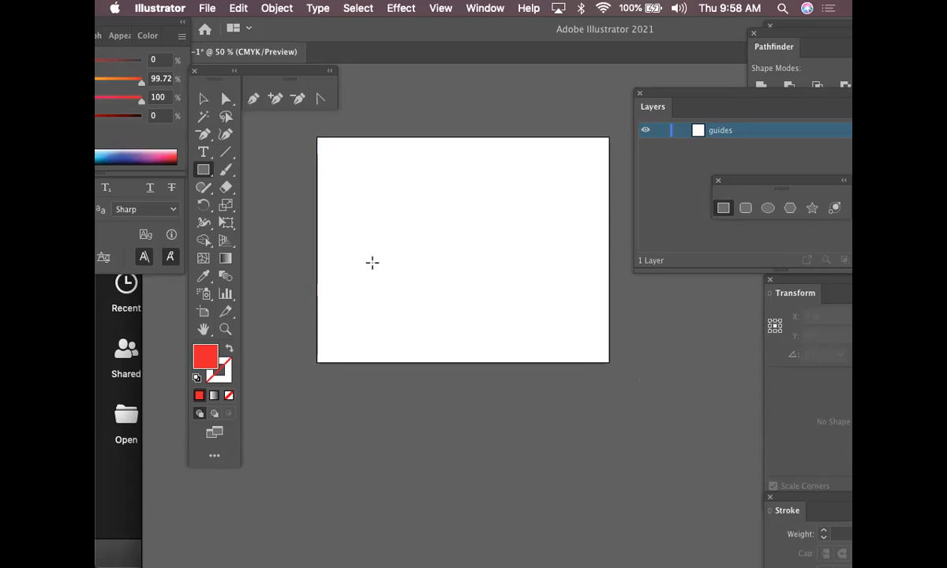
Step: Check that Smart Guides are enabled and draw an 11 by 8.5 in red rectangle from corner to corner of the artboard
left_click(451, 6)
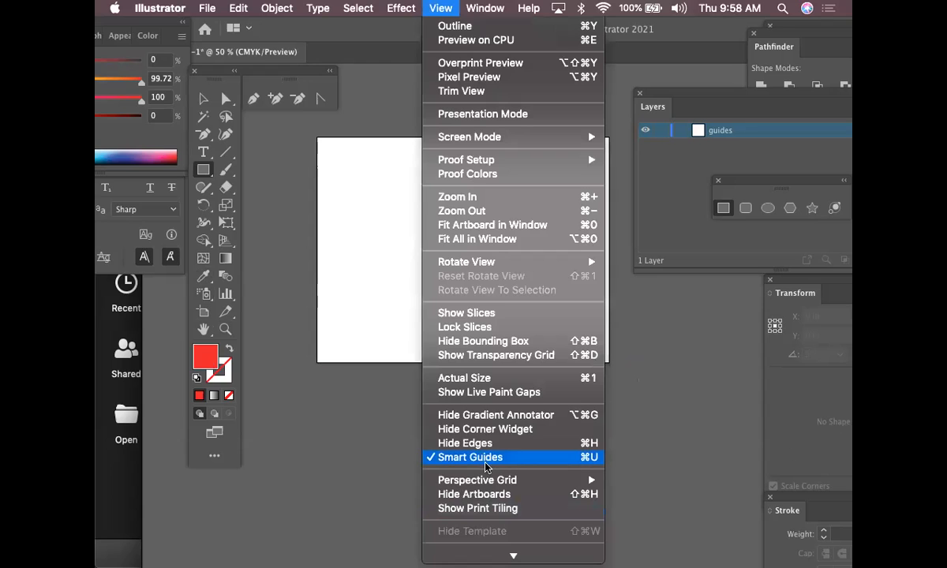
left_click(206, 367)
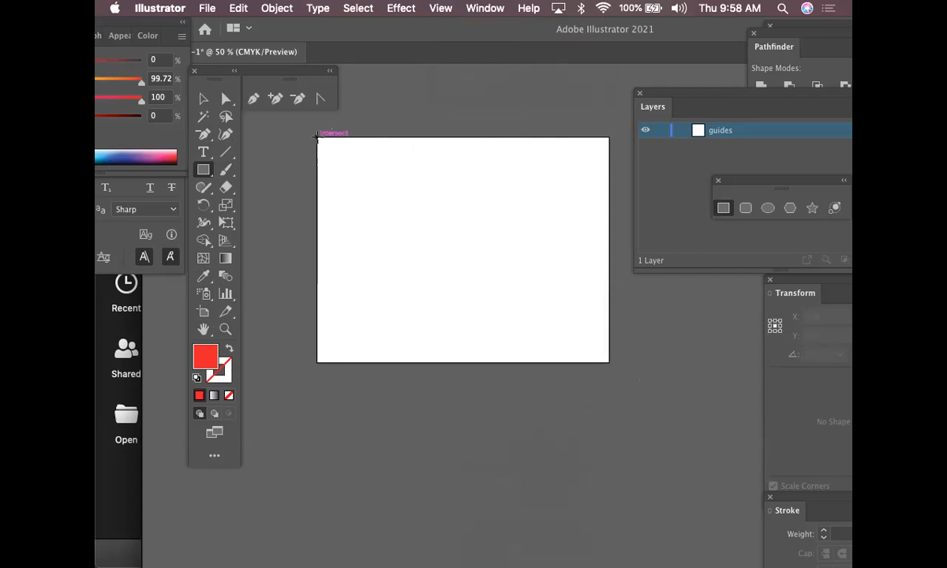
mouse_move(317, 136)
left_mouse_down()
mouse_move(345, 176)
mouse_move(613, 363)
mouse_move(585, 332)
mouse_move(607, 362)
left_mouse_up()
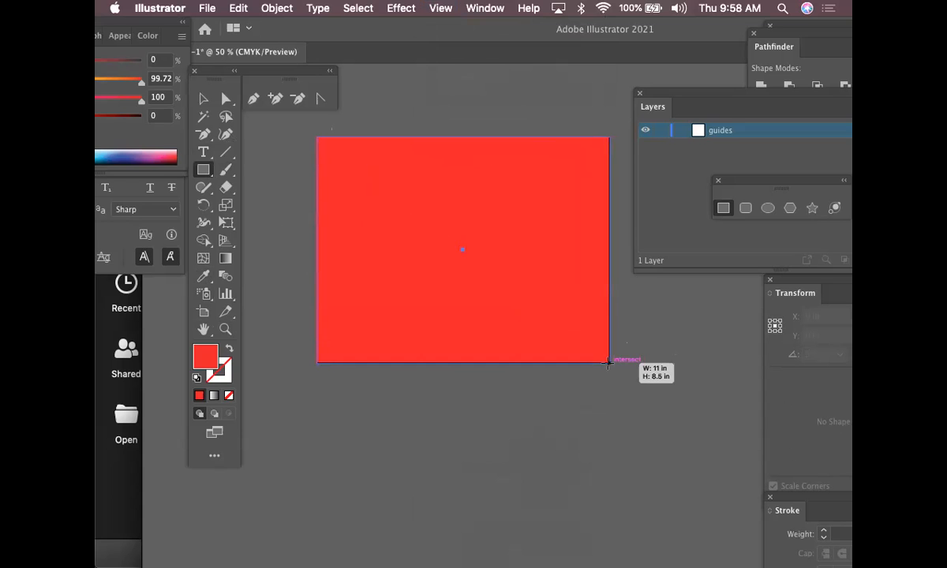
left_click_drag(608, 362, 608, 362)
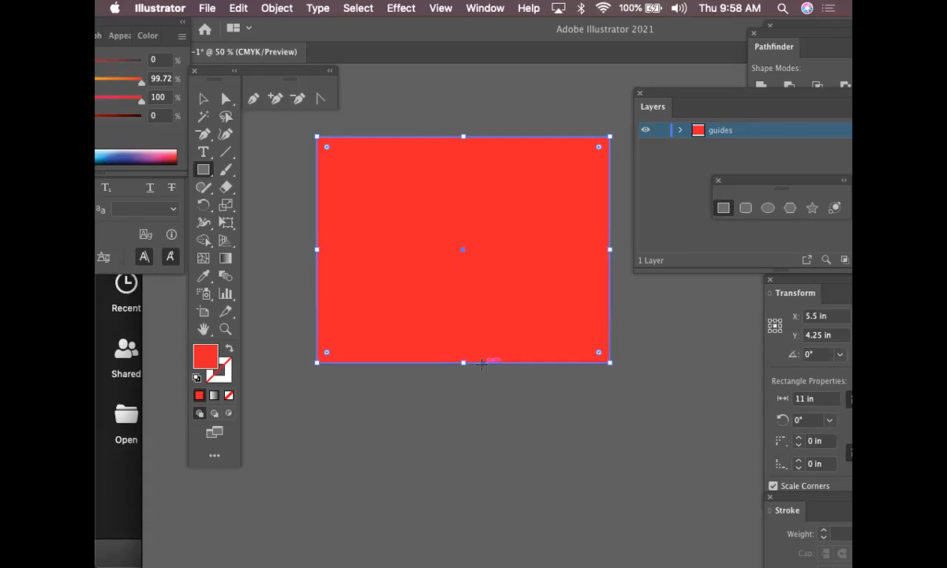
Step: Toggle the document rulers on and off several times, leaving them shown
key("super+r")
key("super+r")
key("super+r")
key("super+r")
key("super+r")
key("super+r")
key("super+r")
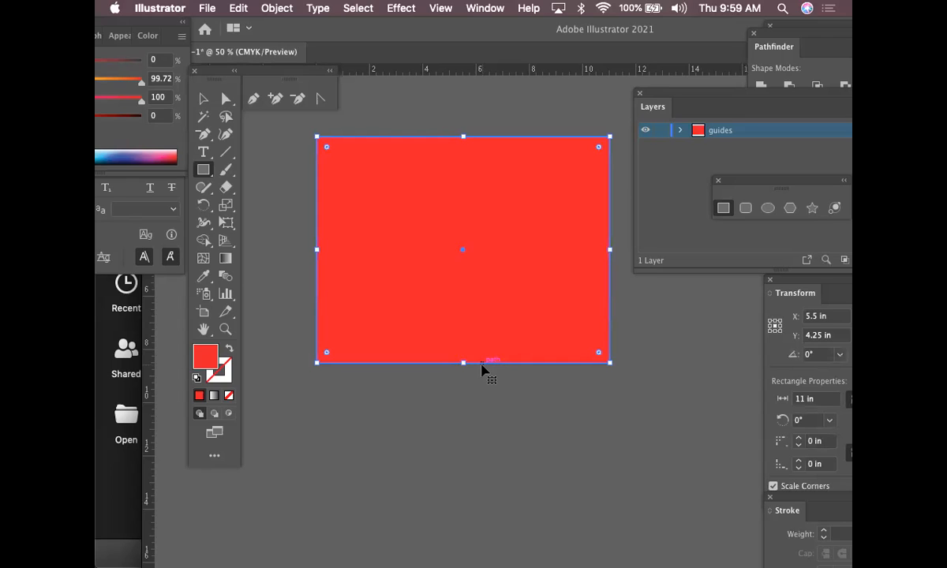
key("super+r")
key("super+r")
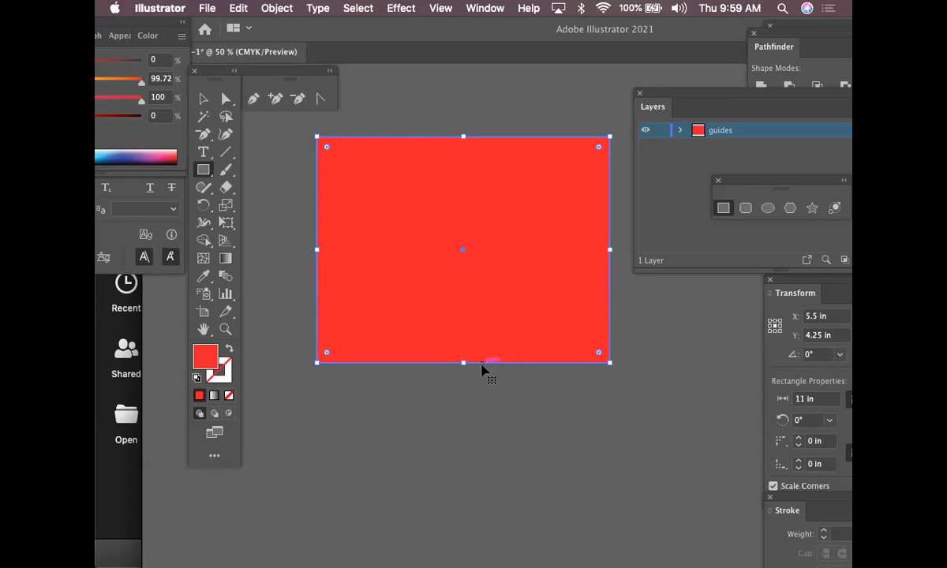
key("super+r")
key("super+r")
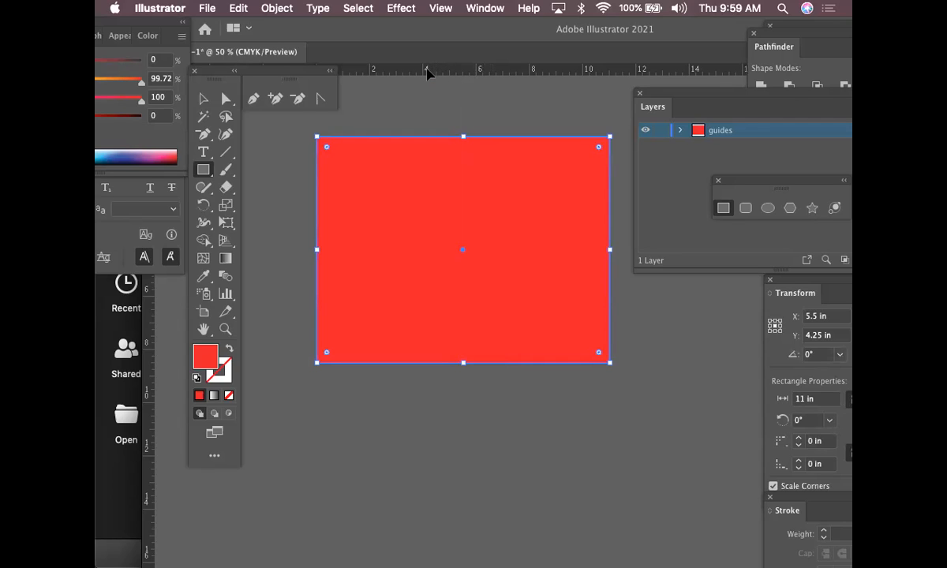
Step: Pull out a horizontal and a vertical guide so that they cross at the red rectangle's center point
left_click_drag(427, 70, 464, 255)
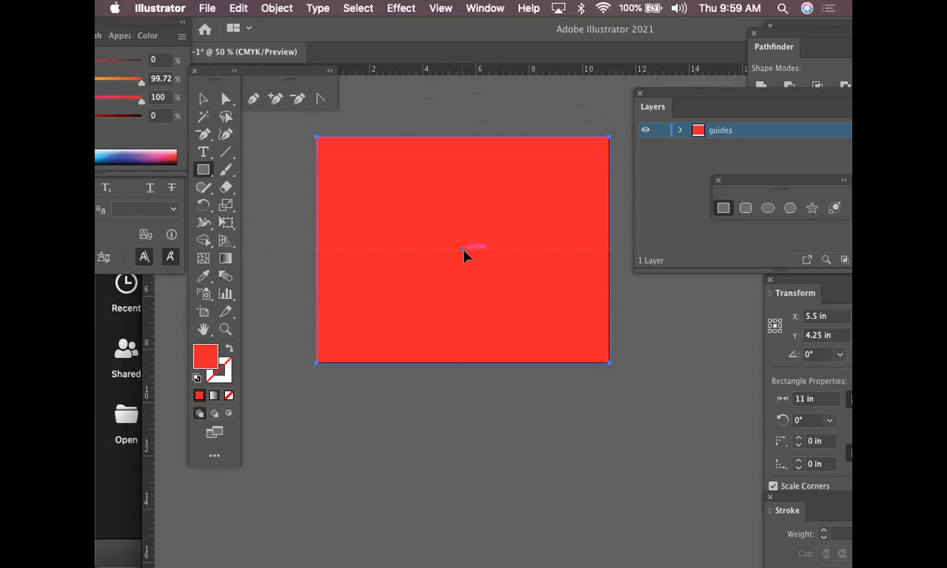
left_click_drag(464, 252, 464, 251)
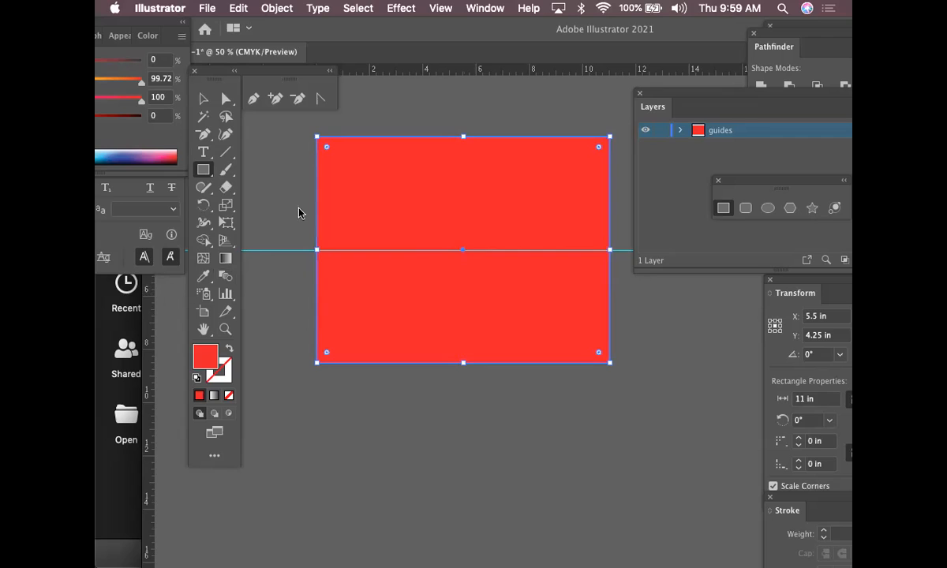
left_click_drag(146, 292, 148, 291)
left_click_drag(174, 287, 464, 253)
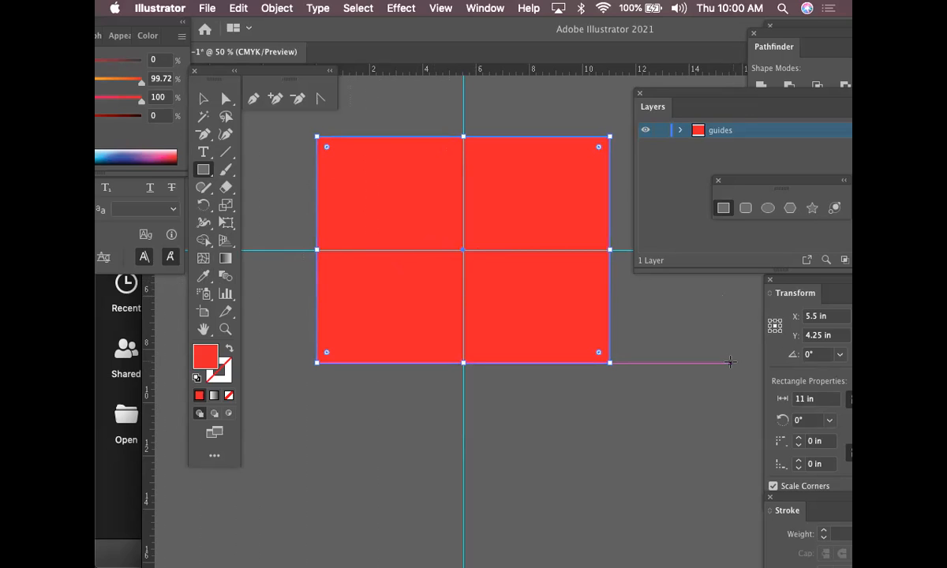
Step: Delete the rectangle together with all guides and redraw the red rectangle over the whole artboard at 11 by 8.5 in
key("super+a")
key("Delete")
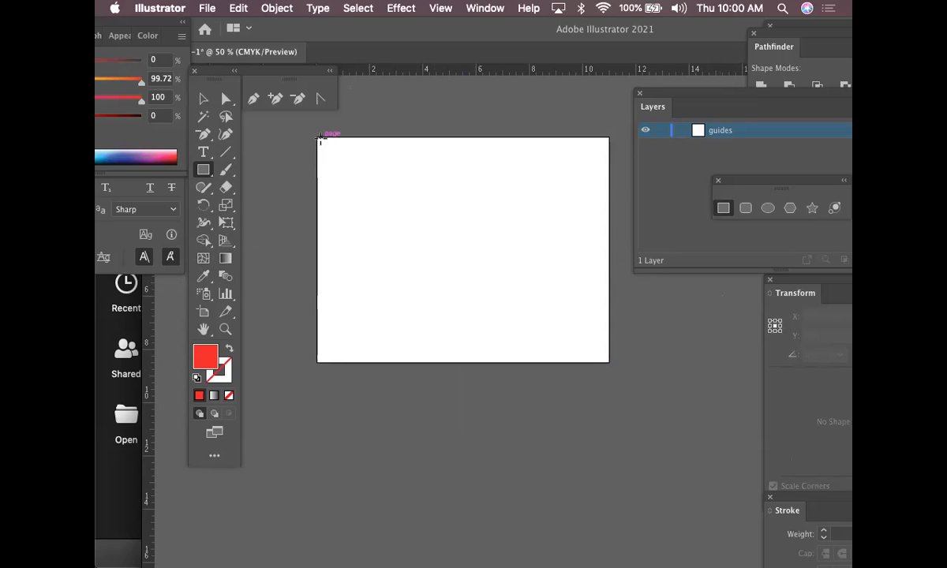
left_click_drag(318, 139, 608, 363)
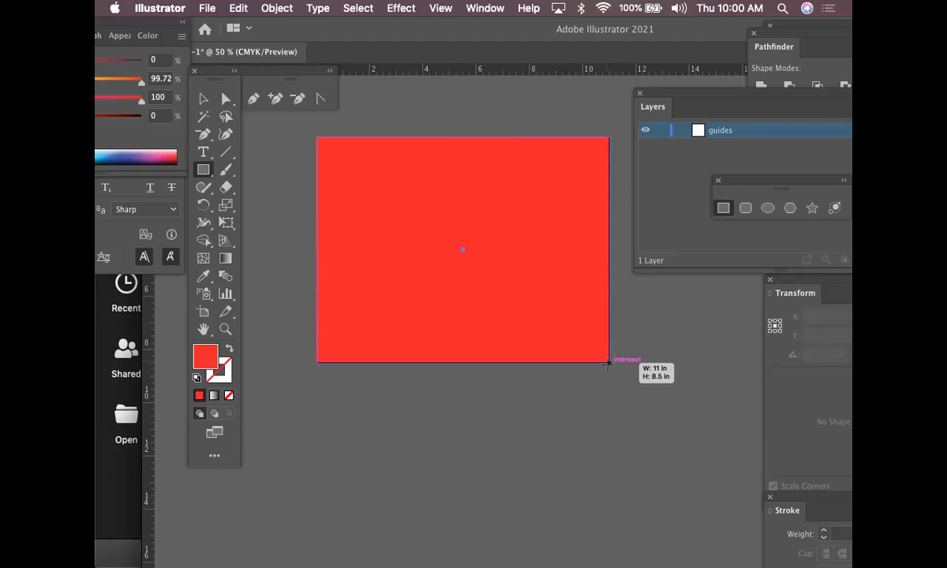
left_click_drag(608, 363, 608, 364)
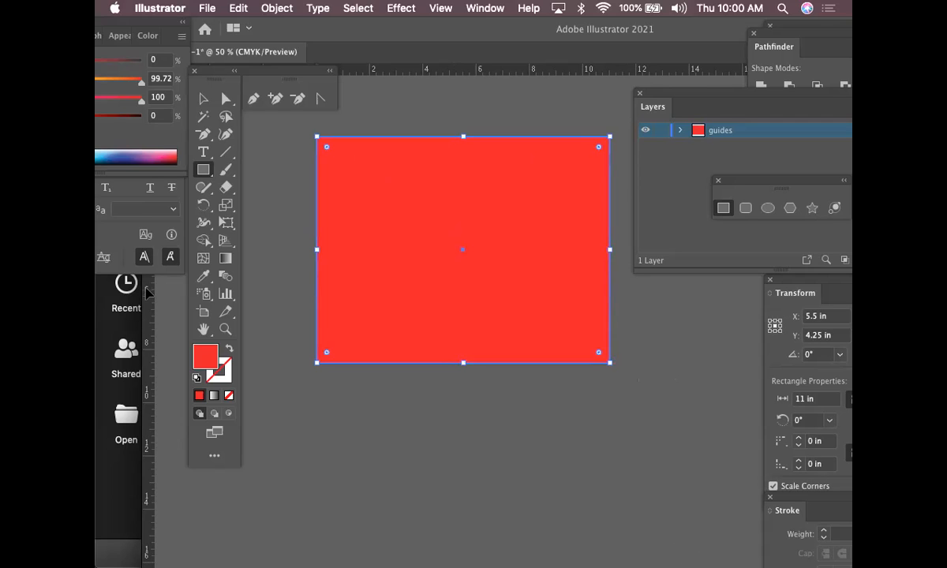
Step: Place a vertical and a horizontal guide through the center of the redrawn rectangle, and deselect the rectangle
left_click_drag(147, 285, 464, 252)
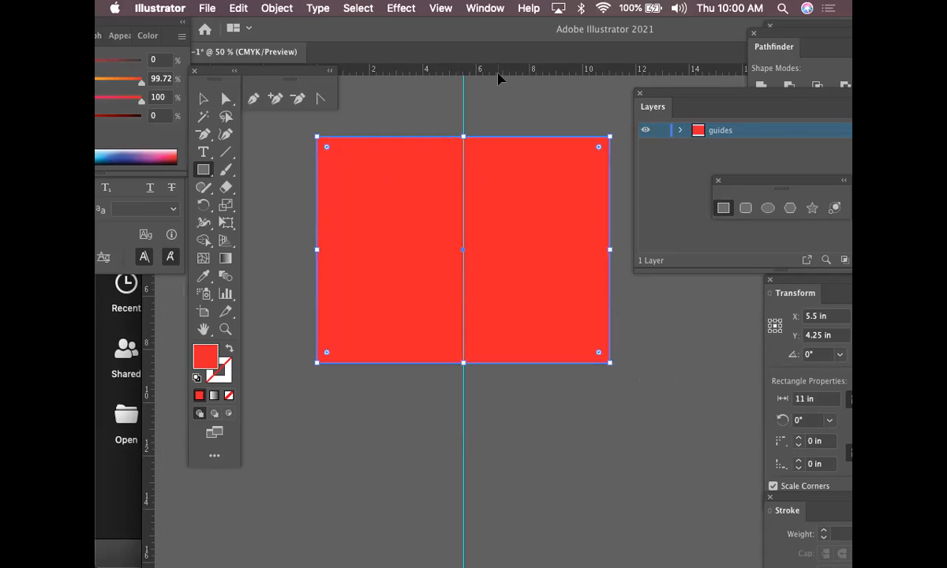
left_click_drag(500, 73, 464, 251)
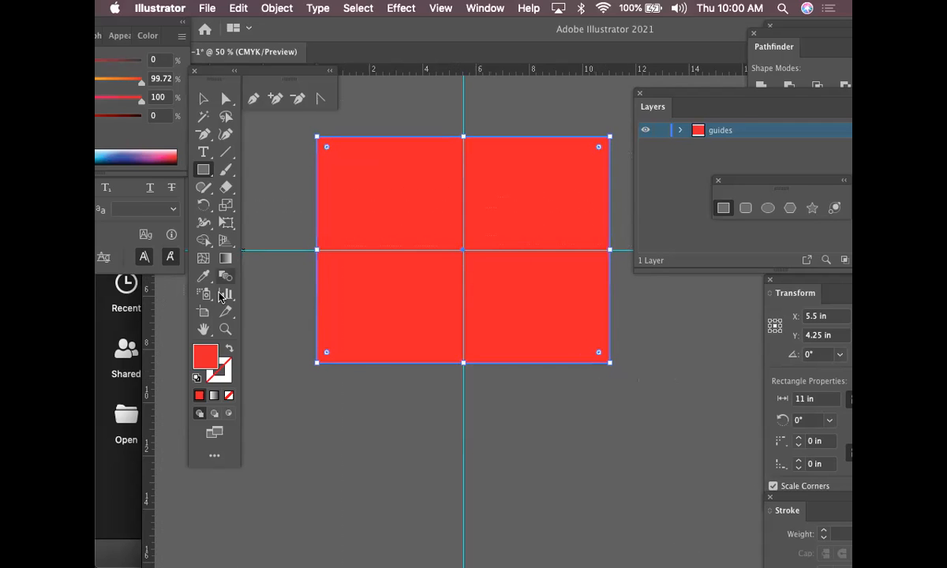
left_click(226, 329)
left_click_drag(450, 235, 704, 464)
left_click_drag(496, 282, 638, 400)
left_click(661, 428)
key("super+0")
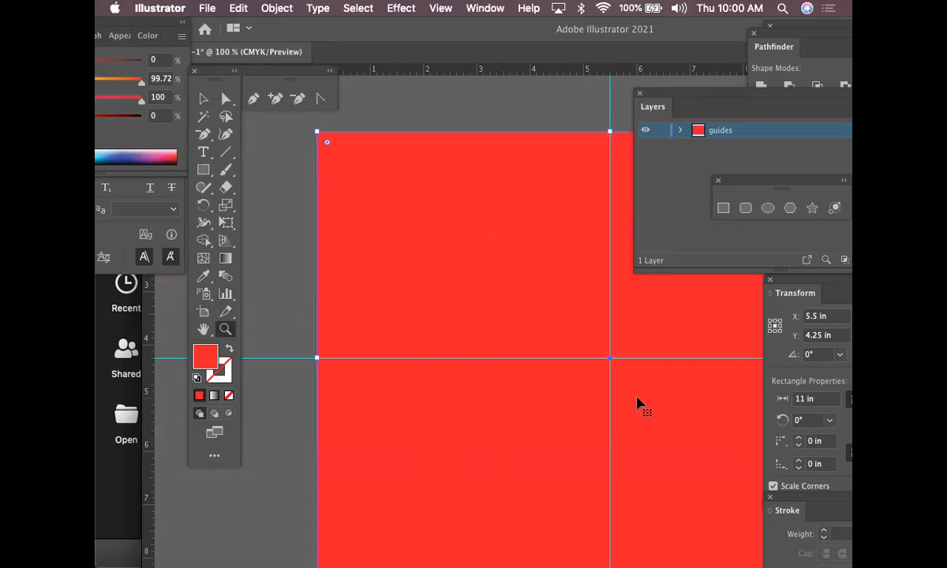
key("v")
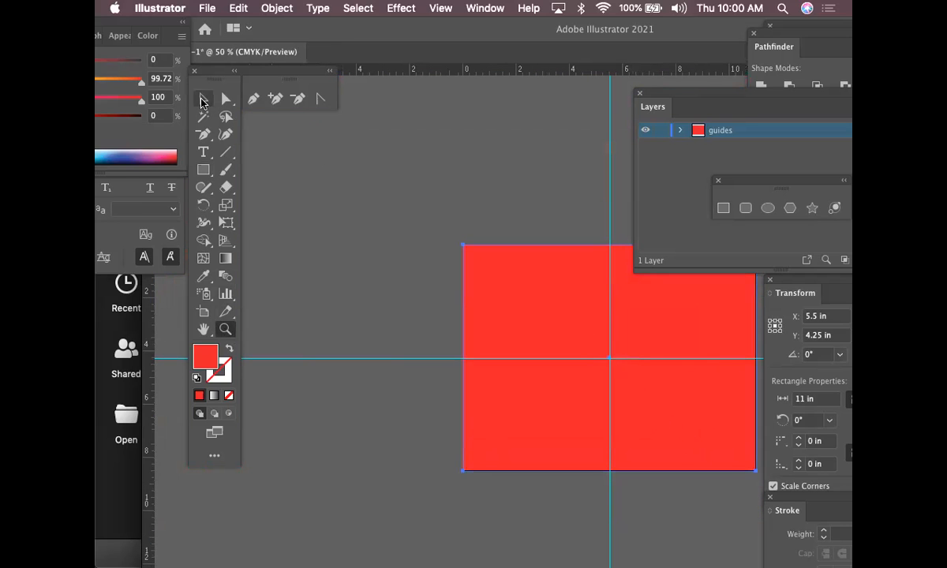
left_click(490, 202)
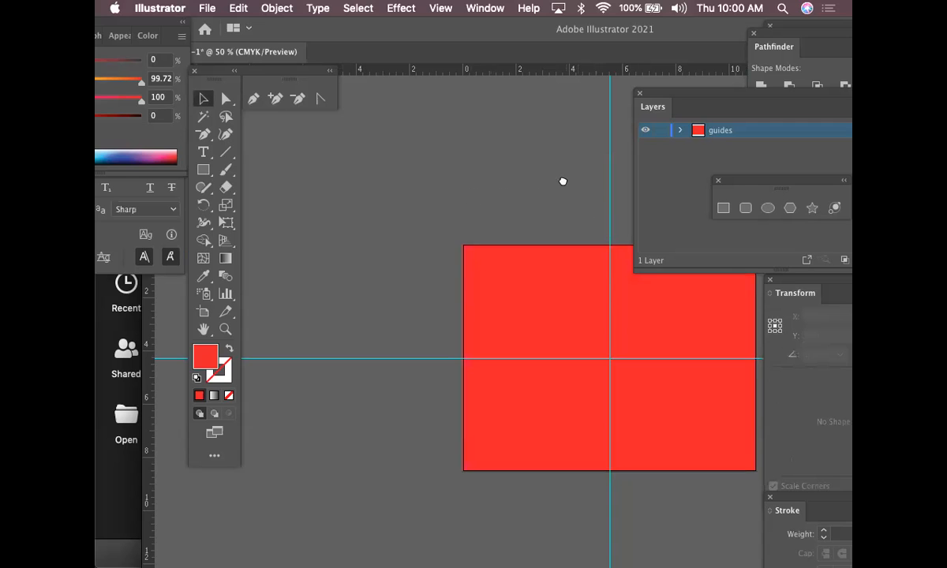
Step: Add margin guides just inside all four edges of the artboard and move the Layers panel clear of the artwork
scroll(563, 182, "right", 5)
key("super+equal")
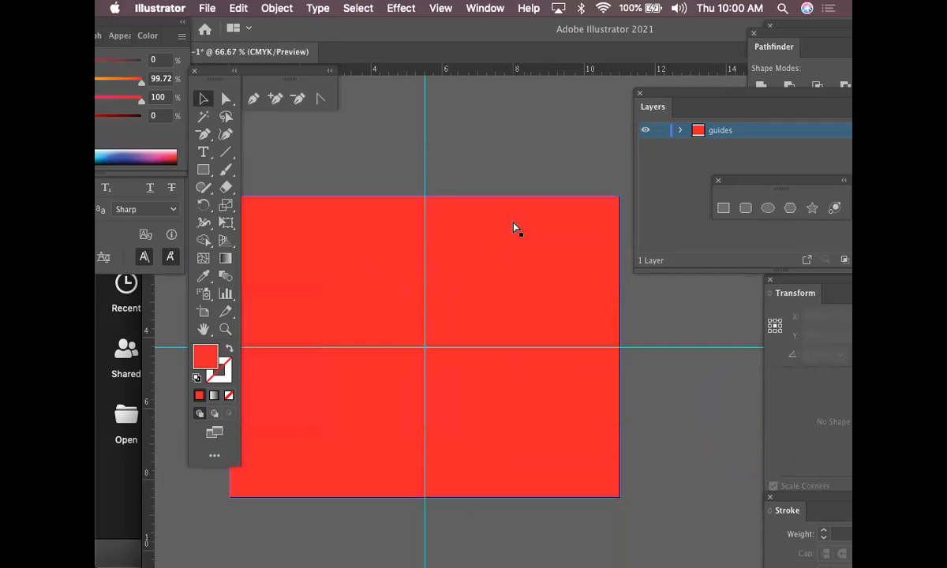
left_click_drag(433, 167, 509, 200)
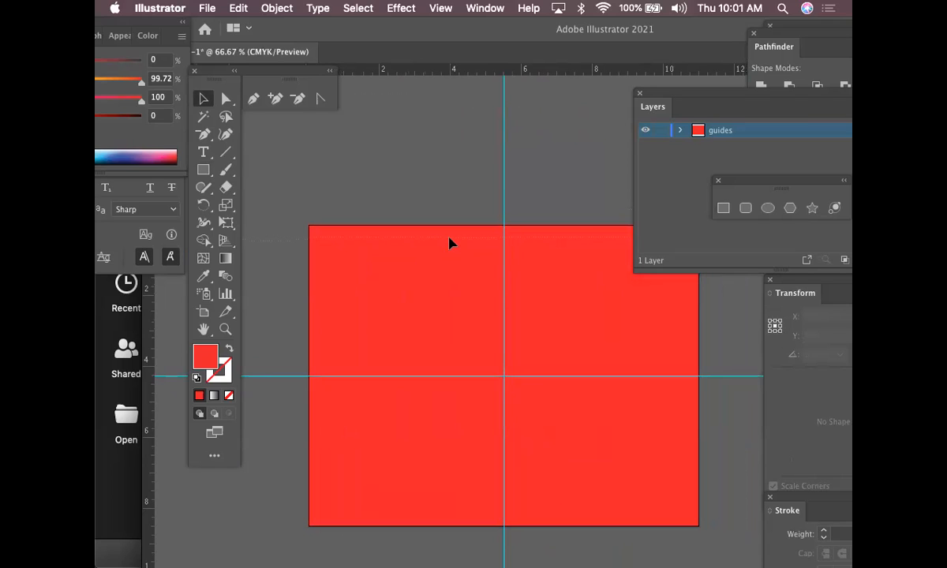
left_click_drag(449, 238, 448, 237)
left_click_drag(148, 306, 320, 321)
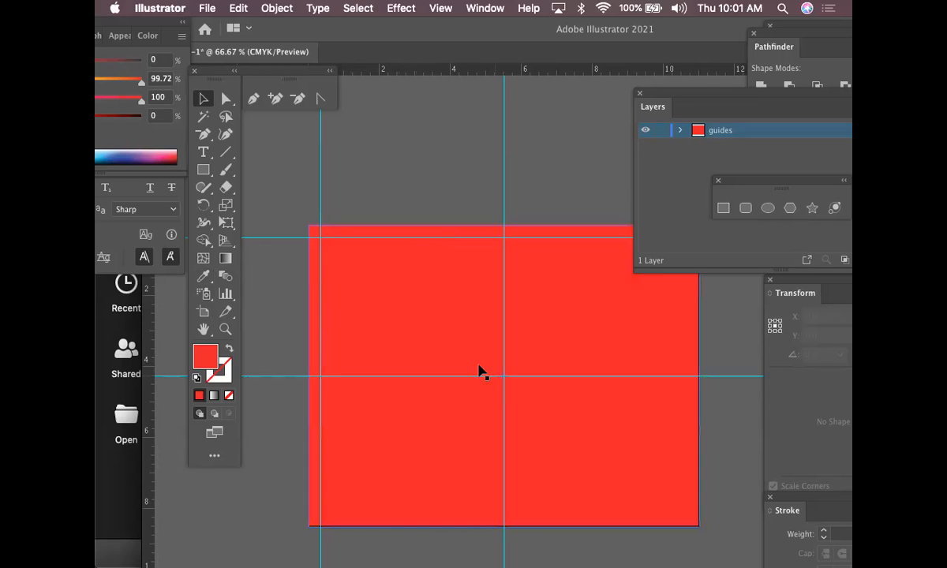
left_click_drag(451, 374, 399, 275)
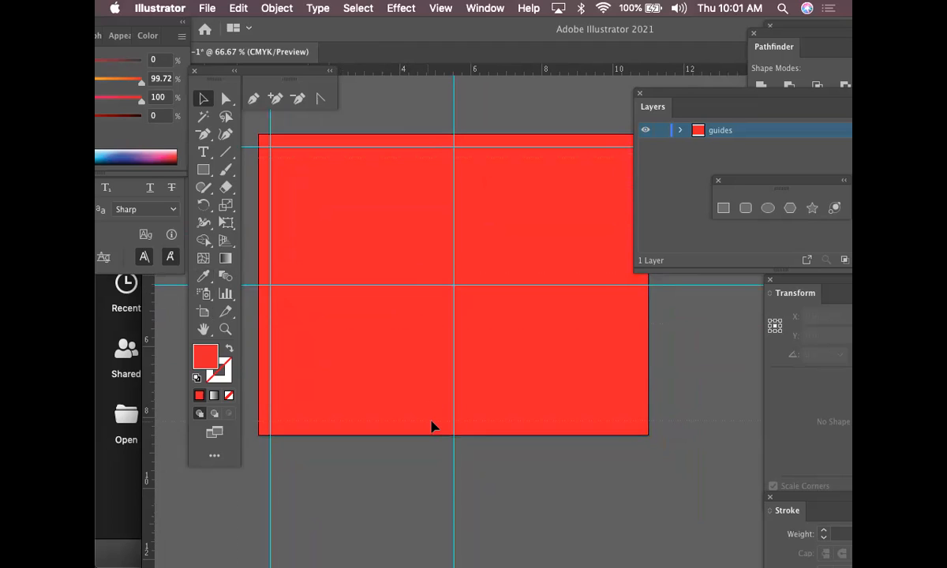
left_click_drag(431, 428, 432, 429)
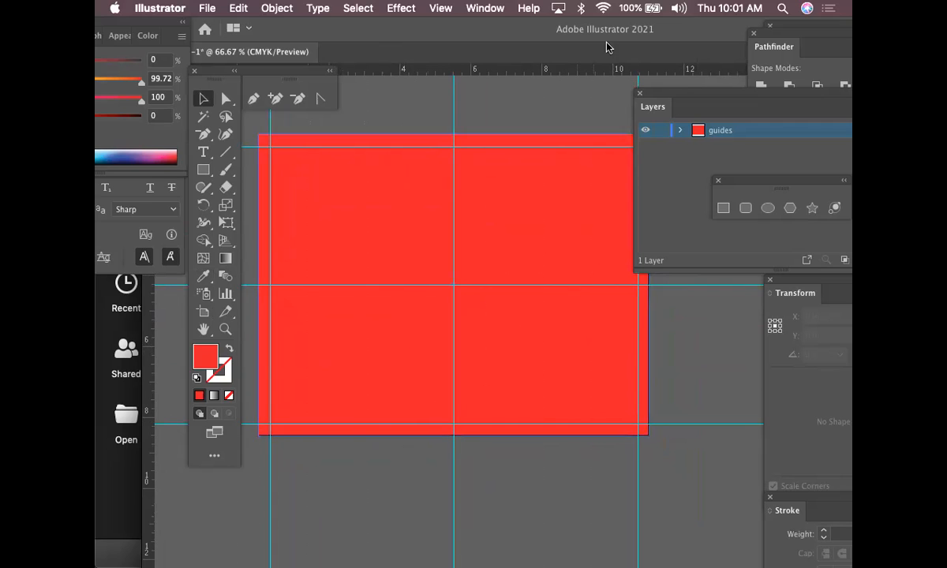
left_click_drag(675, 108, 764, 175)
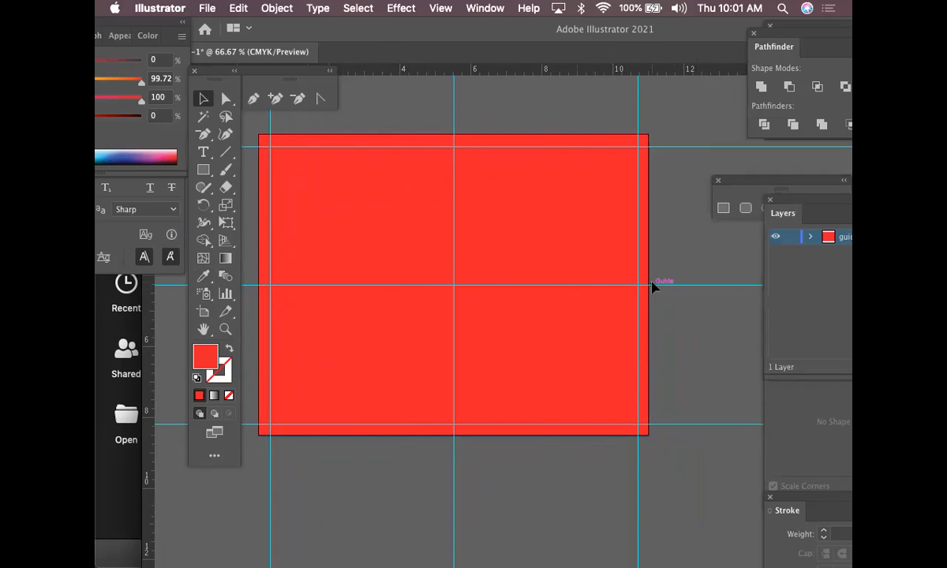
key("super+minus")
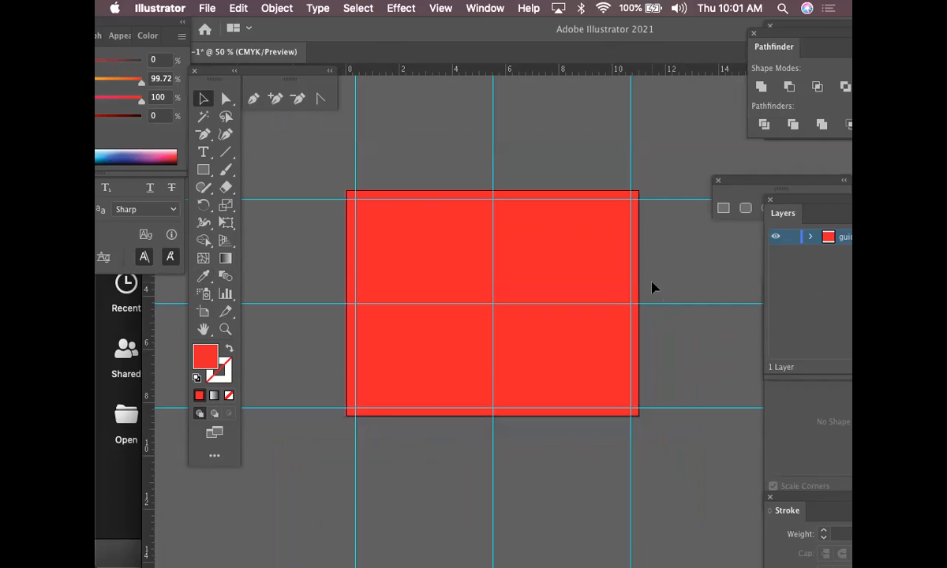
Step: Undo and redo the placement of the right margin guide twice
key("super+z")
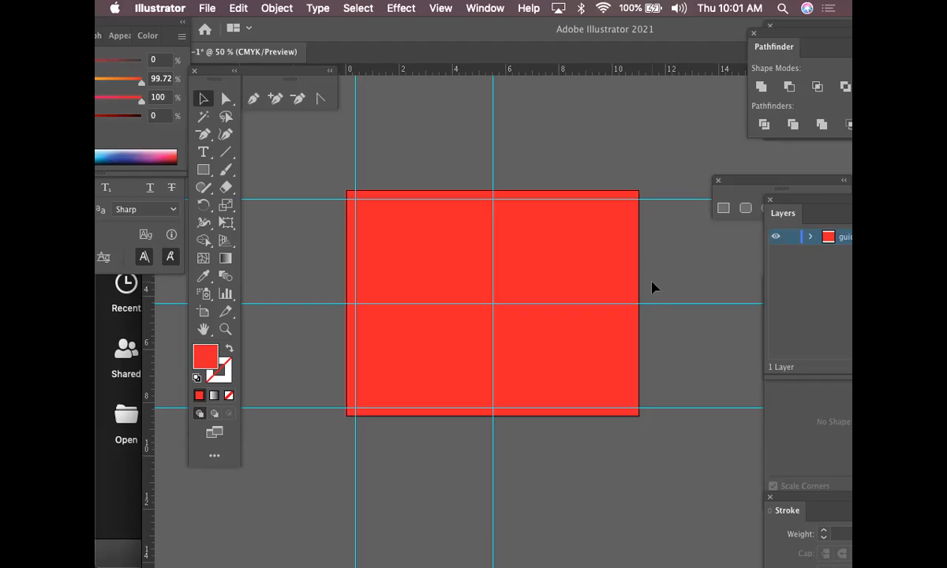
key("super+shift+z")
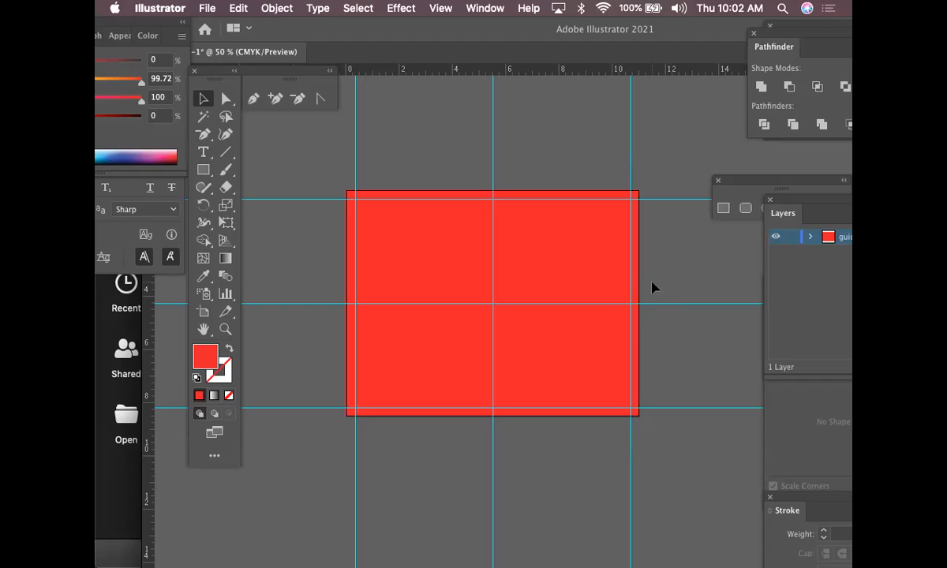
key("super+z")
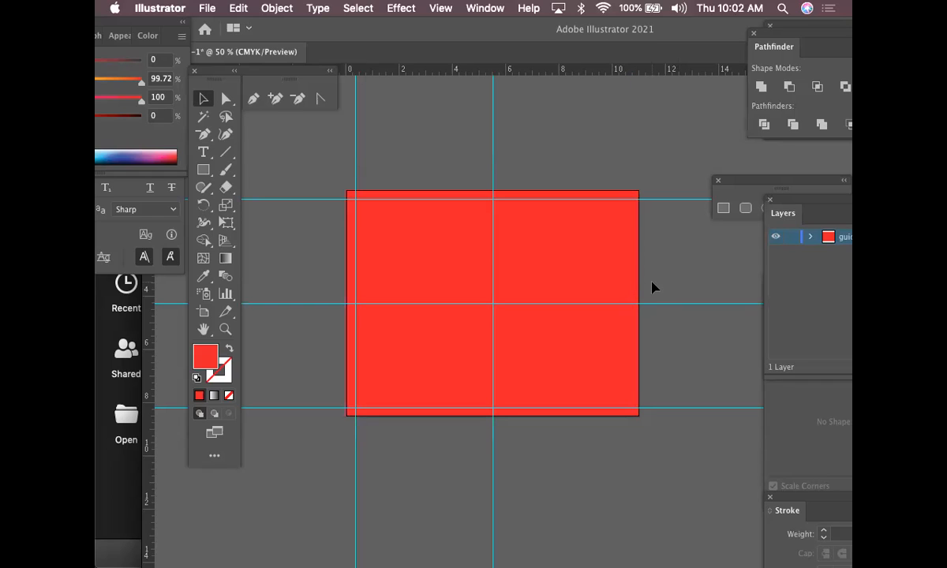
key("super+shift+z")
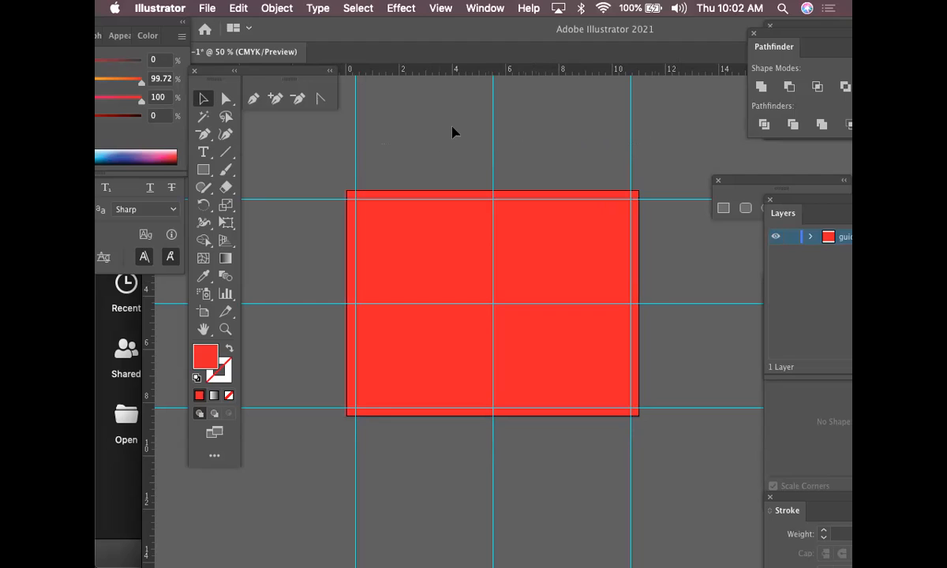
Step: Try out the Delete Anchor Point tool and switch to the Type tool
left_click(204, 139)
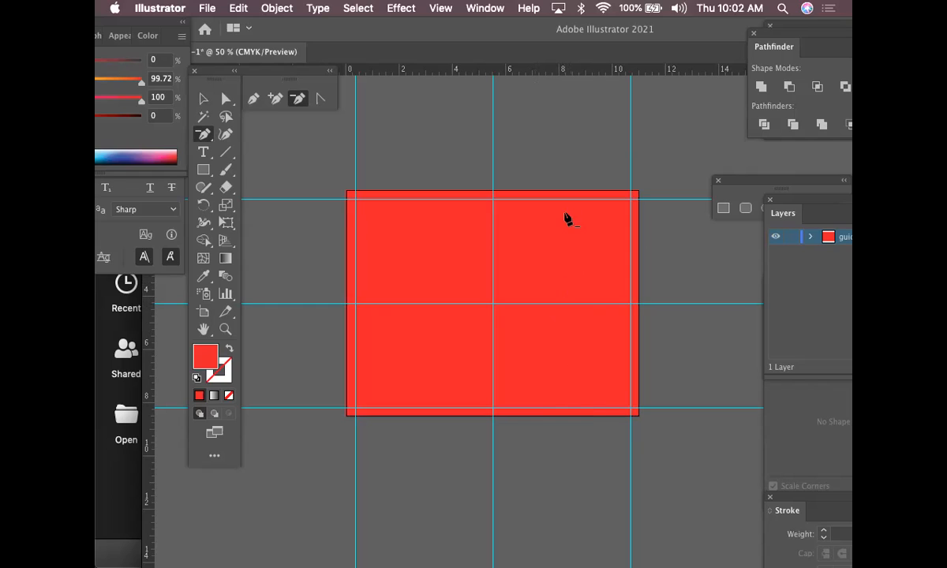
left_click(205, 153)
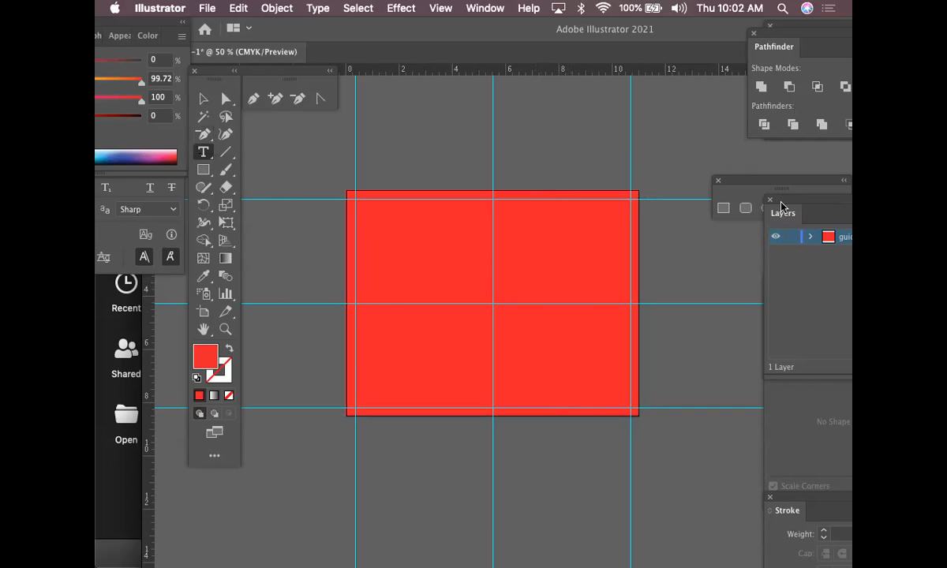
Step: Move the Layers panel into view and create a new layer named "right inner panel text" above the guides layer
left_click_drag(778, 201, 618, 156)
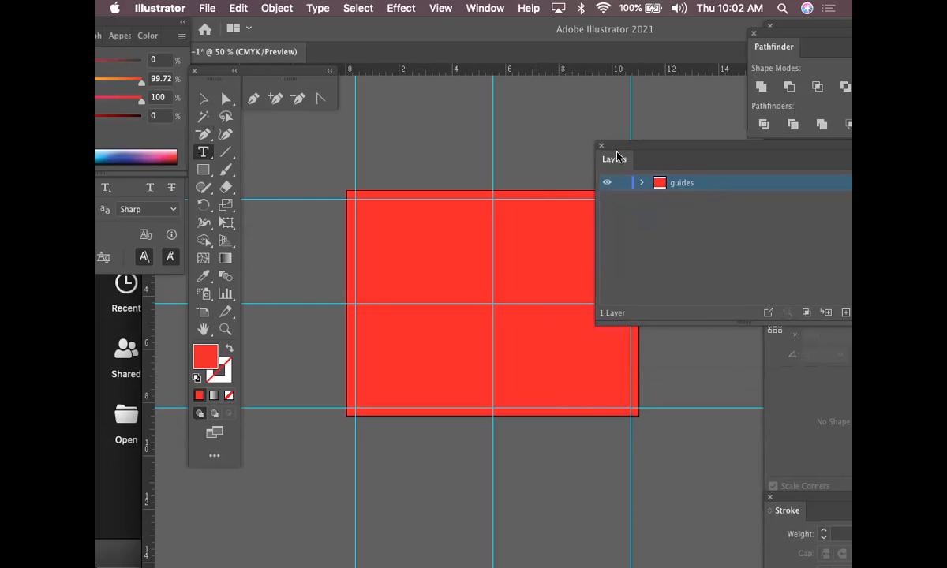
left_click_drag(719, 148, 793, 169)
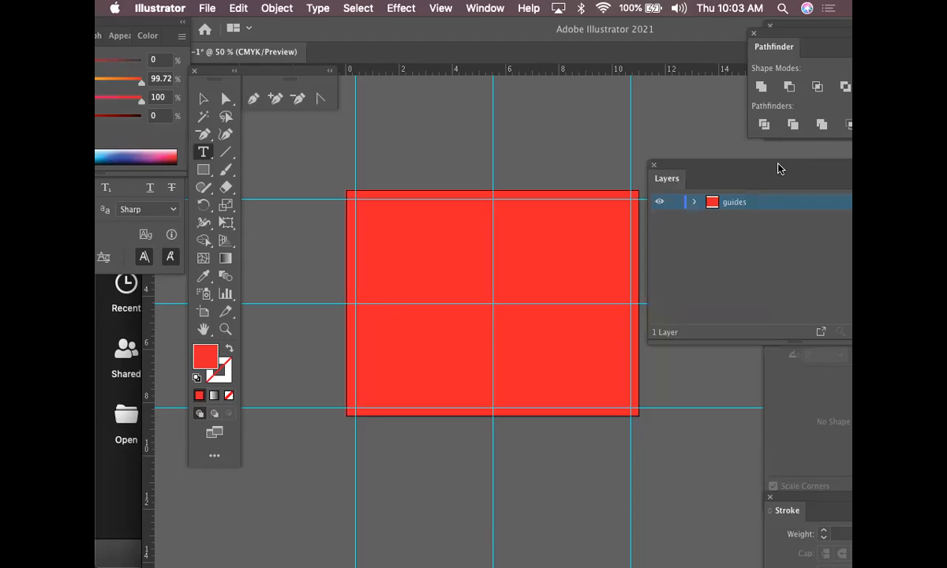
left_click_drag(778, 168, 772, 170)
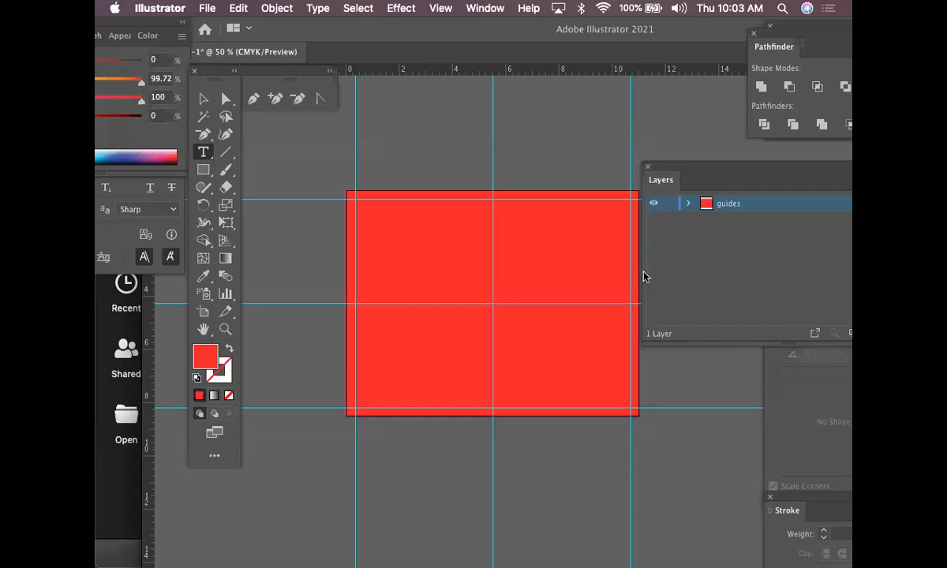
left_click_drag(687, 175, 450, 211)
left_click(709, 220)
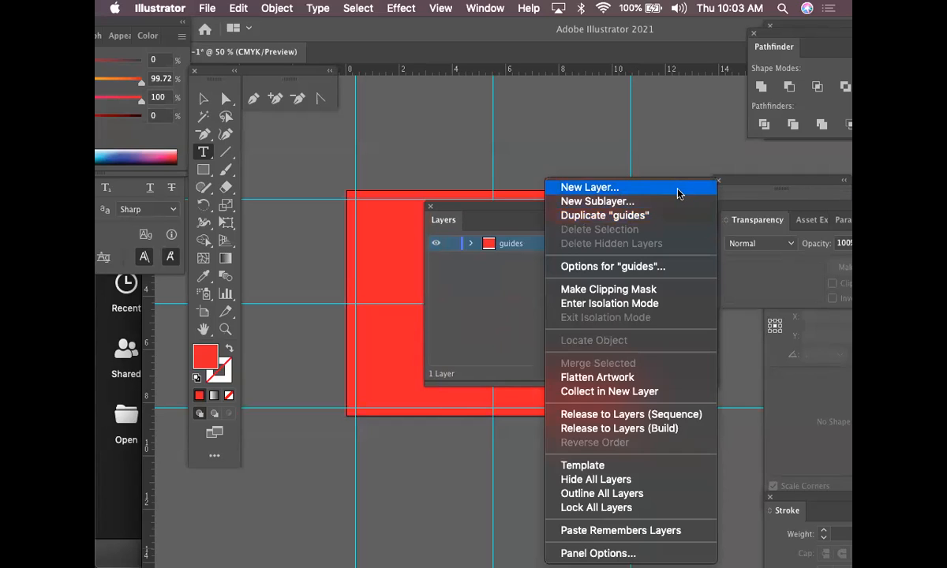
left_click(678, 194)
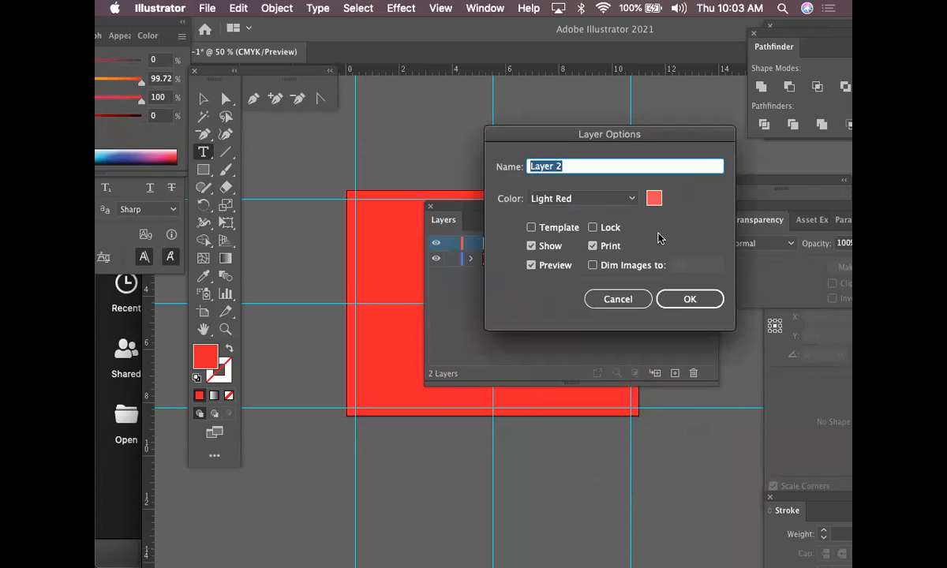
type("right p")
type("nner panel")
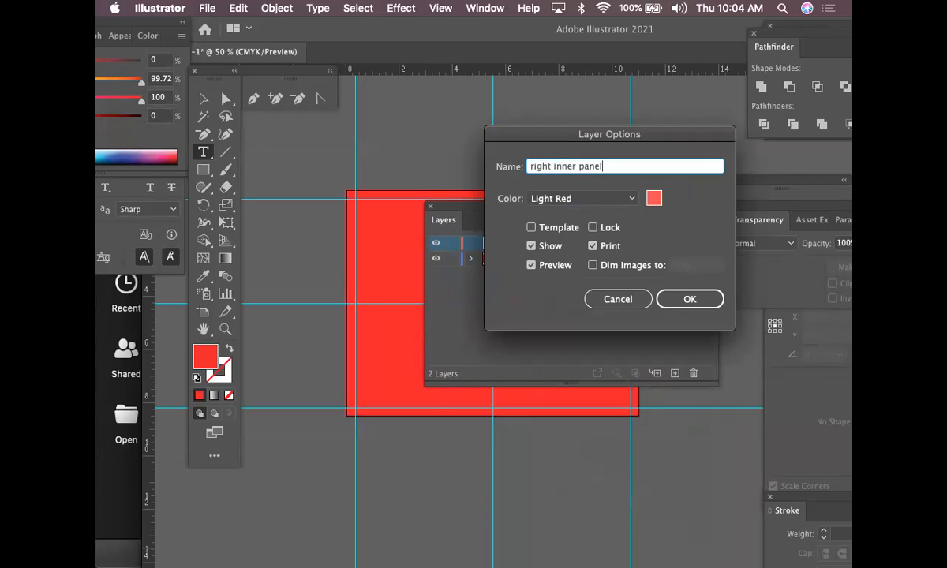
type("text")
key("Return")
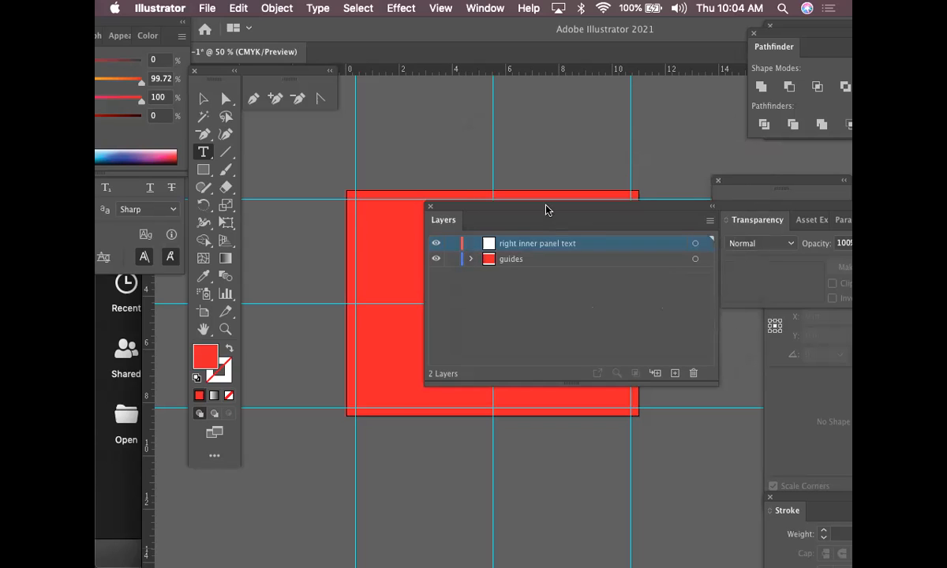
Step: Add point text reading "What" above the artboard on the new layer and scale it up to headline size
left_click_drag(531, 211, 720, 227)
left_click(204, 151)
left_click(512, 129)
type("w")
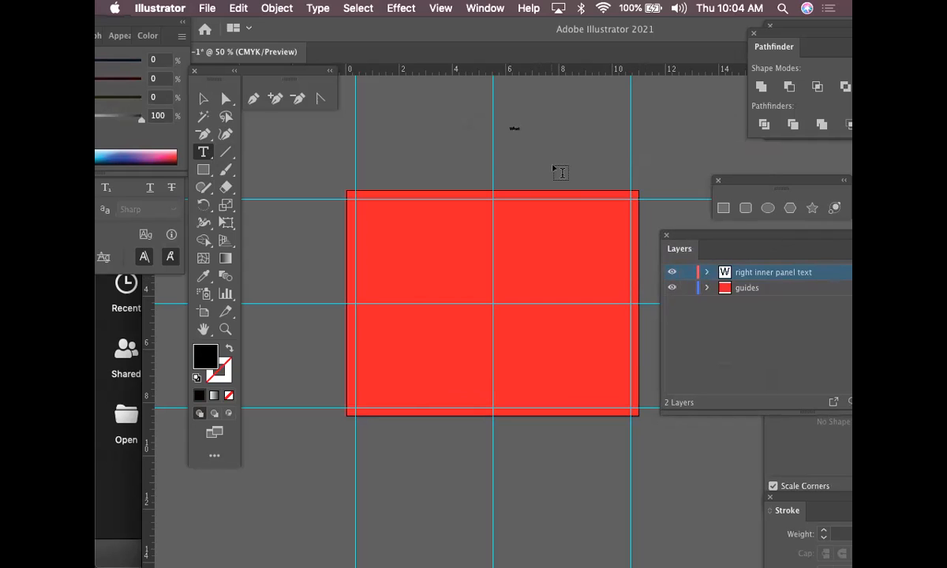
type("hat")
left_click(203, 97)
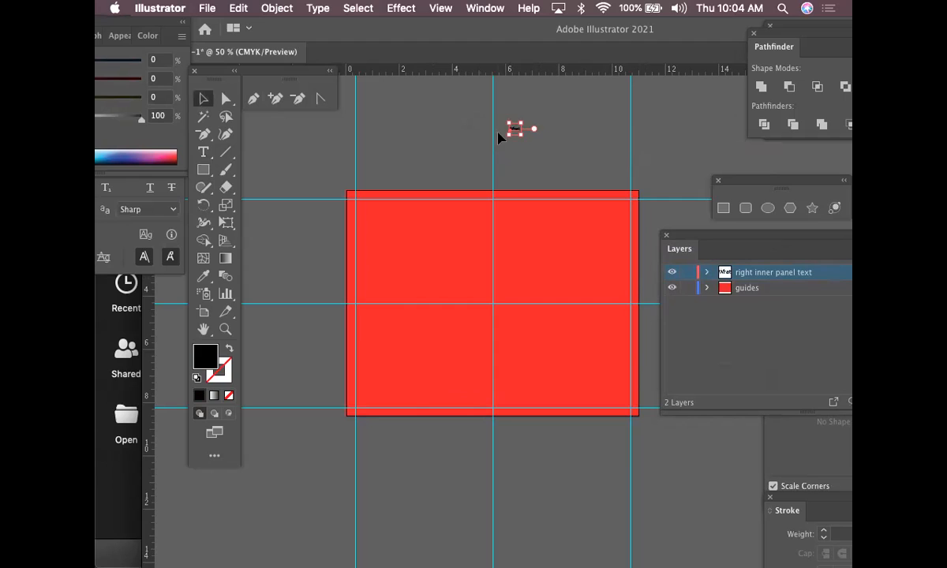
left_click_drag(523, 134, 588, 202)
Step: Extend the enlarged text so it reads "Whataburger" and finish editing it
double_click(567, 149)
double_click(567, 143)
left_click(567, 142)
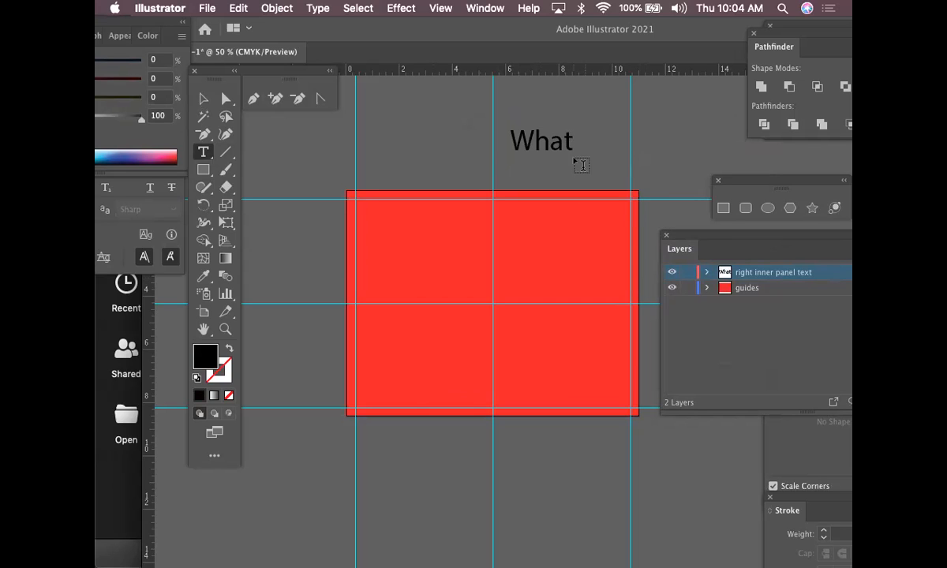
type("A")
key("BackSpace")
key("BackSpace")
type("taB")
key("BackSpace")
type("burger")
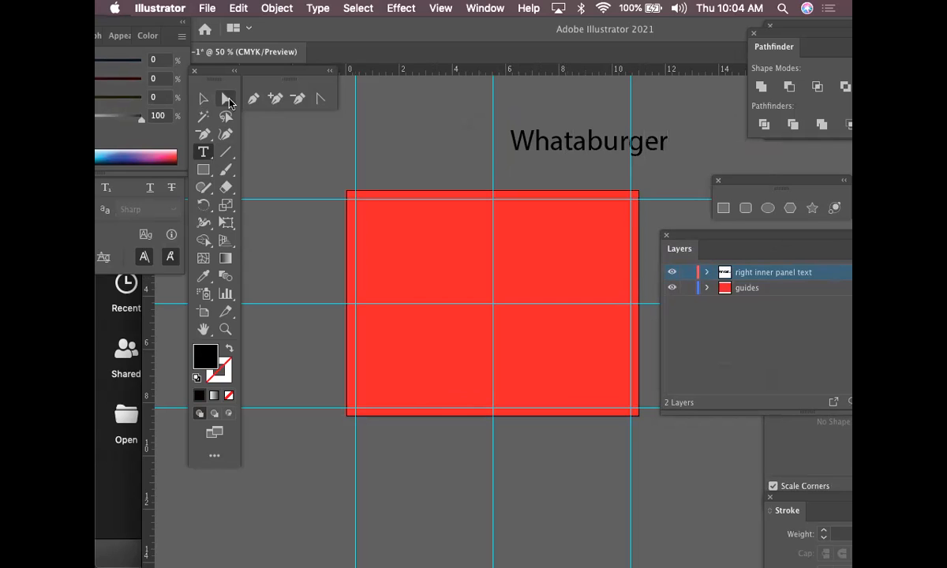
key("Escape")
Step: Move the Whataburger text into the upper right quarter of the artboard and scale it down to fit between the center and margin guides
left_click_drag(665, 156, 575, 257)
scroll(529, 249, "down", 5)
scroll(528, 248, "right", 2)
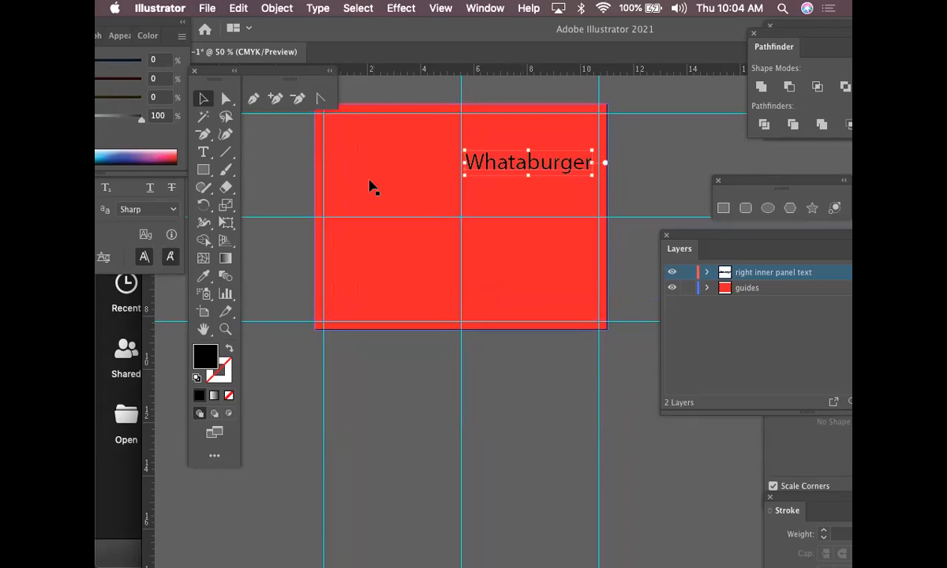
left_click(533, 200)
mouse_move(533, 169)
left_mouse_down()
mouse_move(546, 169)
mouse_move(539, 163)
left_mouse_up()
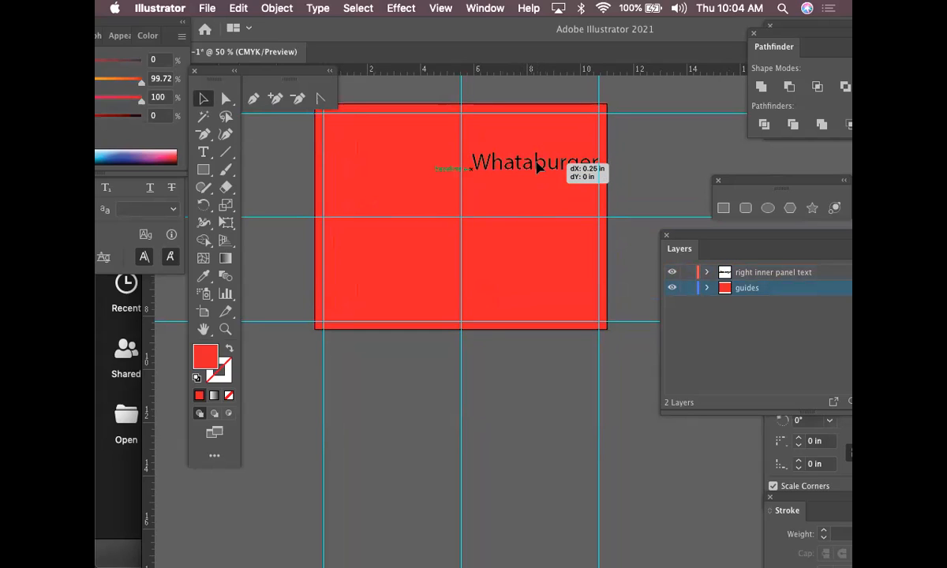
left_click_drag(537, 166, 532, 161)
left_click_drag(594, 174, 557, 181)
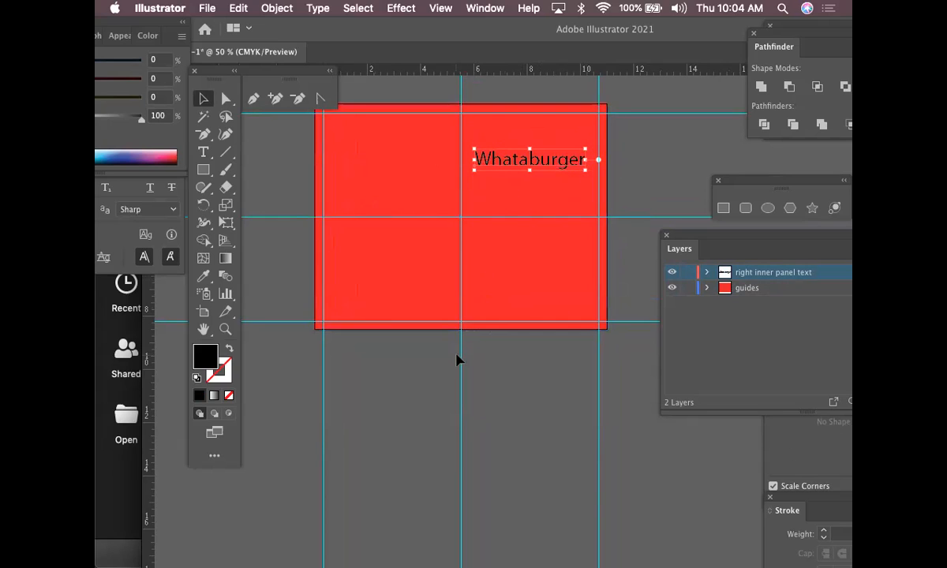
left_click_drag(556, 169, 528, 208)
key("space")
left_click(203, 169)
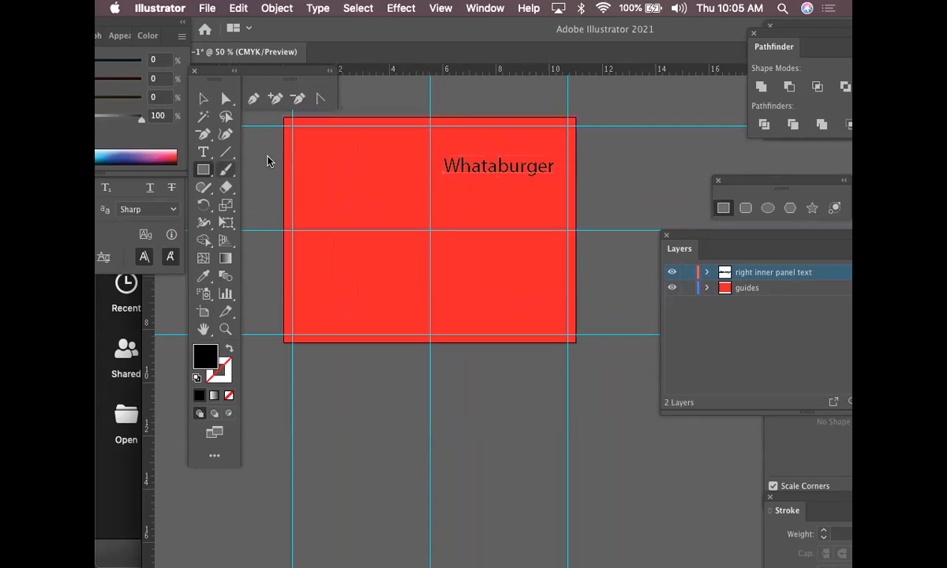
left_click_drag(431, 115, 576, 342)
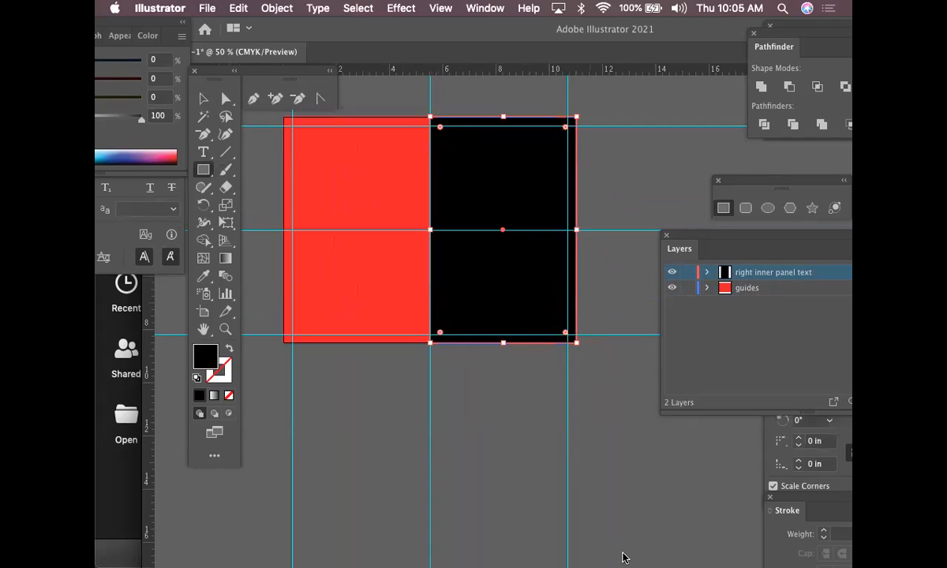
key("super+z")
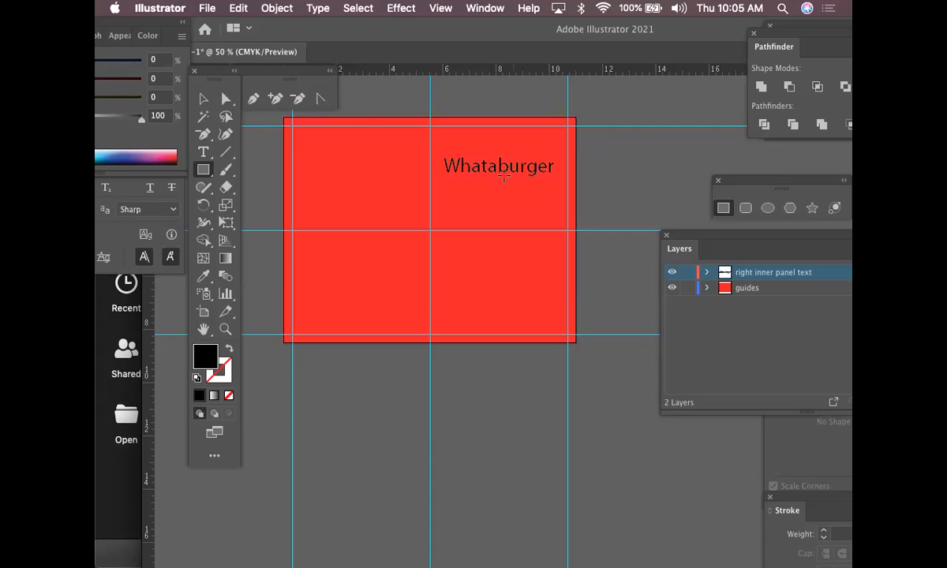
Step: Reposition the Whataburger text within the upper part of the right half, roughly midway between the center and margin guides
left_click(202, 98)
mouse_move(492, 169)
left_mouse_down()
mouse_move(503, 163)
mouse_move(518, 187)
mouse_move(519, 164)
mouse_move(501, 180)
mouse_move(511, 181)
mouse_move(497, 176)
left_mouse_up()
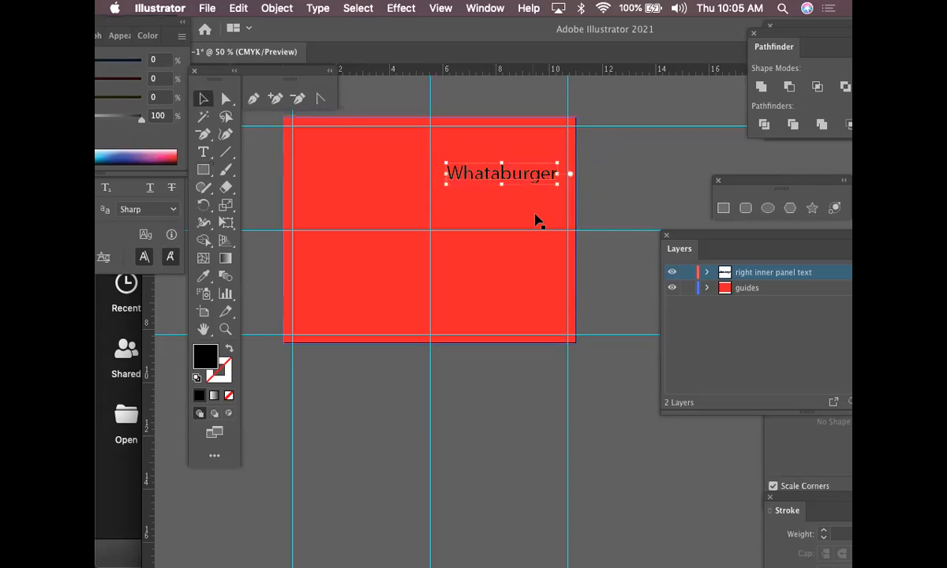
left_click(203, 169)
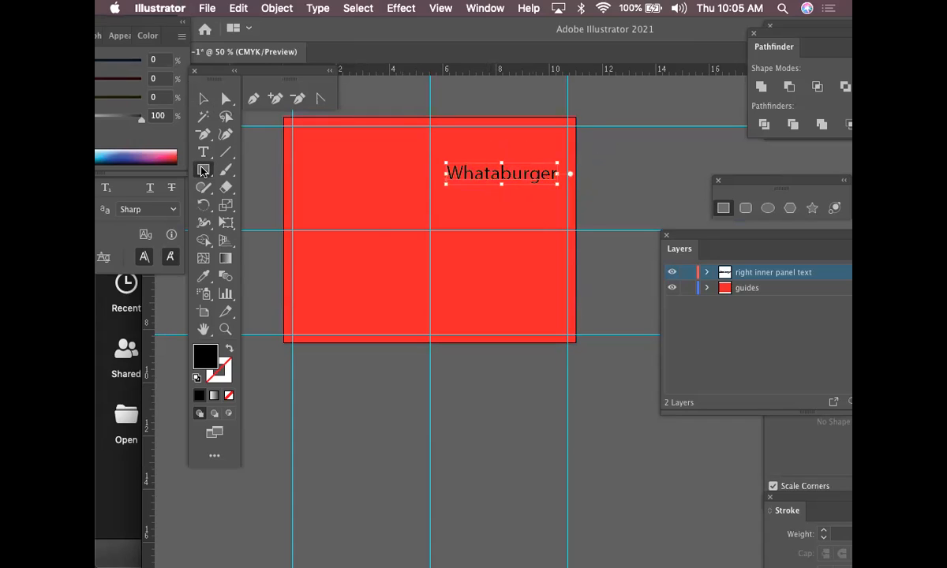
left_click(203, 98)
mouse_move(497, 177)
left_mouse_down()
mouse_move(507, 174)
mouse_move(499, 167)
left_mouse_up()
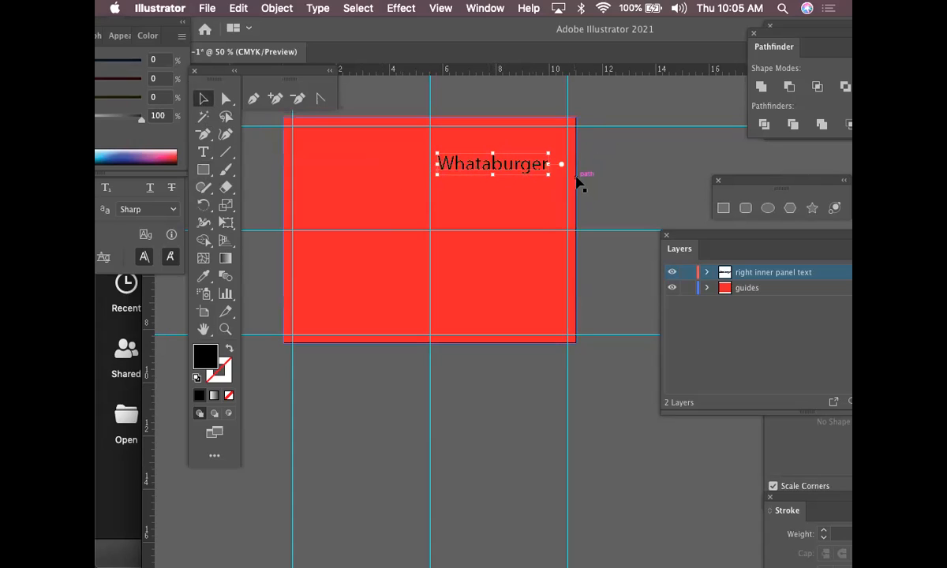
left_click_drag(494, 173, 498, 177)
Step: Draw a temporary 5.49 × 8.5 in rectangle over the right half, add a vertical guide through its center, and delete the rectangle
left_click(204, 169)
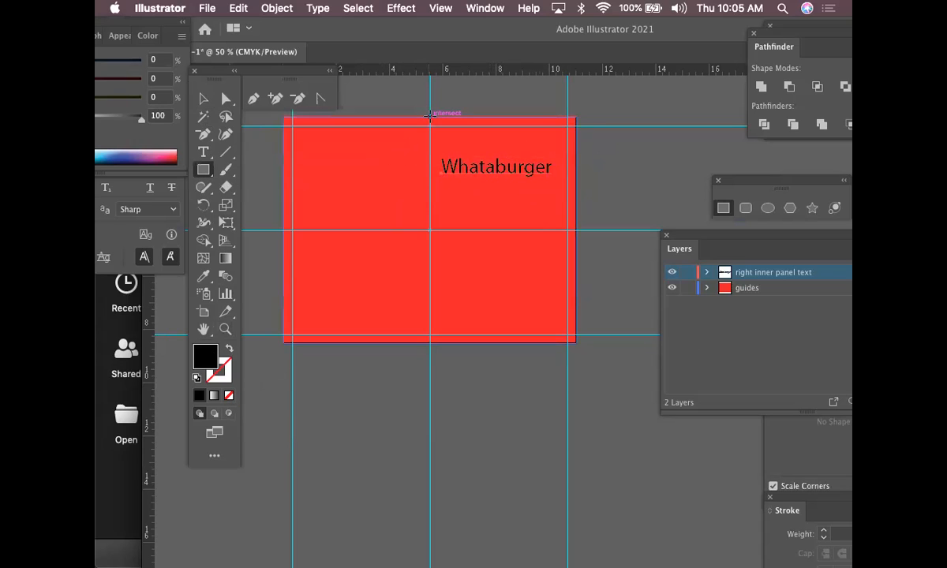
left_click_drag(430, 117, 575, 342)
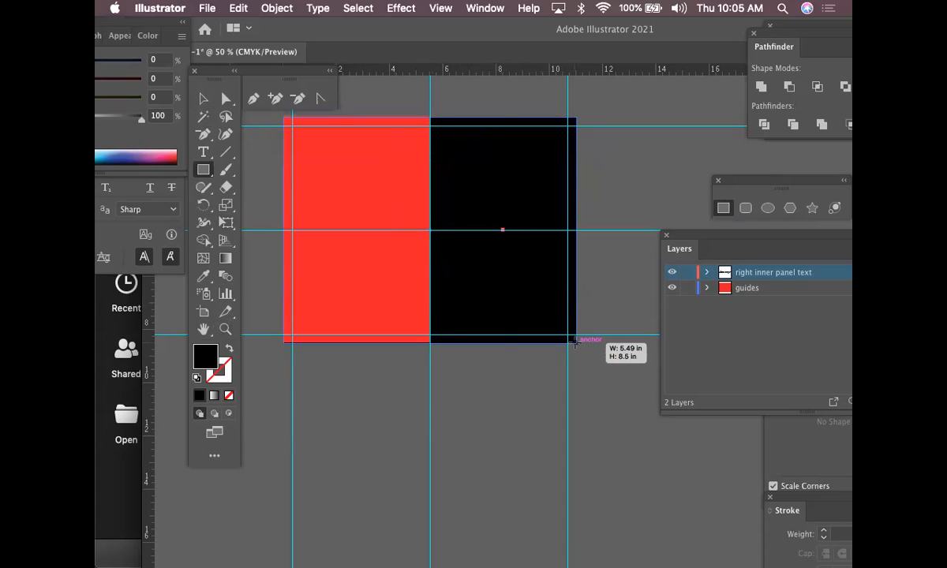
left_click_drag(575, 342, 575, 342)
key("super+shift+a")
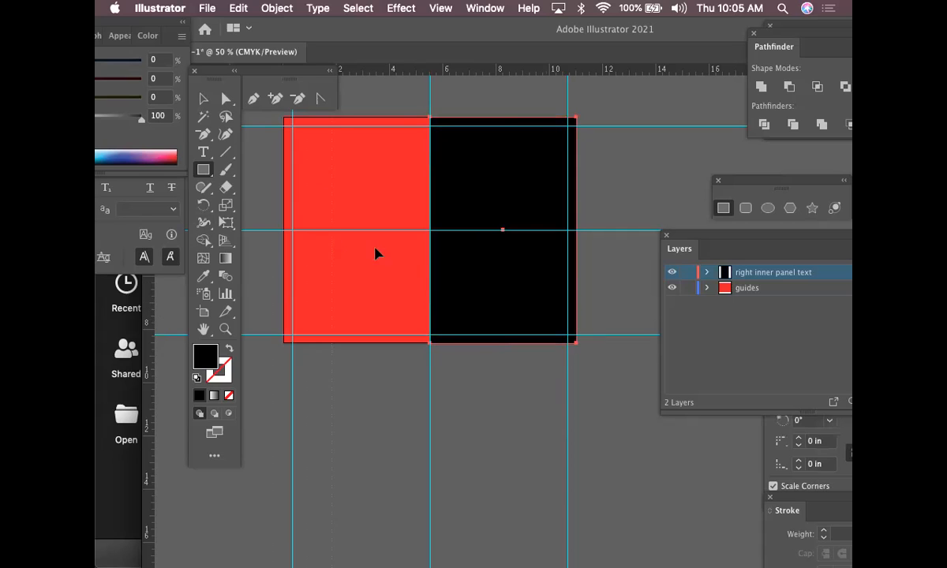
left_click(503, 231, "super")
key("Delete")
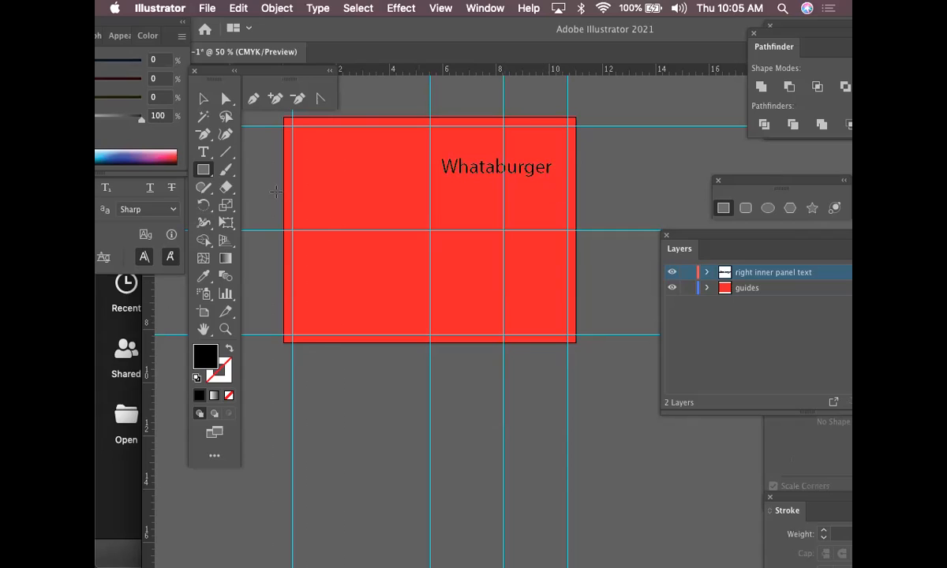
Step: Delete the full-artboard red rectangle from the guides layer
left_click(206, 101)
left_click(338, 174)
key("Delete")
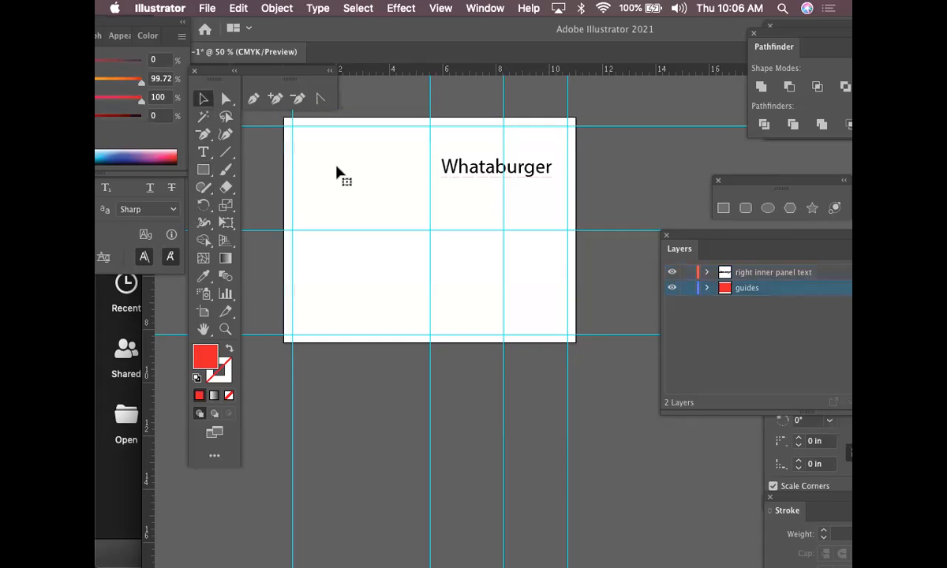
Step: Nudge the Whataburger text to the right until it is centered on the right half's vertical guide
left_click(476, 172)
key("super")
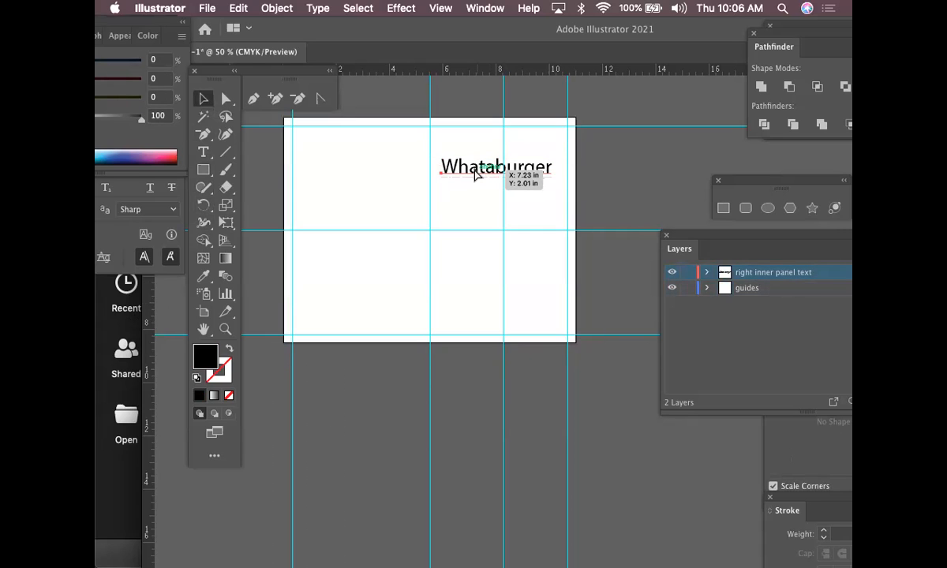
key("super+equal")
key("super+equal")
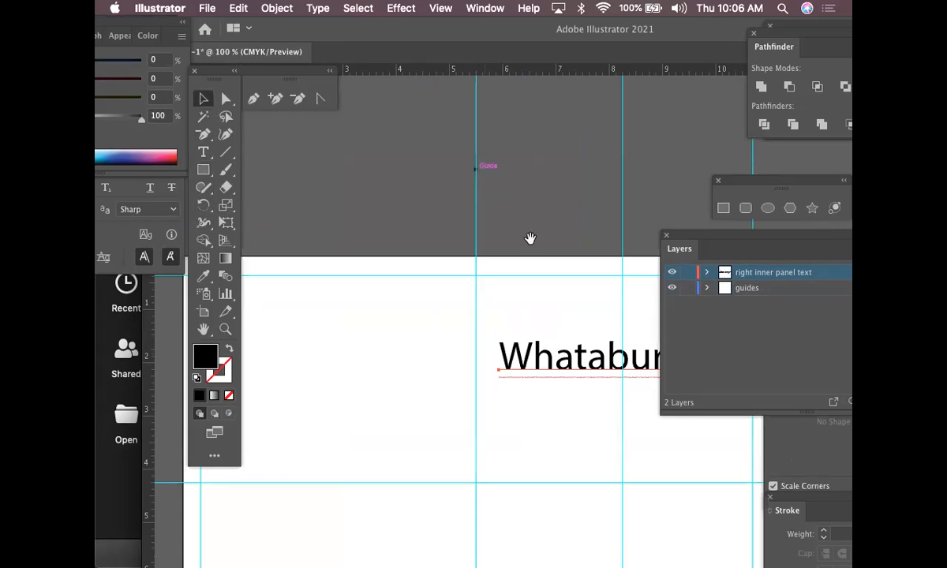
left_click_drag(530, 239, 354, 130)
key("Right")
key("Right")
key("Right")
key("Right")
key("Right")
key("Right")
key("Right")
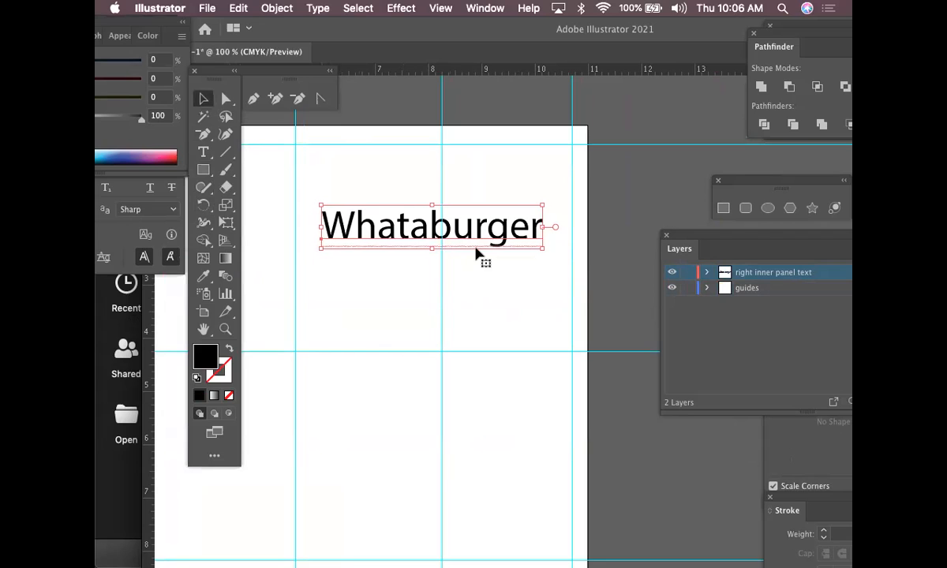
key("Right")
key("Right")
key("Right")
key("Right")
key("Right")
key("Right")
key("Right")
key("Right")
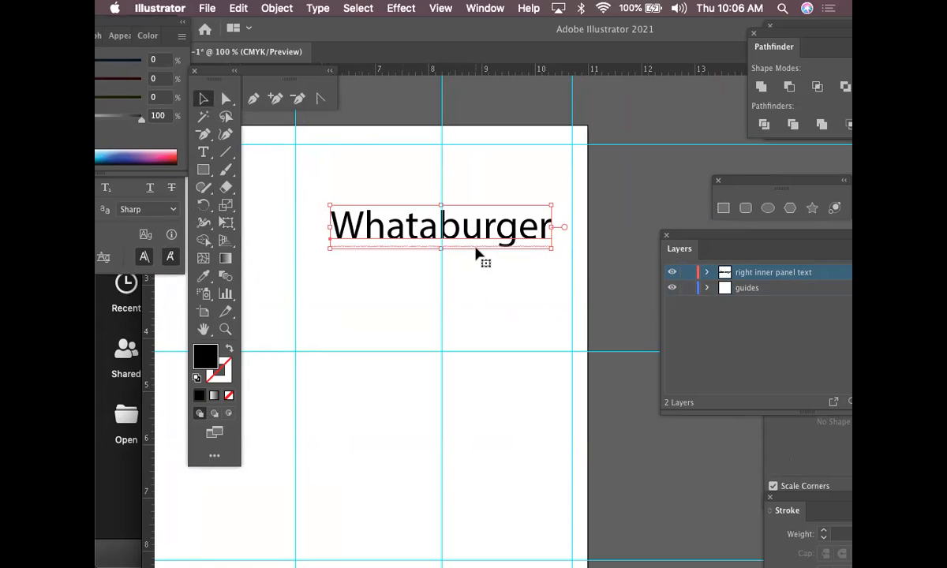
Step: Create a new layer named "background" and place the right inner panel text layer above it
left_click_drag(725, 241, 569, 117)
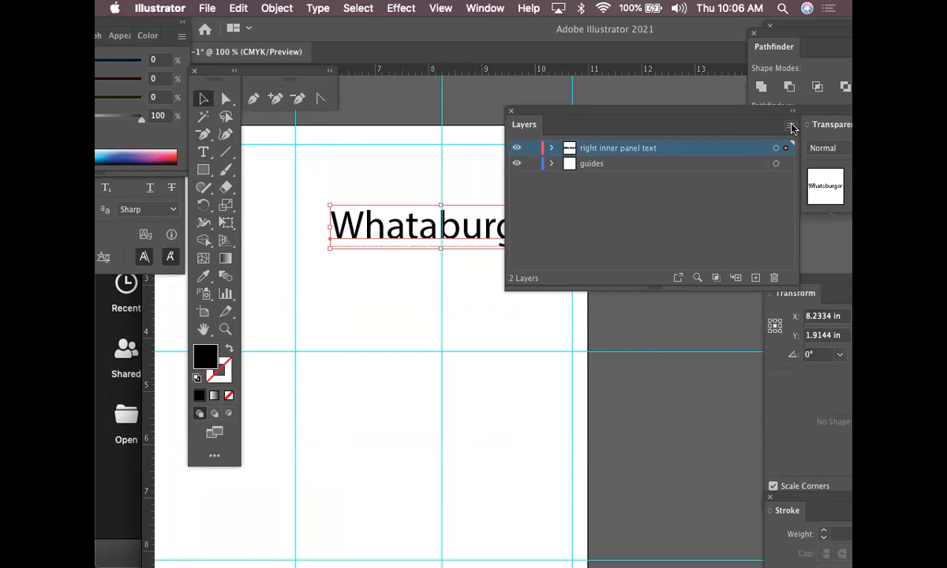
left_click(793, 128)
left_click(774, 130)
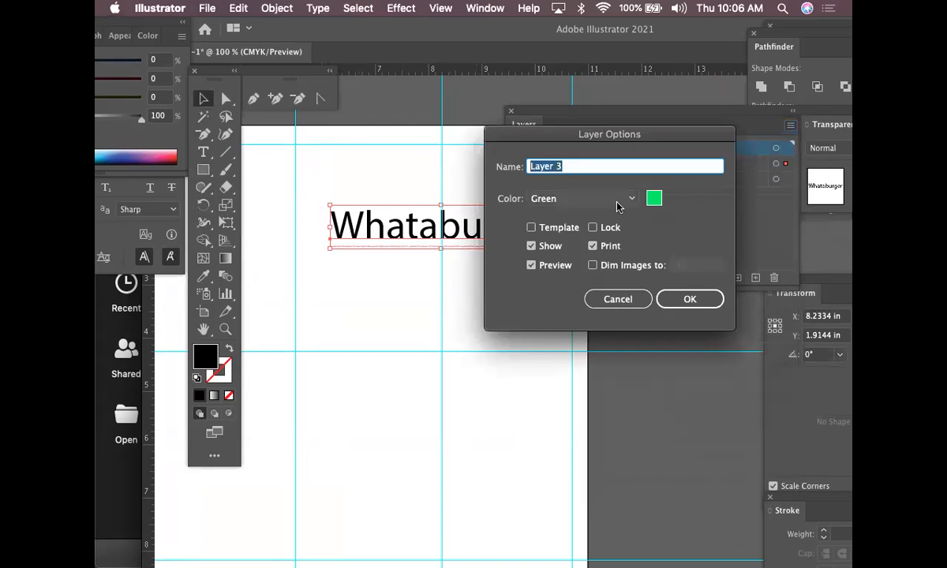
type("background")
key("Return")
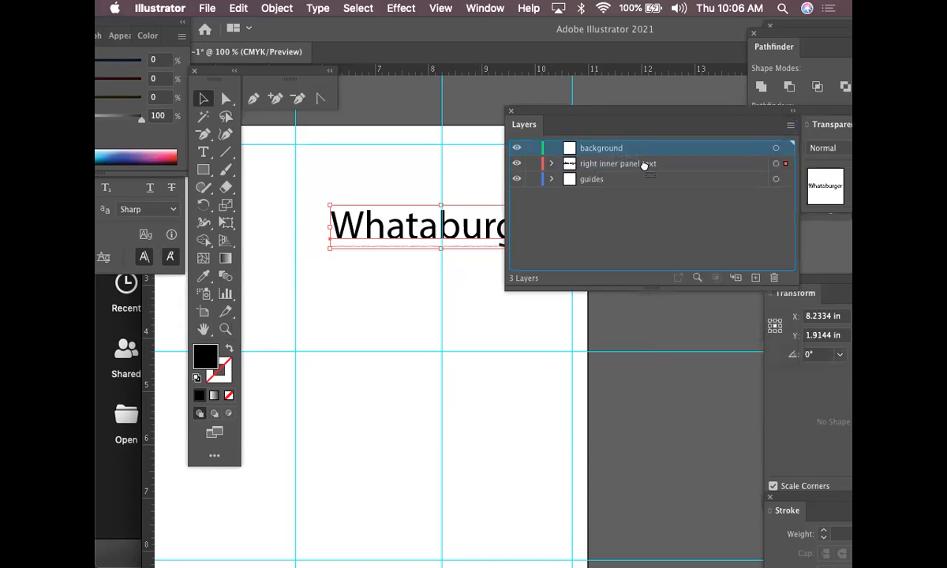
left_click_drag(645, 166, 643, 143)
left_click_drag(563, 117, 703, 128)
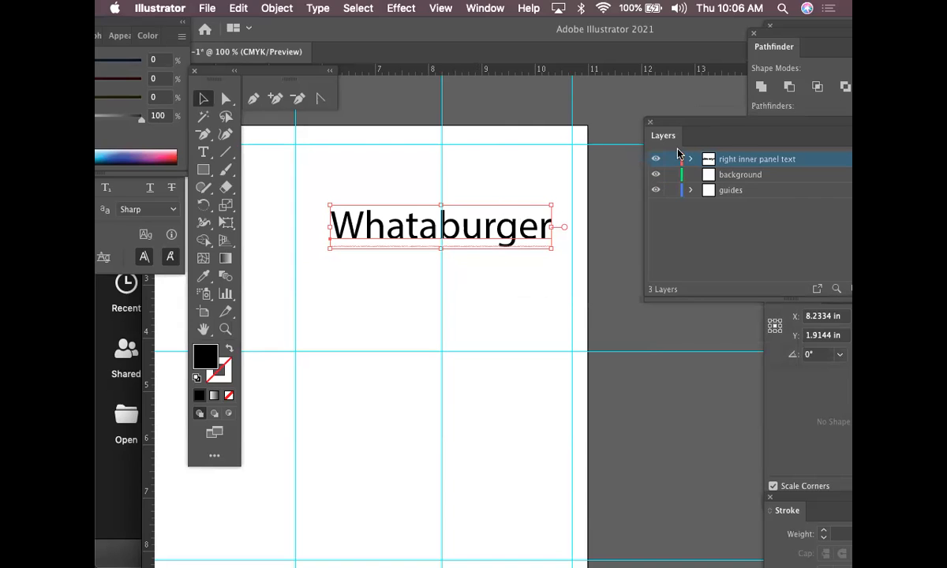
Step: Deselect the Whataburger text, zoom out to 66.67%, and move the Layers panel closer to the artboard
left_click(607, 248)
key("super+equal")
key("super+minus")
key("super+minus")
key("super+minus")
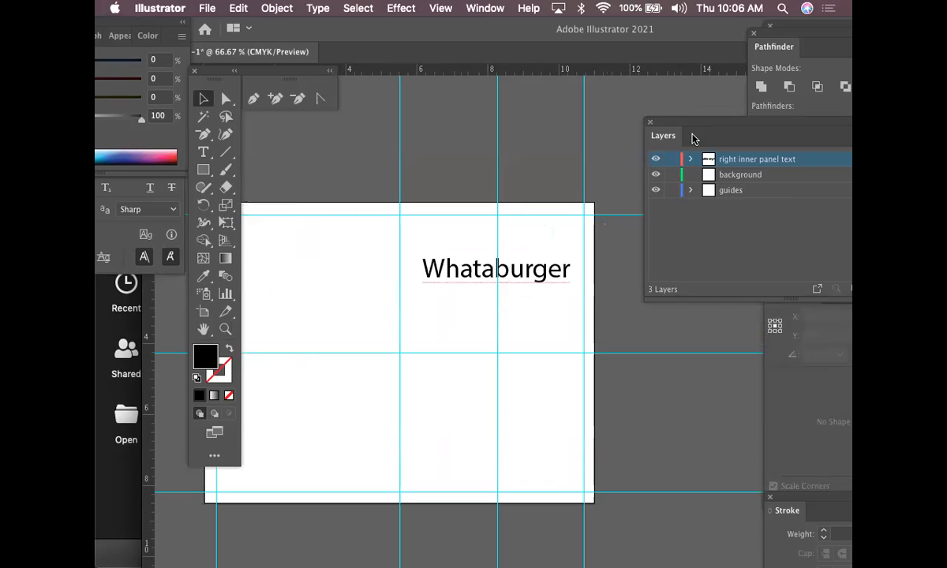
left_click_drag(698, 127, 669, 113)
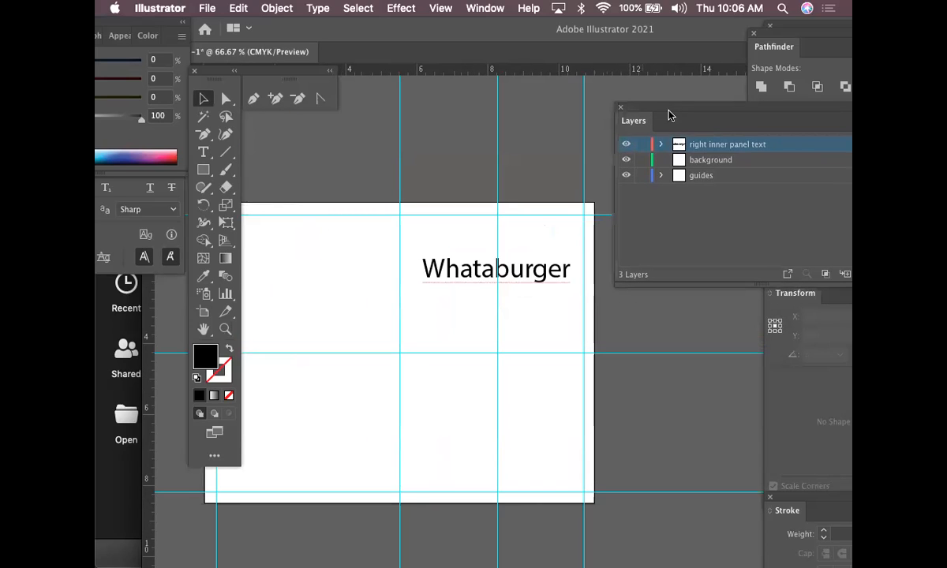
Step: Hide the right inner panel text layer and place the guides layer, locked, at the top of the layer stack
left_click(626, 145)
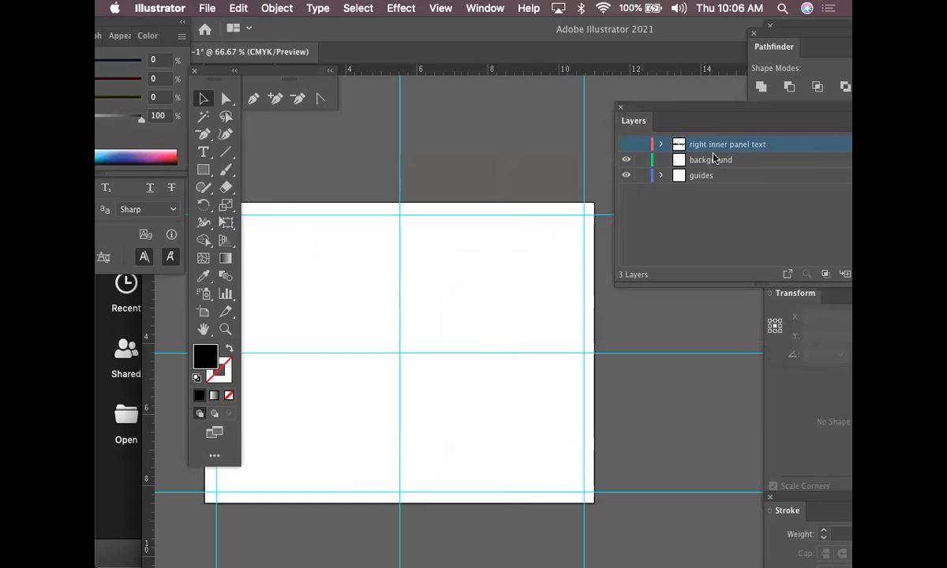
left_click_drag(742, 163, 747, 142)
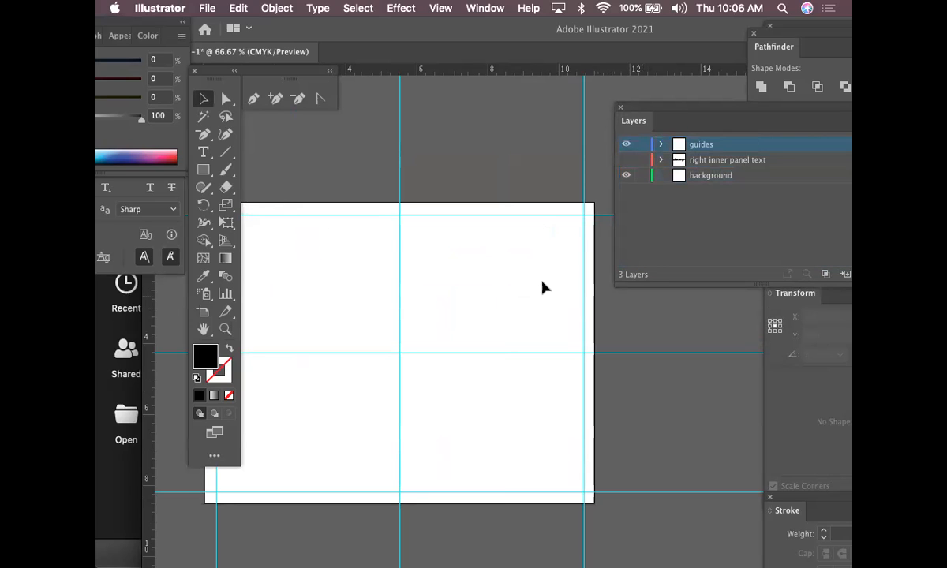
left_click_drag(357, 212, 409, 206)
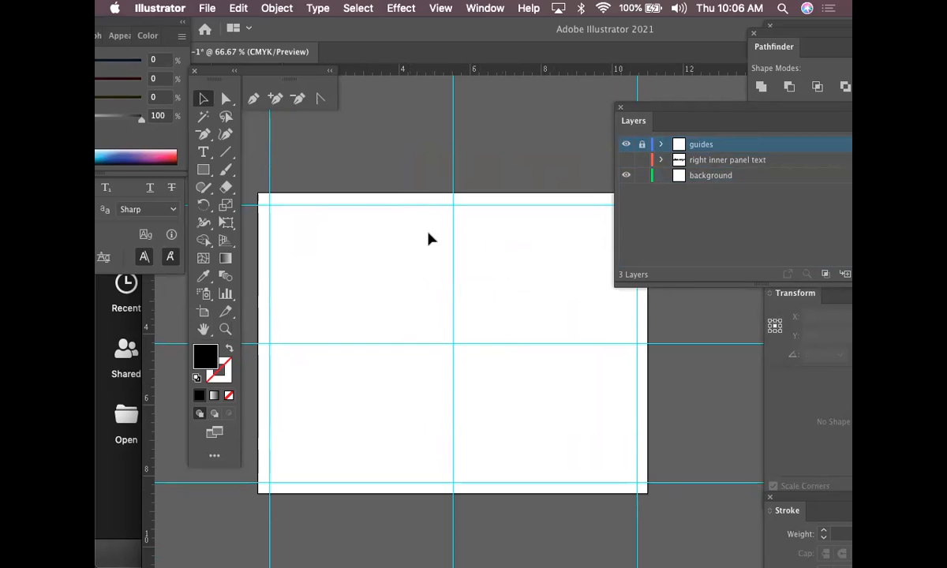
left_click_drag(416, 270, 419, 258)
Step: Select the Rectangle tool and set the fill to orange with C 3.46, M 72.9, Y 100, K 0.18
left_click_drag(202, 170, 261, 169)
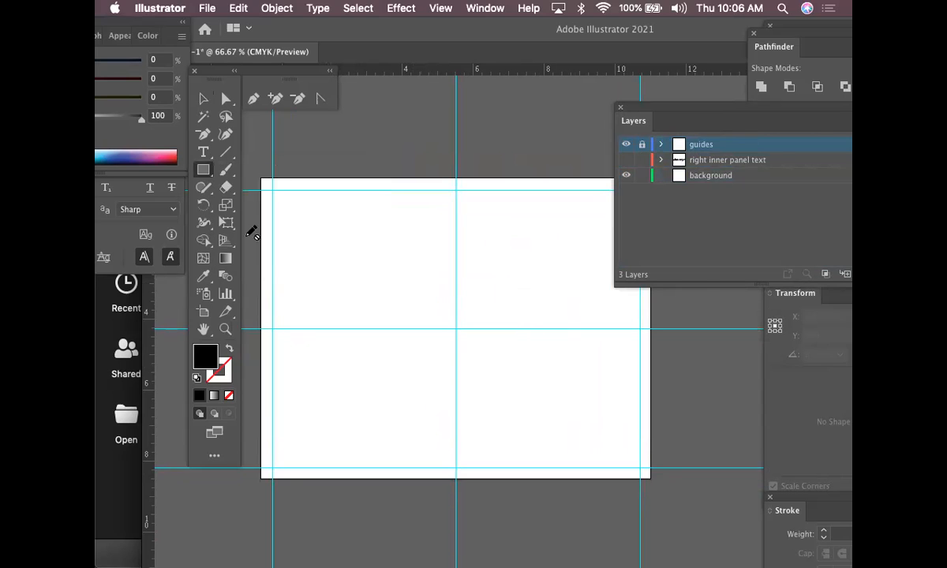
double_click(204, 357)
mouse_move(499, 347)
left_mouse_down()
mouse_move(498, 338)
mouse_move(496, 347)
left_mouse_up()
left_click(451, 187)
left_click(641, 180)
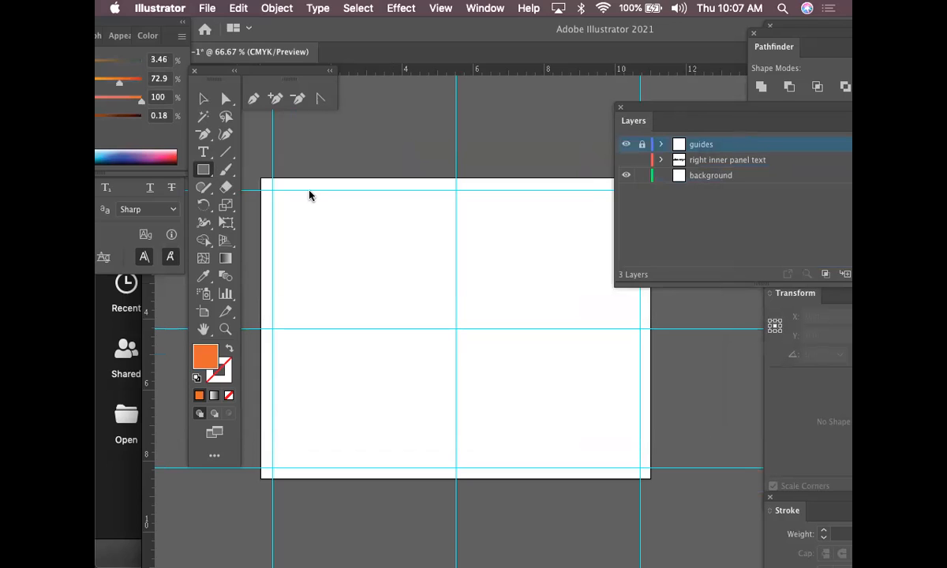
Step: On the background layer, draw a full-height orange stripe about 0.34 in wide from the artboard's left edge to the left margin guide
left_click(202, 170)
left_click(725, 180)
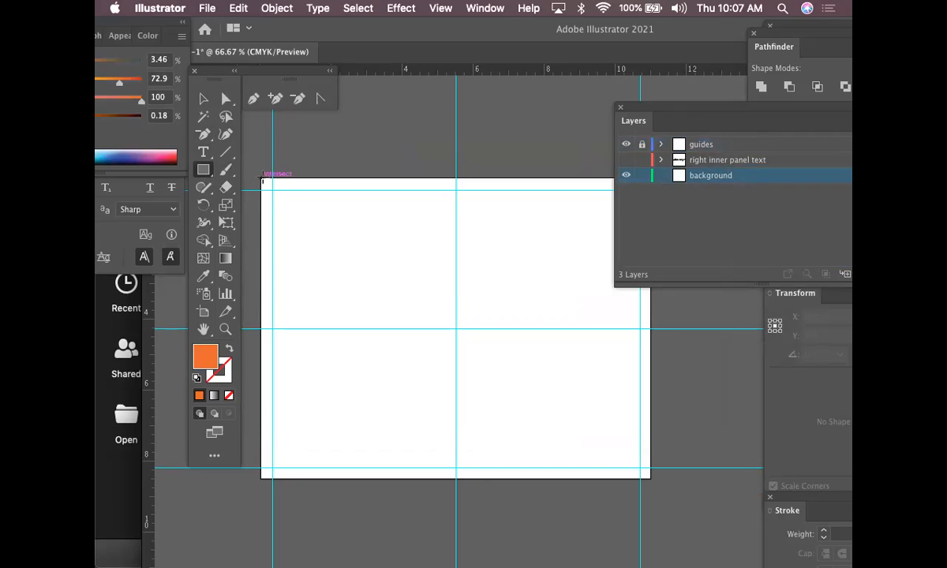
left_click_drag(261, 178, 273, 478)
left_click(203, 98)
left_click(243, 274)
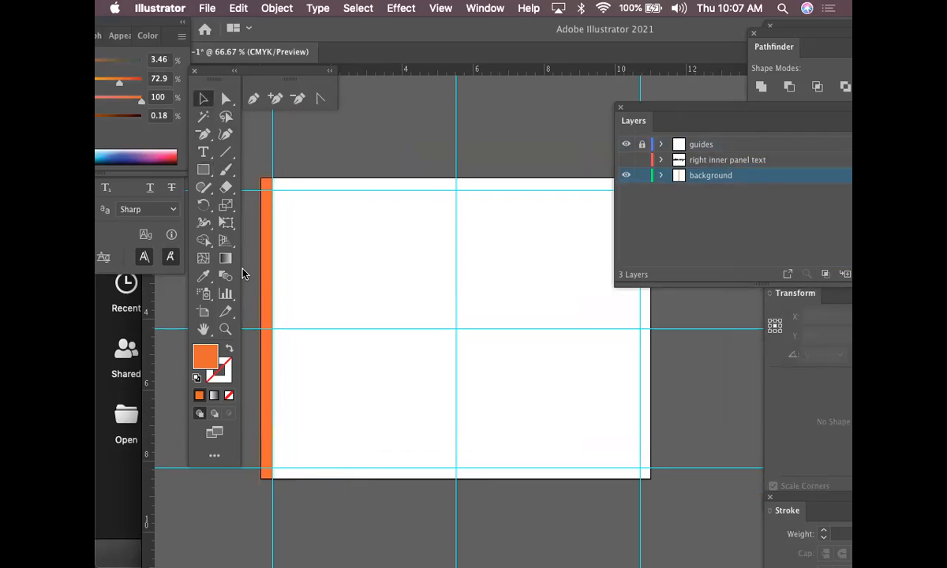
Step: Copy the orange stripe a short distance to the right and repeat the copy until evenly spaced stripes reach the artboard's right edge
left_click_drag(270, 277, 291, 276)
key("ctrl+d")
key("ctrl+d")
key("super+d")
key("super+d")
key("super+d")
key("super+d")
key("super+d")
key("super+d")
key("super+d")
key("super+d")
key("super+d")
key("super+d")
key("super+d")
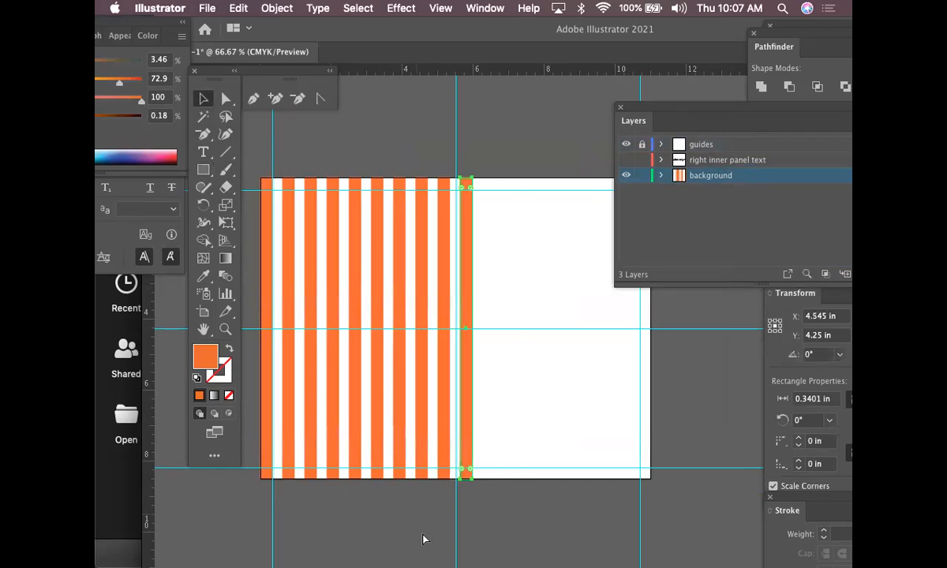
key("super+d")
key("super+d")
key("super+d")
key("super+d")
key("super+d")
key("super+d")
key("super+d")
key("super+d")
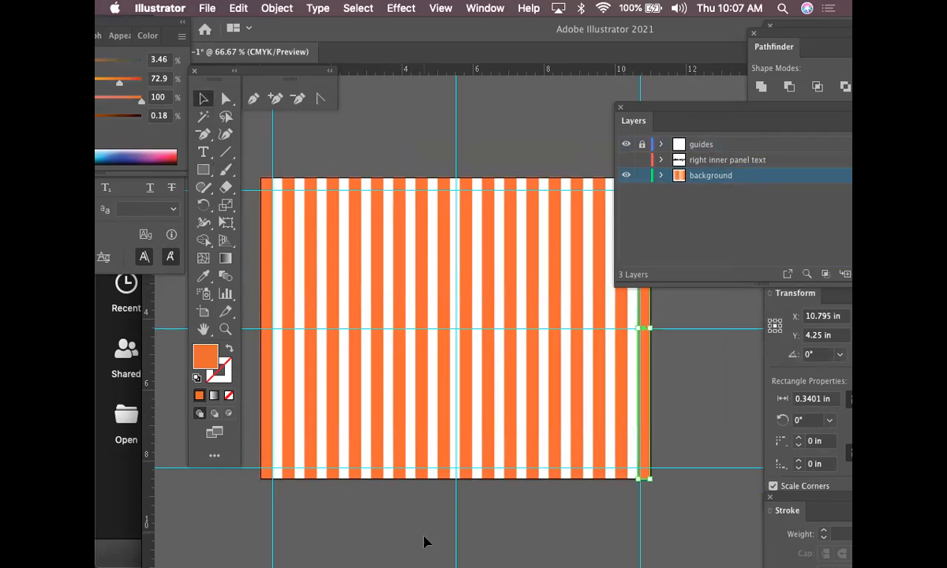
Step: Select all the orange stripes across the artboard and group them
key("super+minus")
left_click_drag(424, 535, 365, 469)
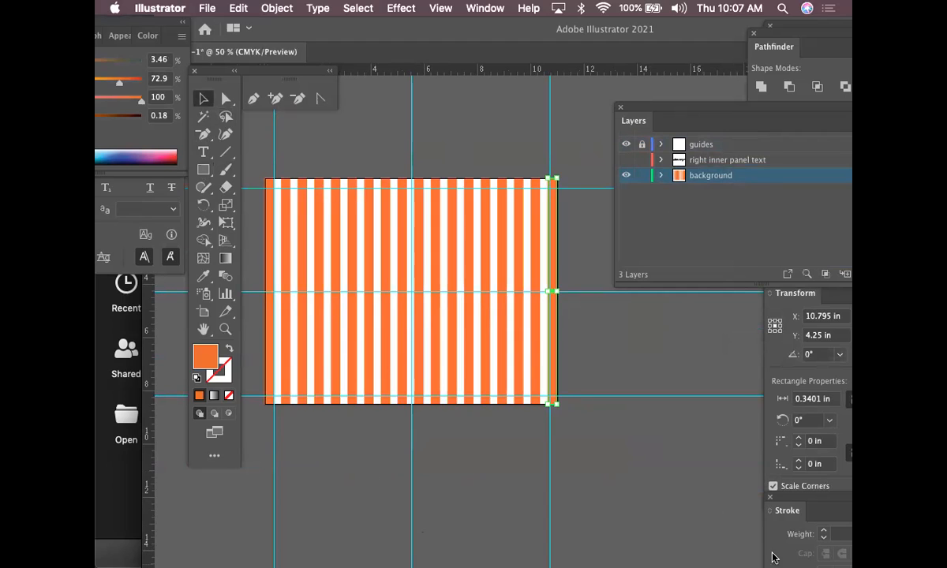
left_click_drag(625, 410, 252, 339)
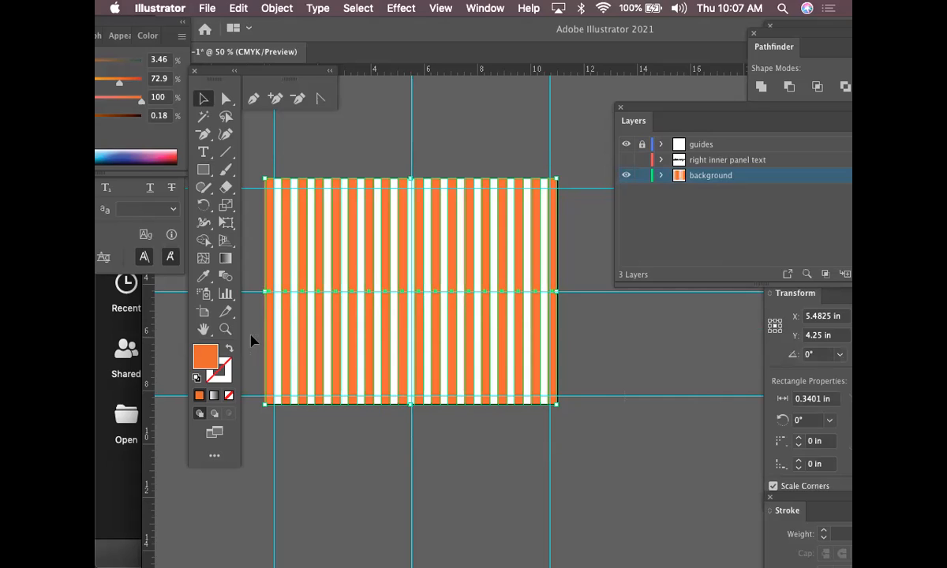
key("super+g")
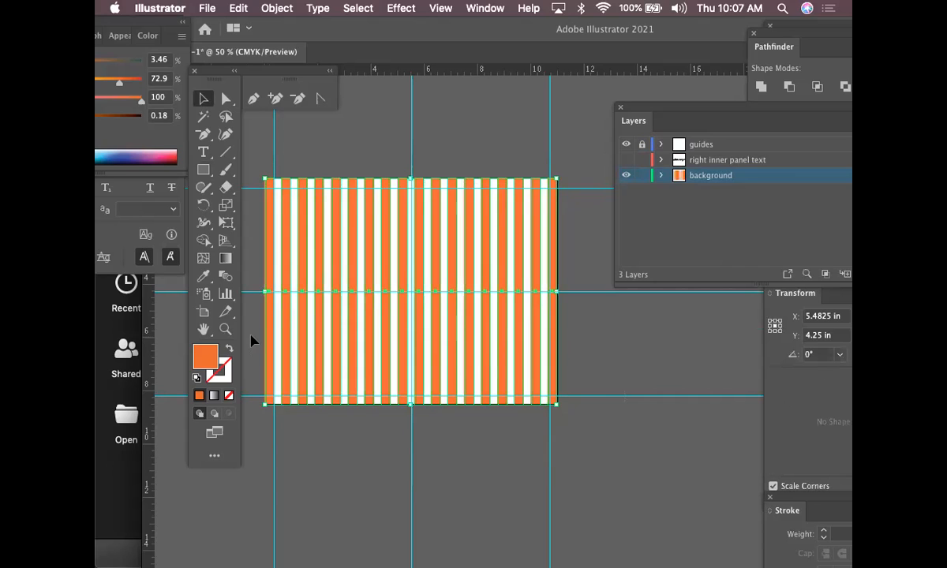
Step: Bring up the Transparency settings and lower the opacity of the grouped stripes to 63%
left_click(484, 8)
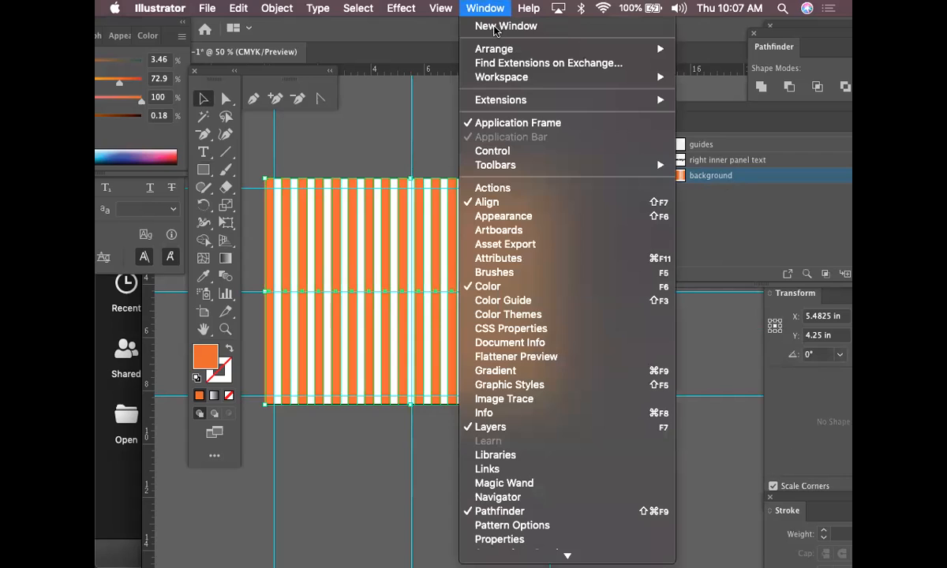
left_click(706, 238)
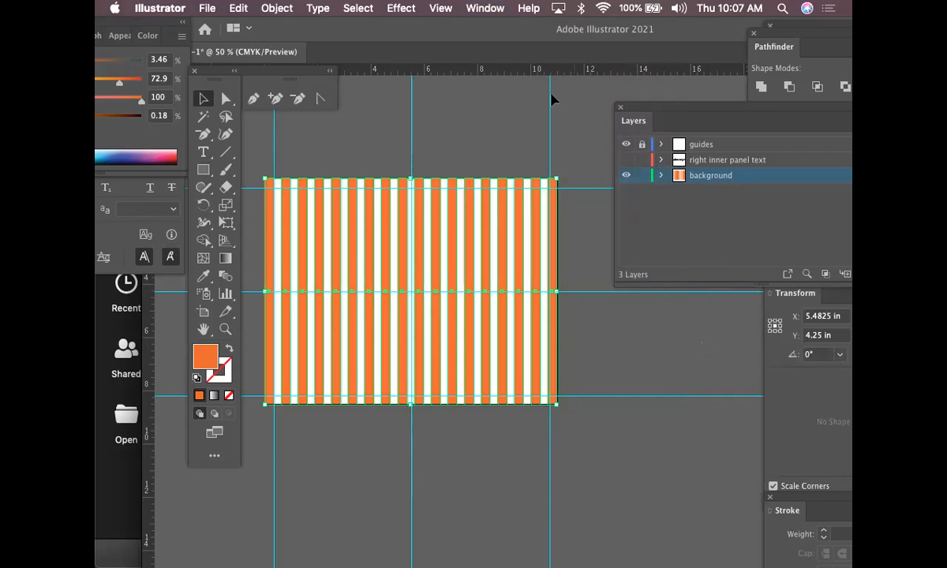
left_click(483, 7)
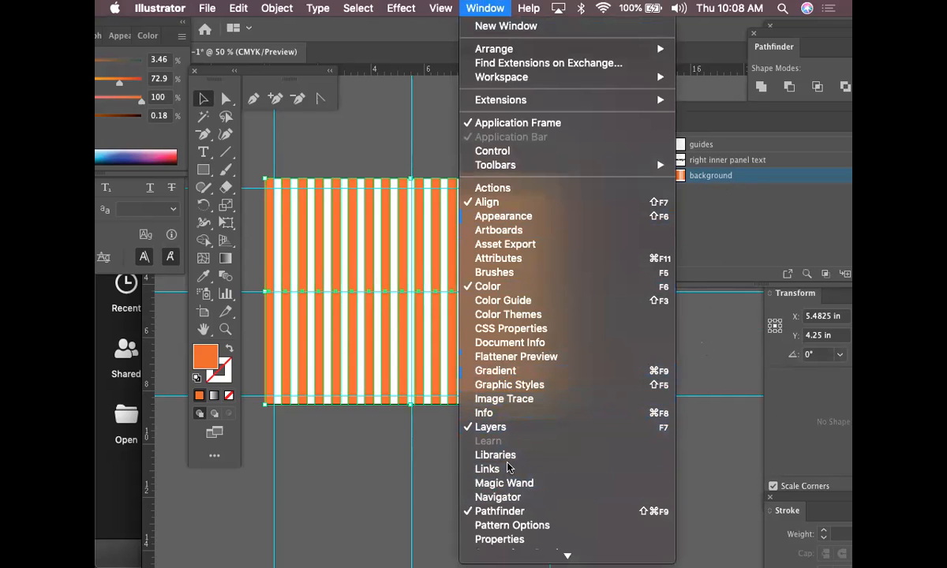
mouse_move(513, 557)
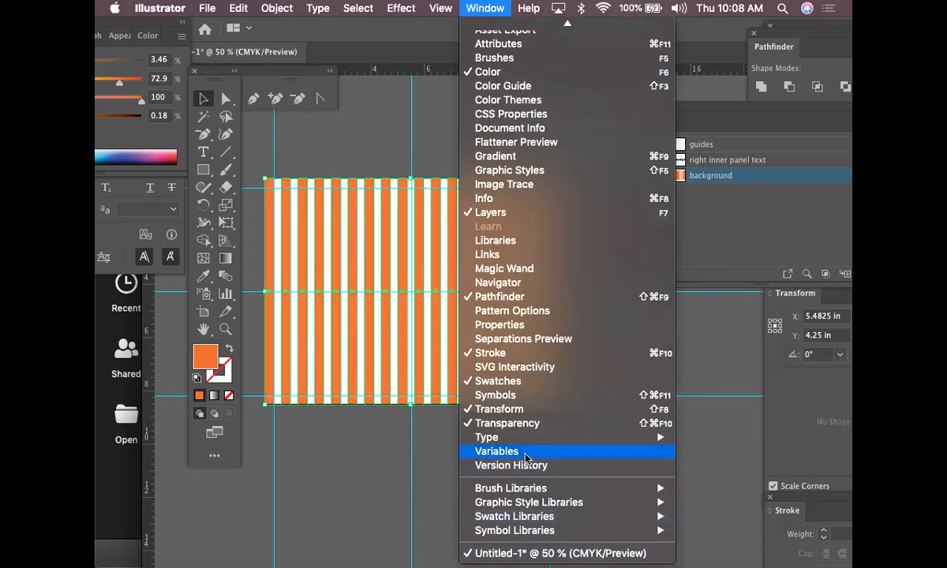
mouse_move(568, 23)
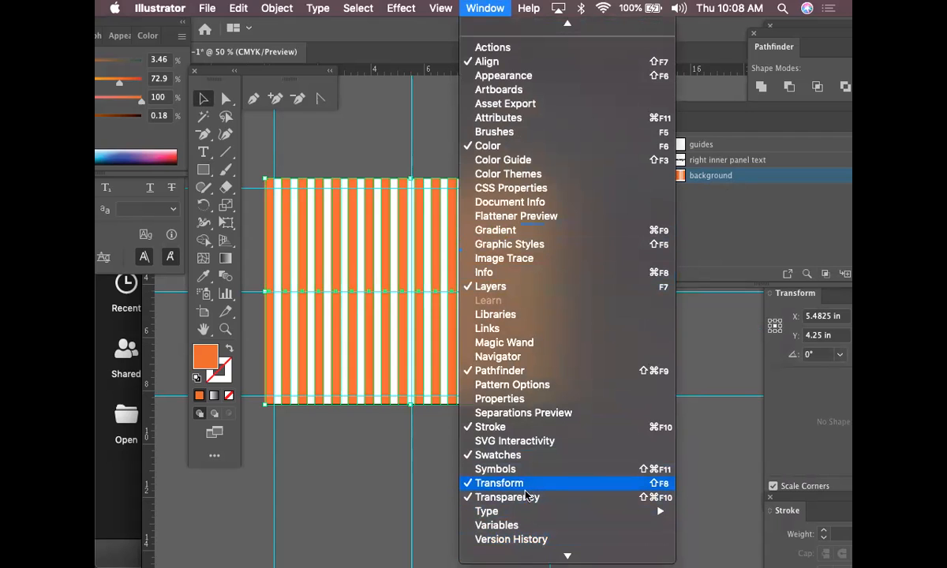
left_click(525, 498)
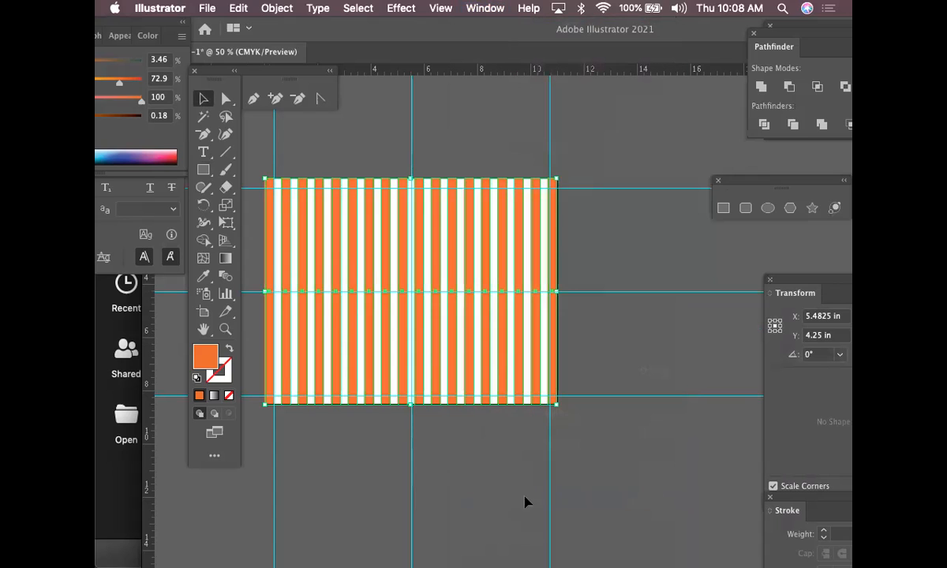
left_click(493, 11)
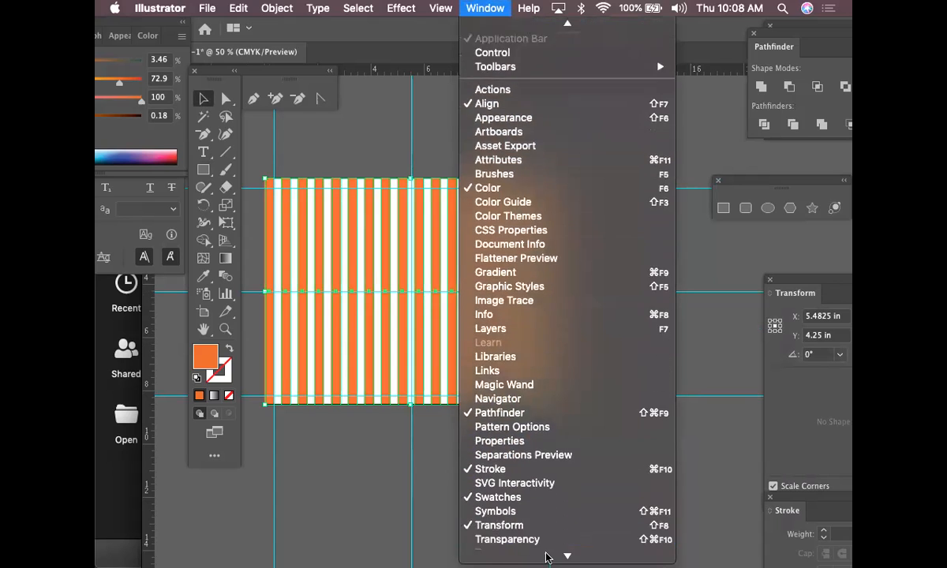
left_click(540, 456)
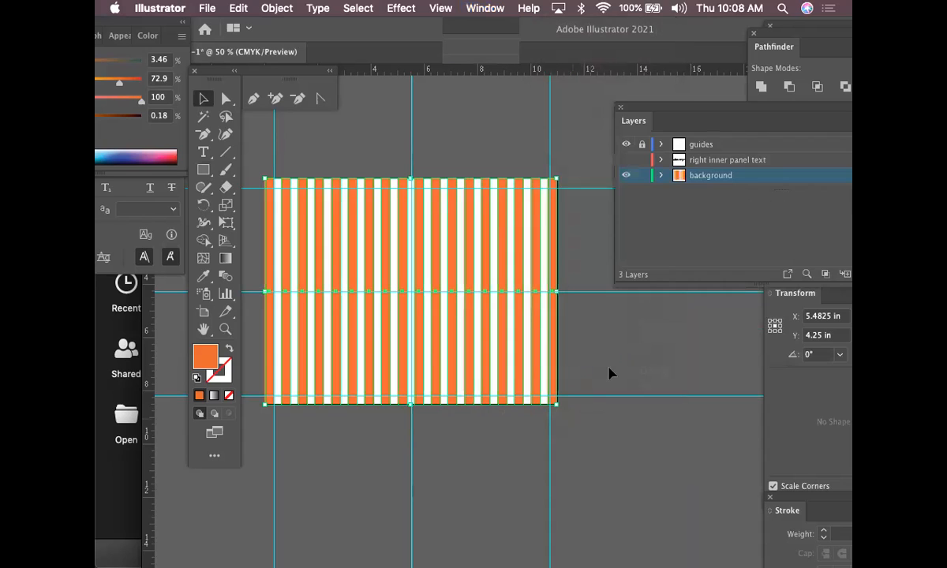
left_click_drag(714, 119, 479, 120)
left_click_drag(693, 128, 412, 101)
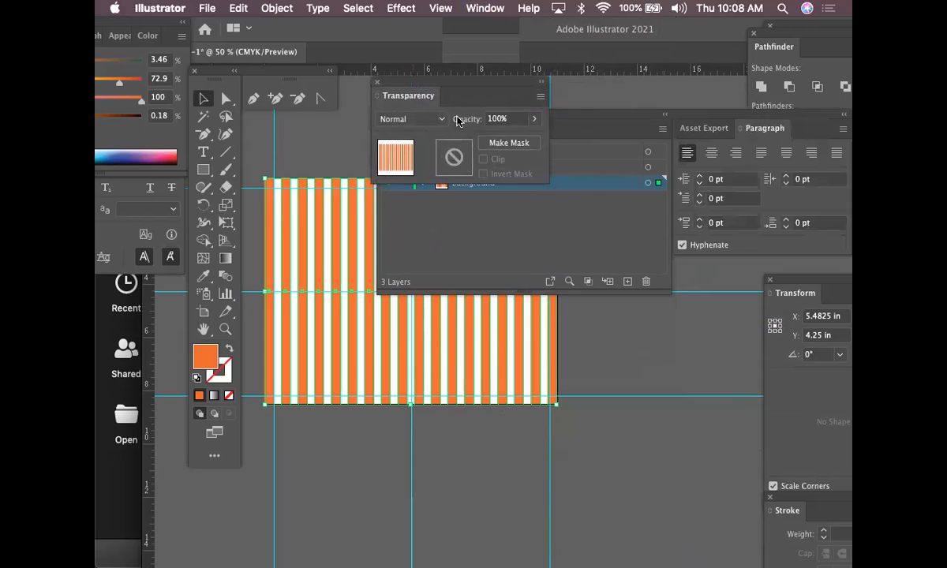
left_click(535, 118)
left_click_drag(531, 134, 513, 145)
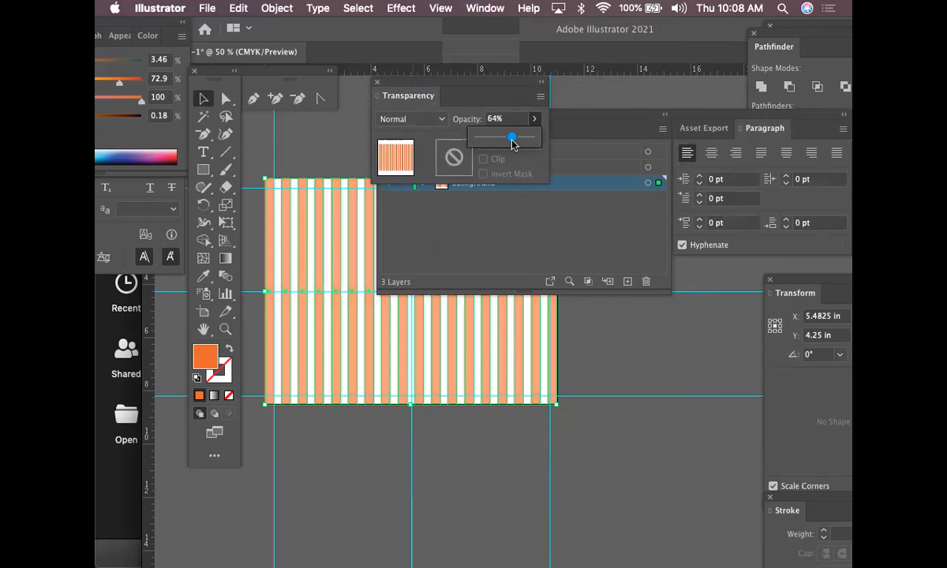
Step: Deselect the stripes and make the right inner panel text layer visible again
left_click_drag(485, 91, 824, 158)
left_click_drag(497, 122, 859, 340)
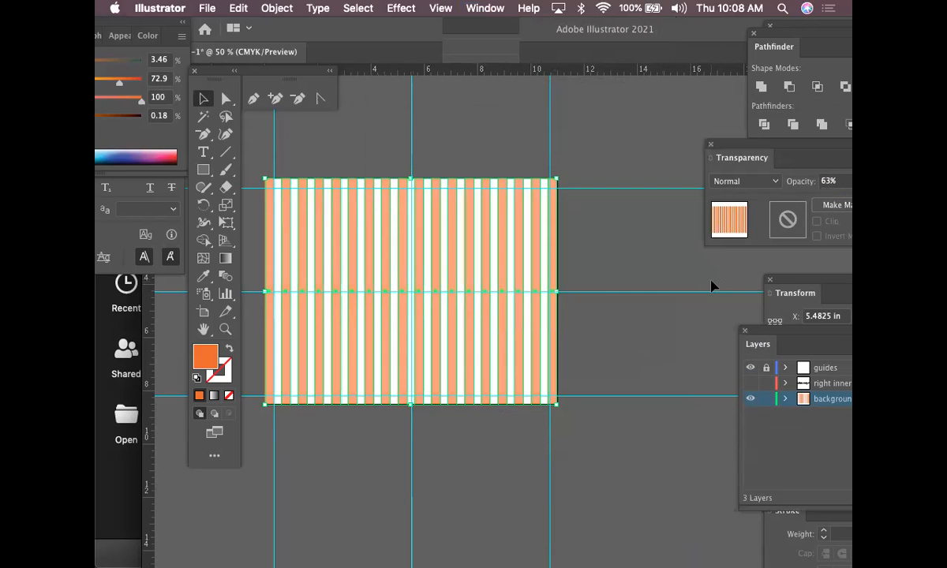
left_click(713, 281)
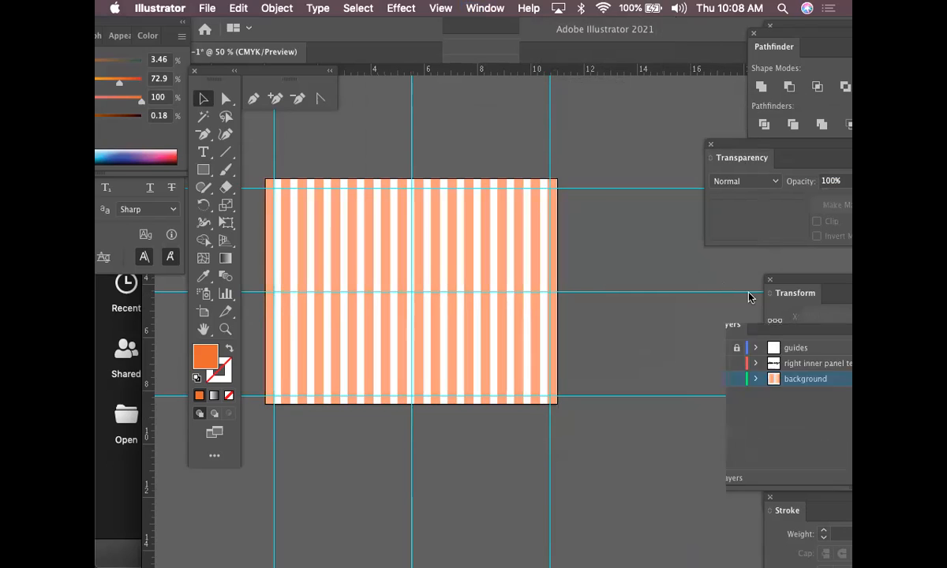
left_click_drag(790, 344, 619, 158)
left_click(581, 197)
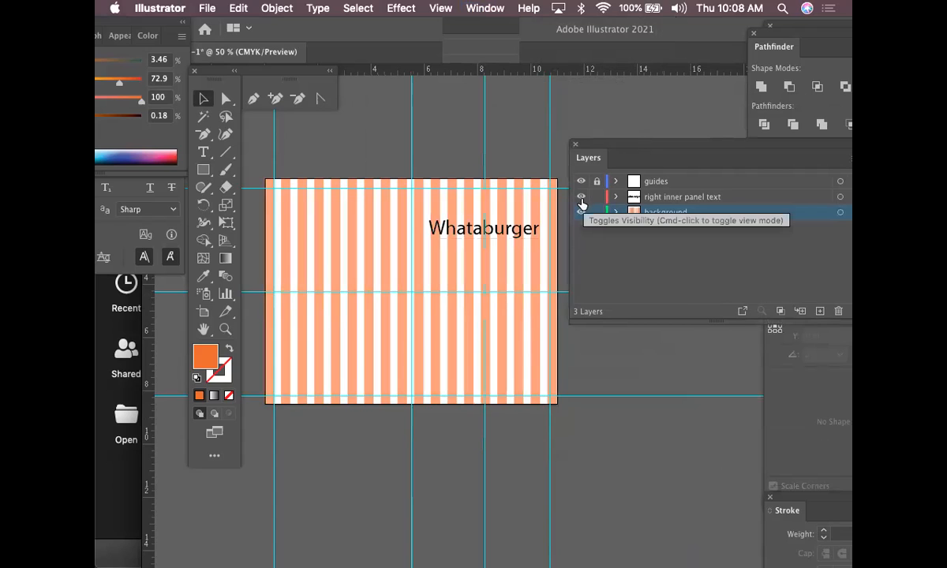
Step: Try Paladins Laser on the Whataburger heading, and settle on the font Abadi MT Condensed Extra Bold
double_click(506, 231)
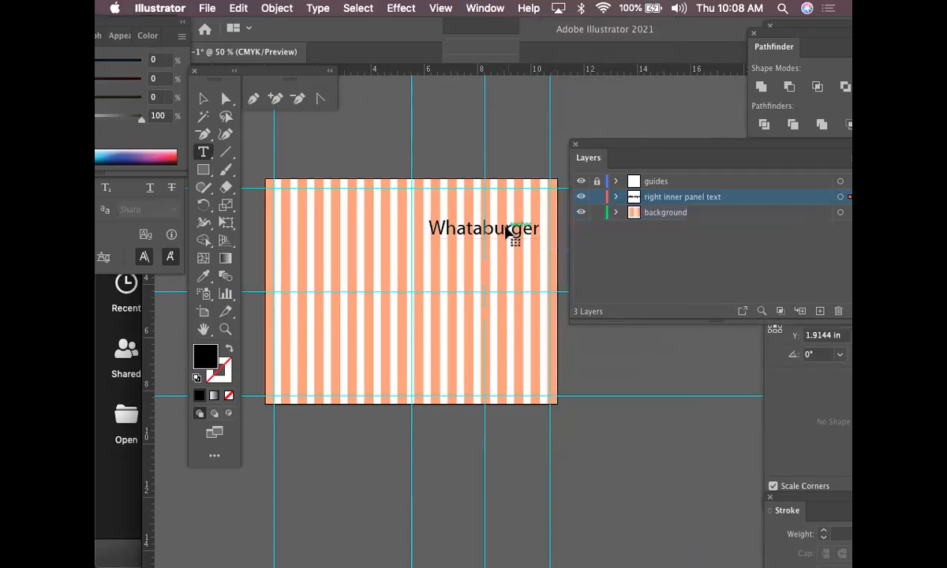
double_click(509, 234)
left_click(487, 222)
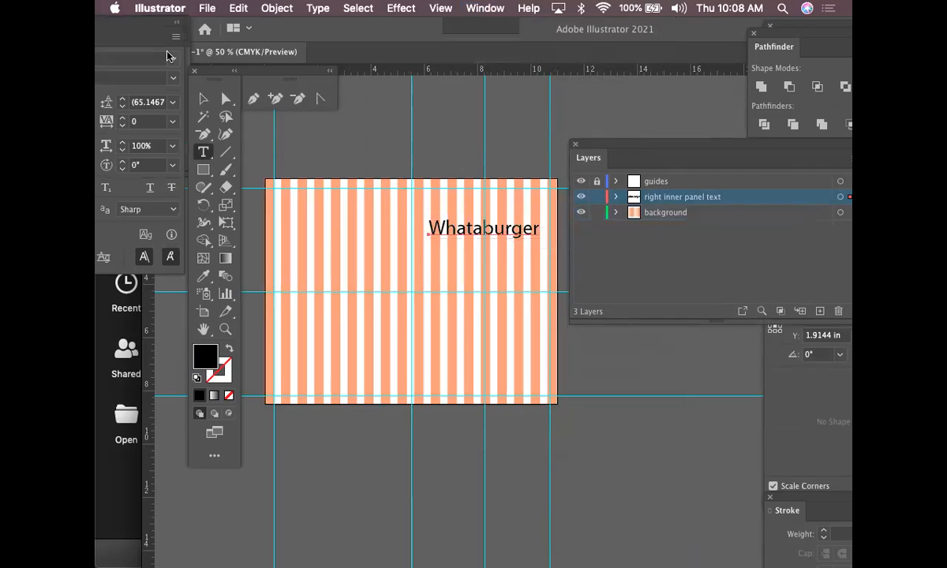
left_click_drag(143, 22, 740, 55)
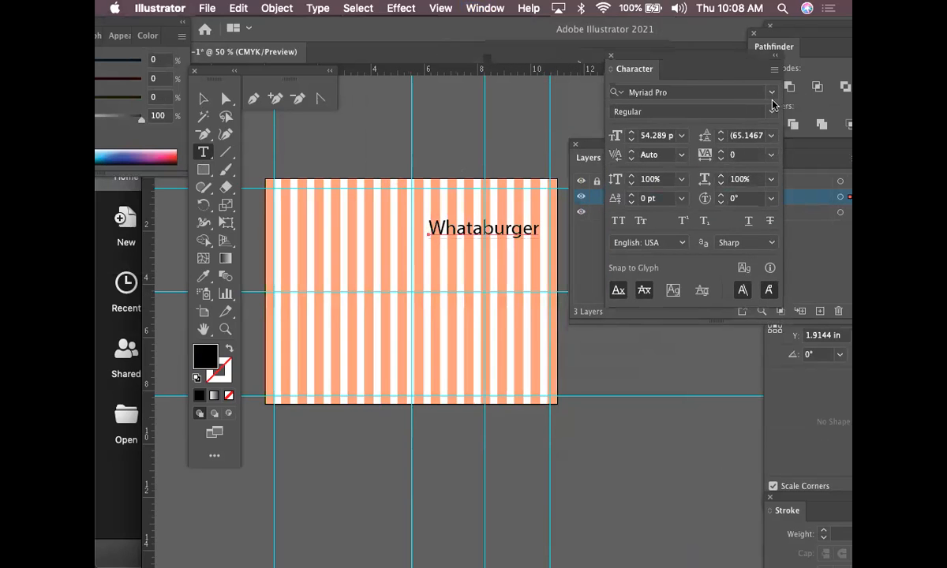
left_click(771, 94)
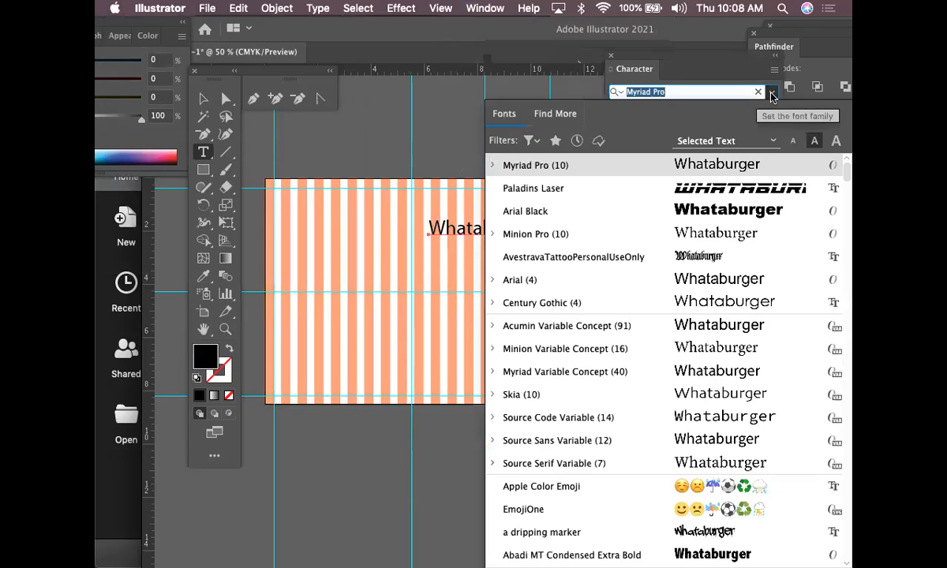
left_click(746, 190)
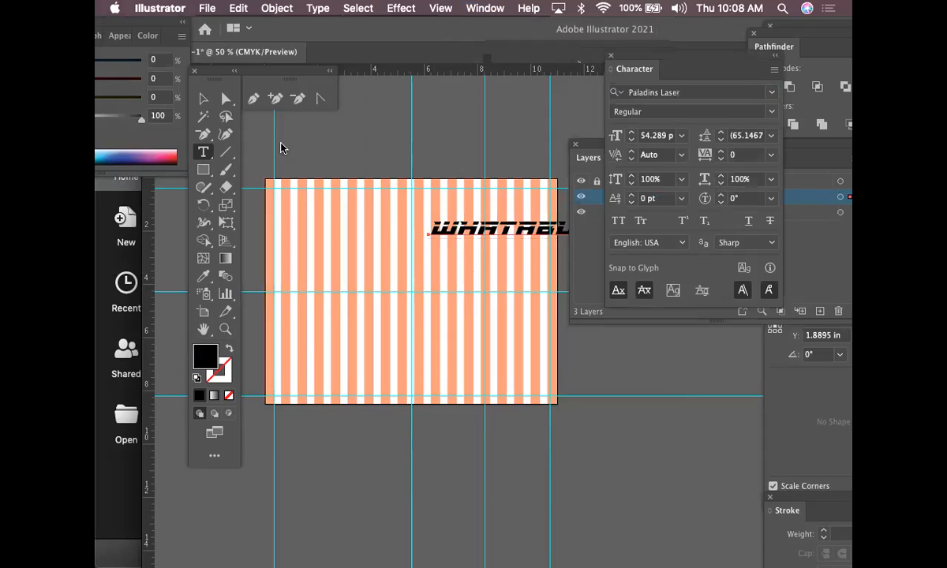
left_click(773, 93)
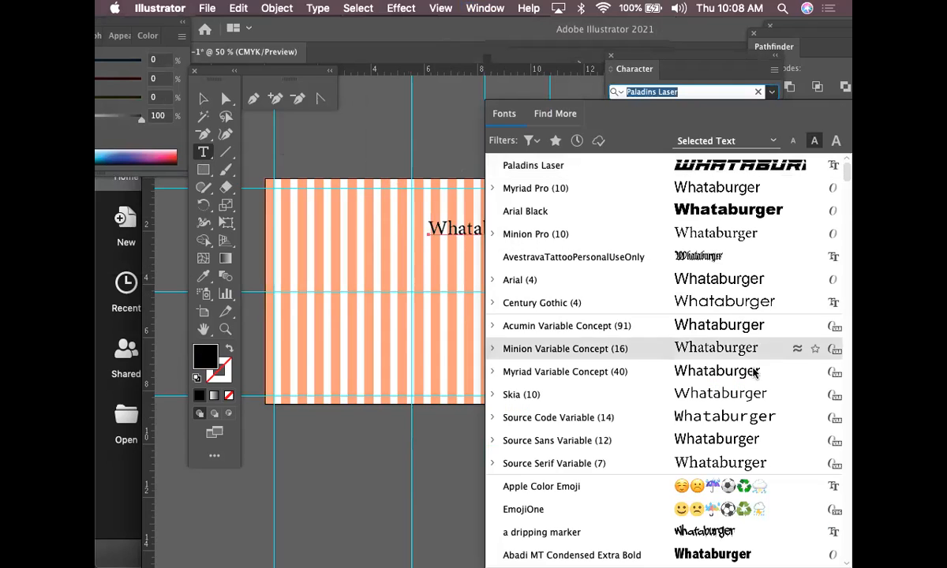
left_click(710, 554)
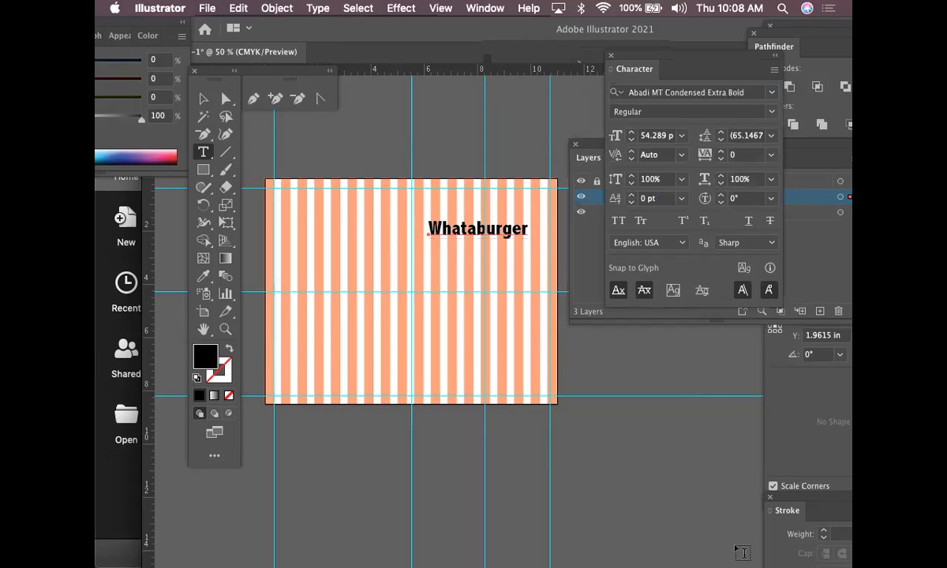
Step: Place a duplicate of the Whataburger heading directly above the artboard
left_click(272, 7)
left_click(276, 8)
left_click(203, 98)
left_click(473, 228)
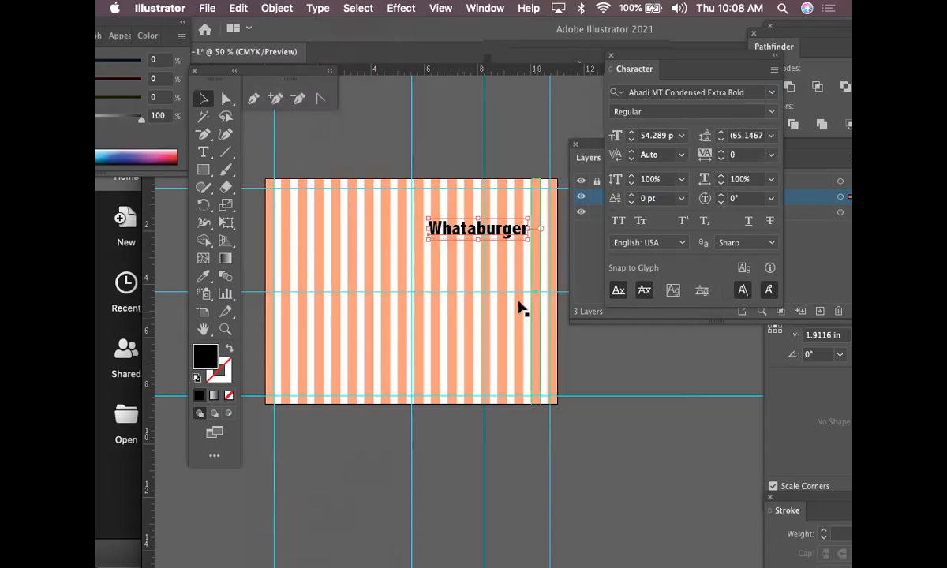
left_click_drag(491, 237, 490, 152)
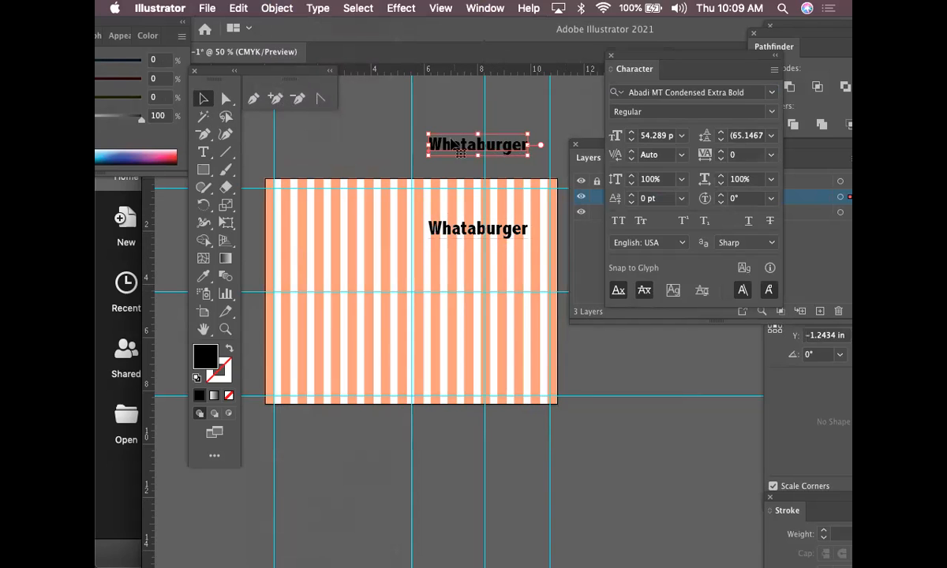
Step: Change the duplicate Whataburger heading above the artboard to uppercase, and move the original heading off the artboard
left_click(318, 8)
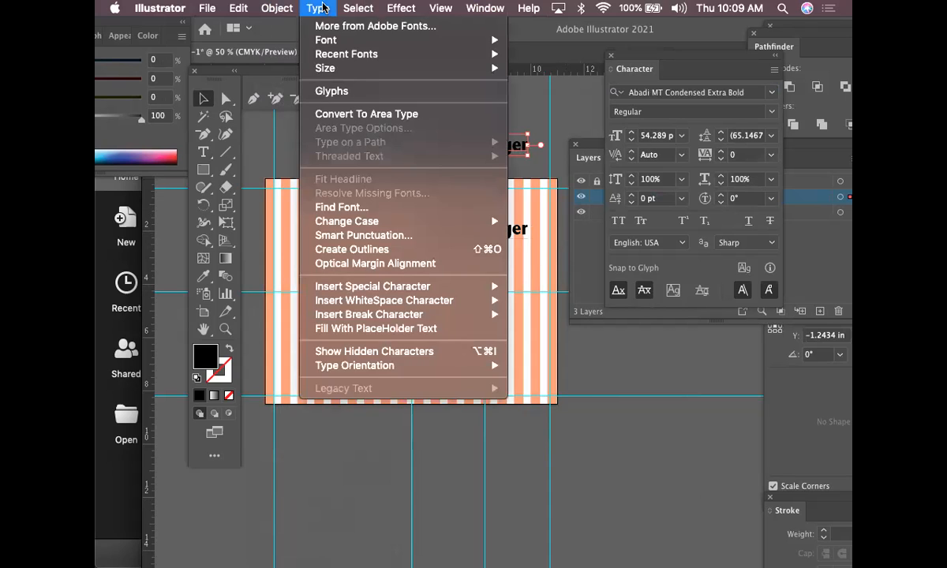
mouse_move(358, 8)
left_click(563, 105)
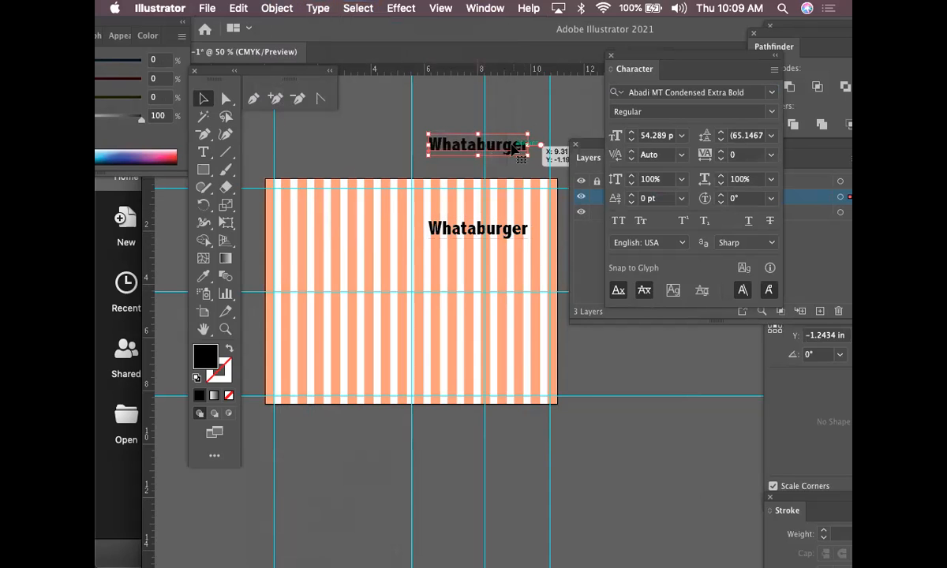
left_click(319, 8)
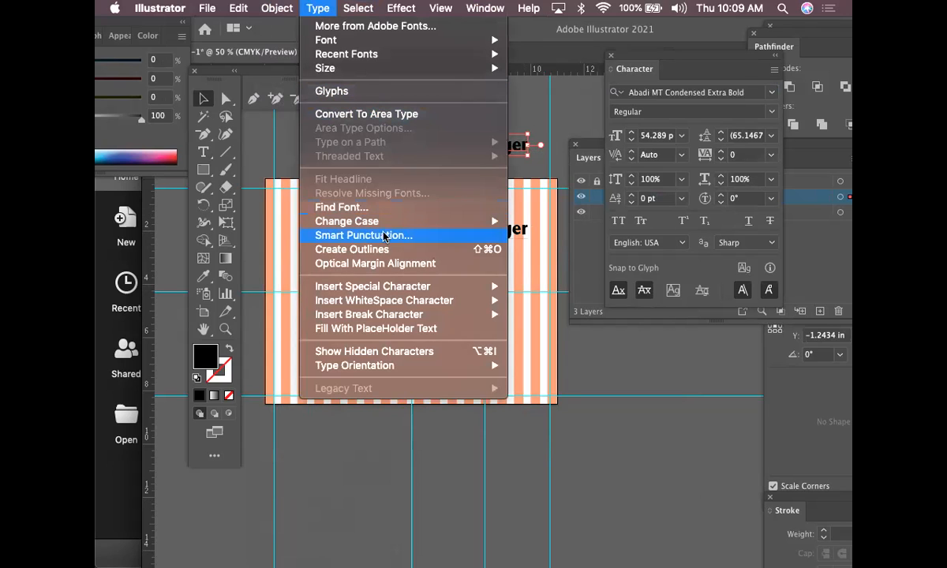
mouse_move(361, 222)
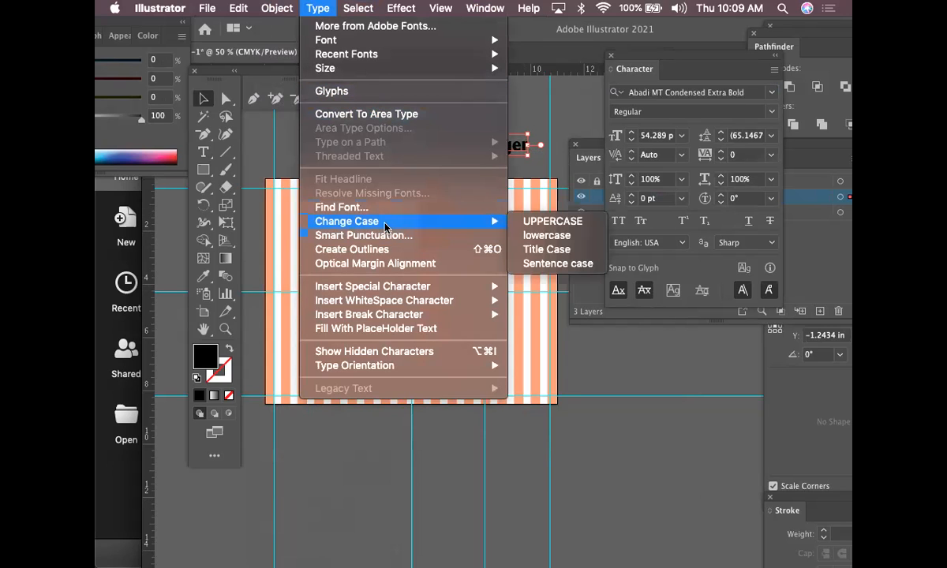
left_click(527, 222)
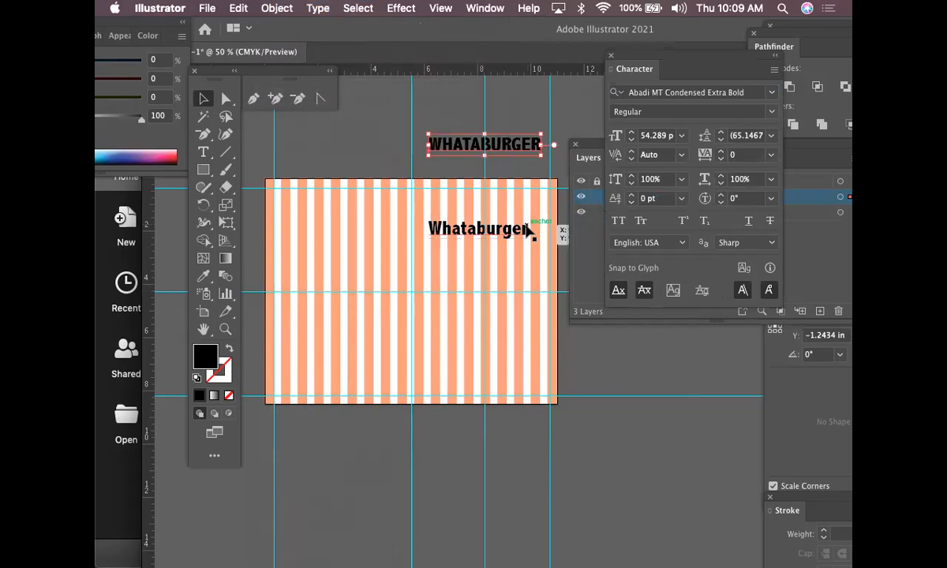
left_click(316, 8)
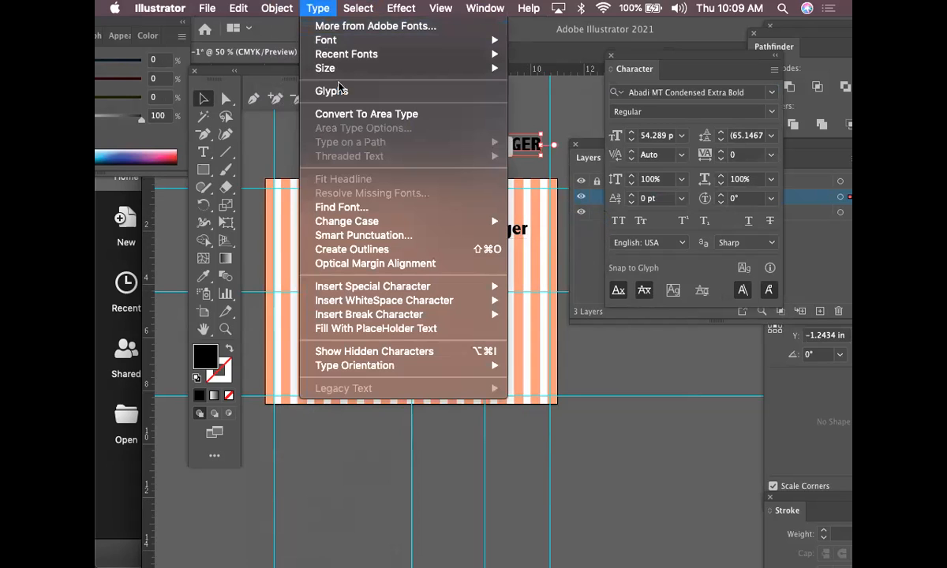
mouse_move(368, 224)
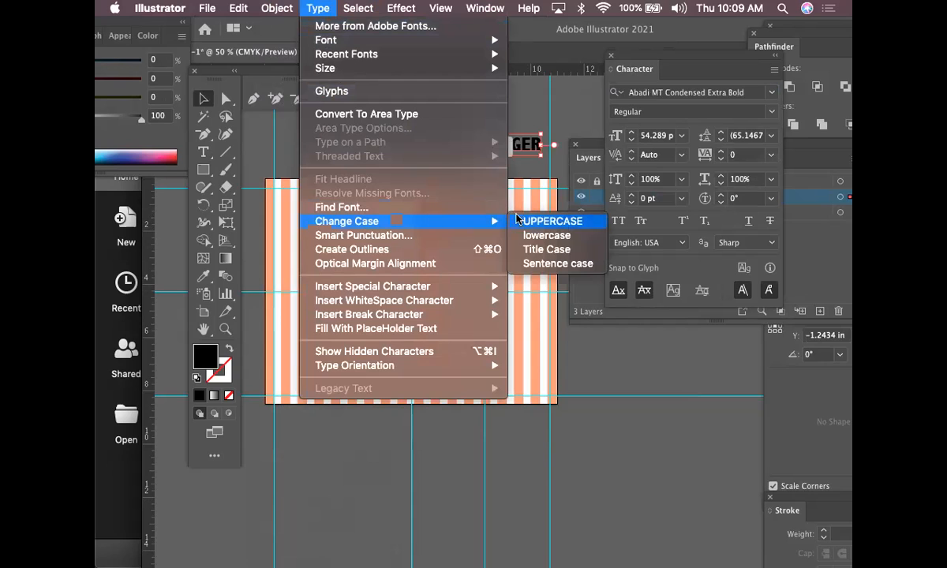
left_click(559, 100)
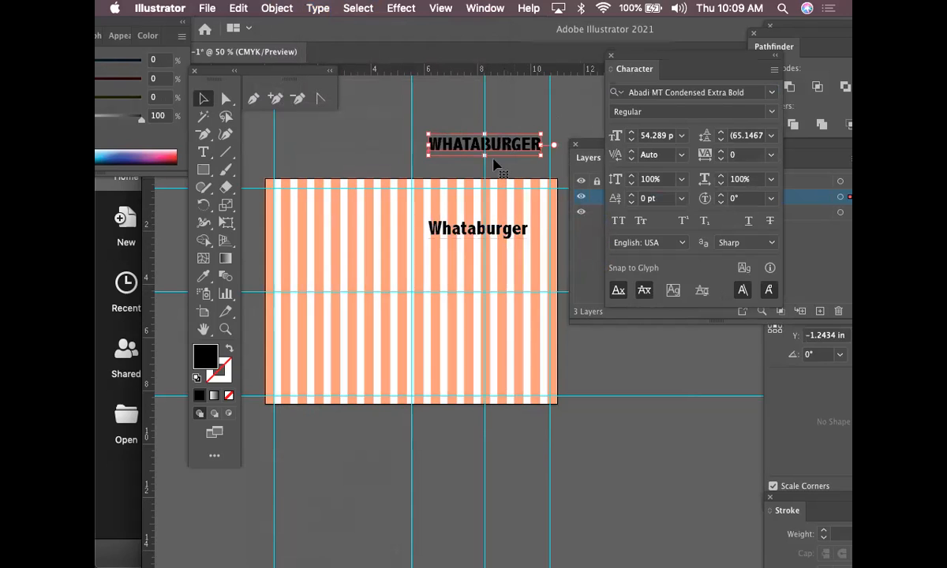
left_click_drag(487, 224, 437, 91)
Step: Try the uppercase heading on the right inner panel reworded as WHATABOOGER, and undo the rewording and the move
left_click_drag(467, 153, 466, 227)
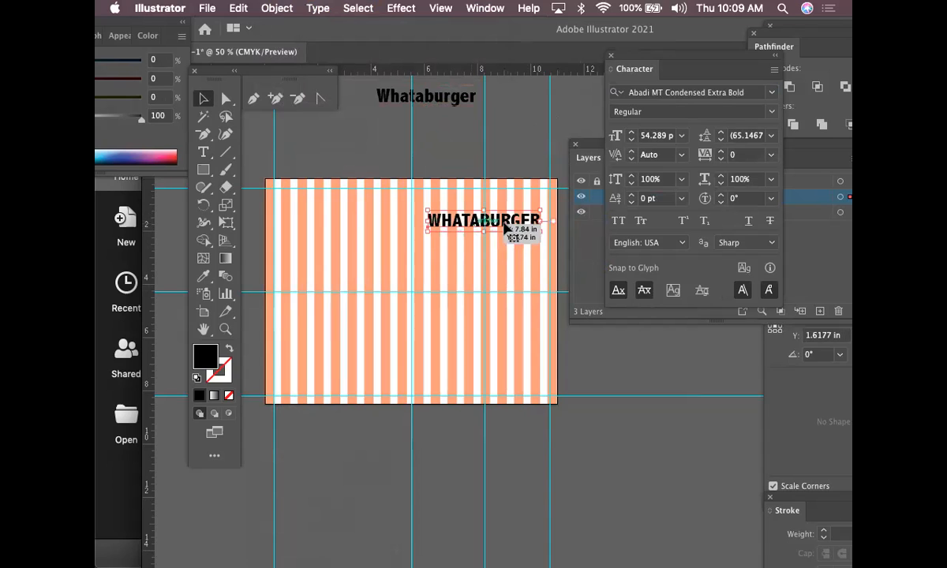
double_click(500, 220)
left_click_drag(498, 222, 491, 223)
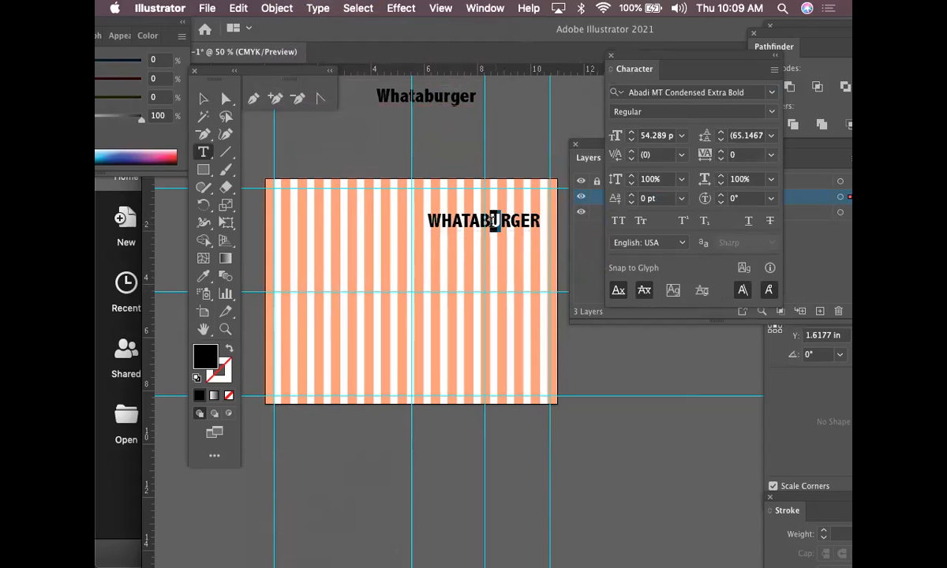
type("OO")
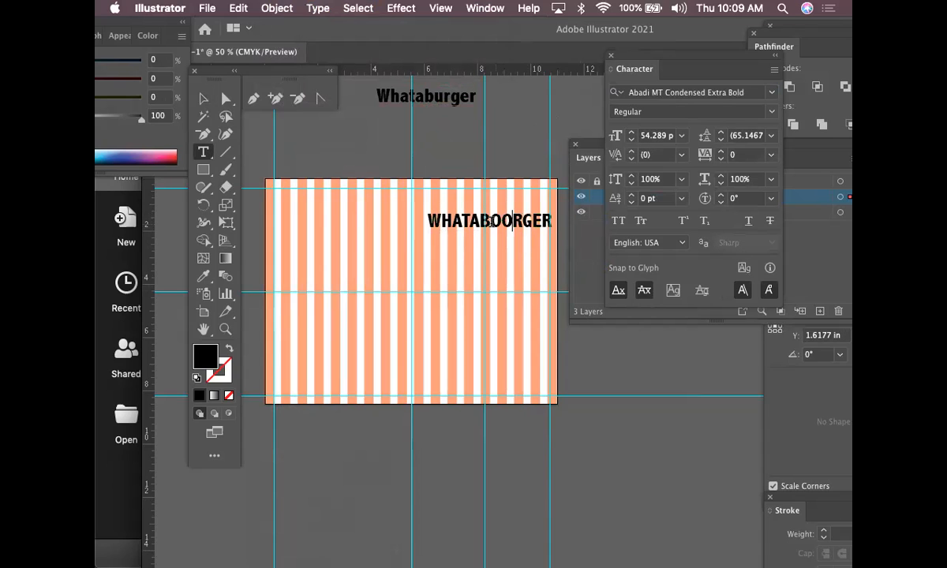
key("BackSpace")
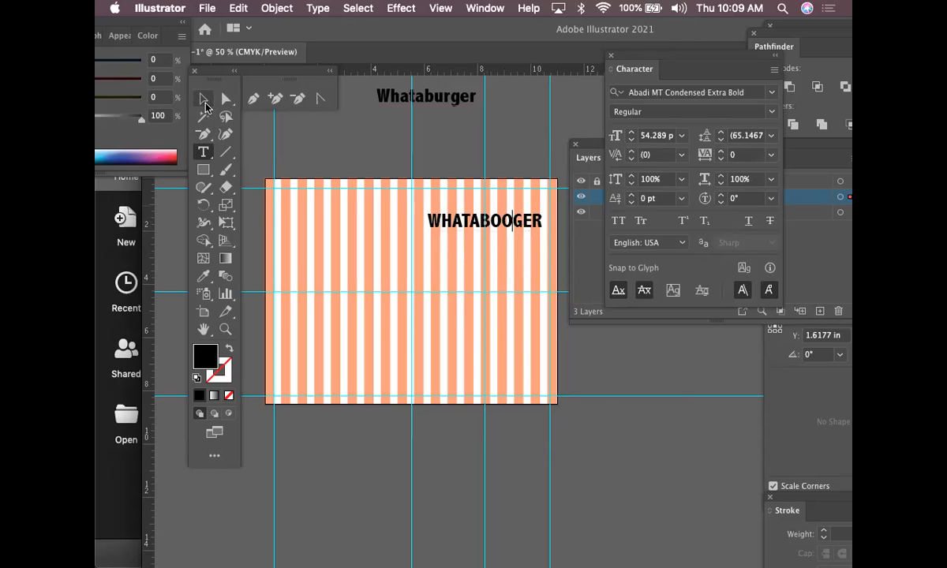
left_click(205, 103)
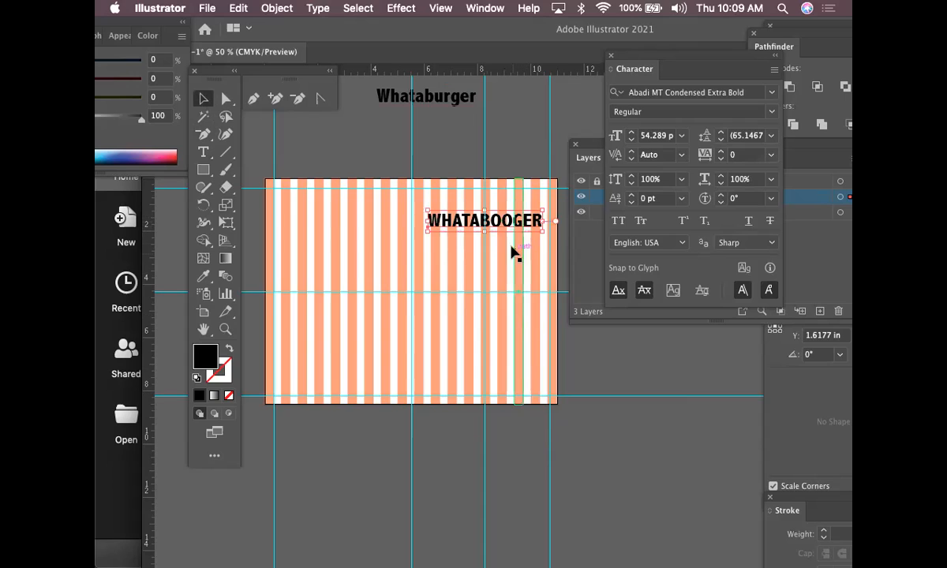
left_click(520, 283)
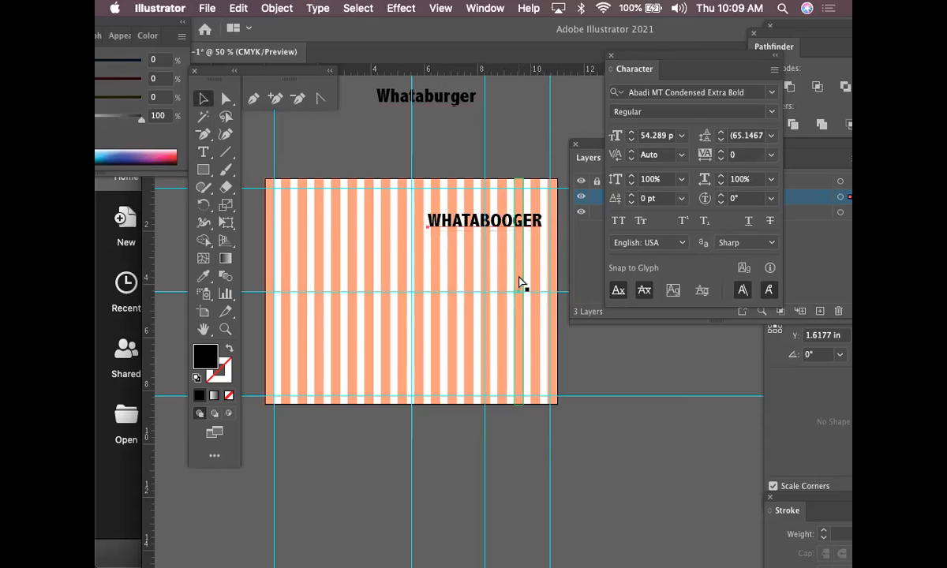
key("super+z")
key("super+z")
key("super+z")
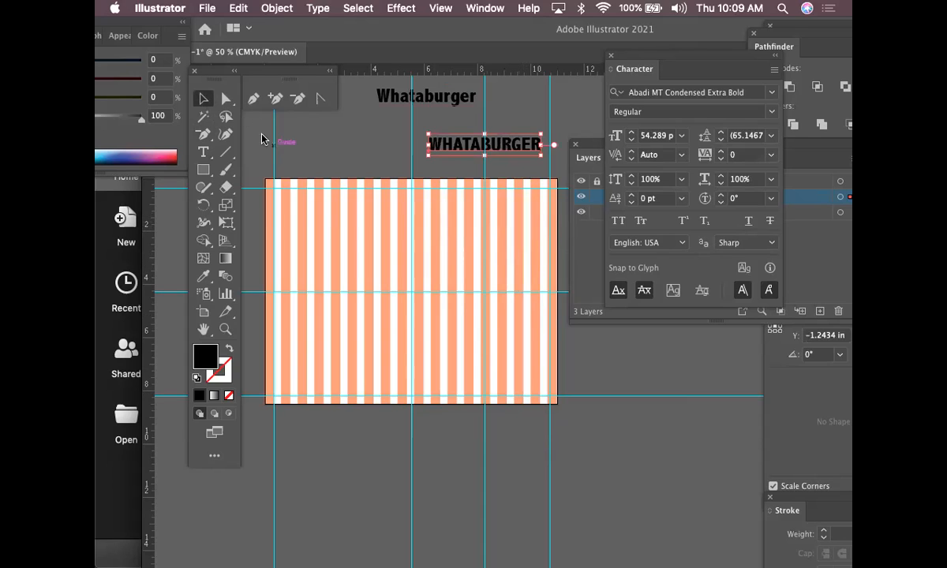
Step: Place the uppercase WHATABURGER heading in the upper part of the right inner panel, at Y about 2.08 in
left_click_drag(525, 148, 523, 236)
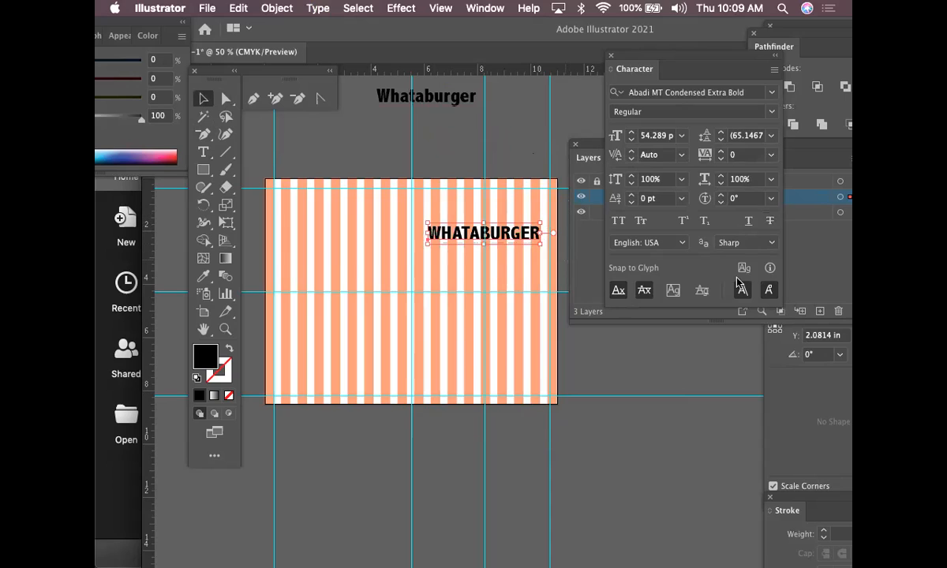
Step: Create a new layer named "right panel white box"
left_click(821, 274)
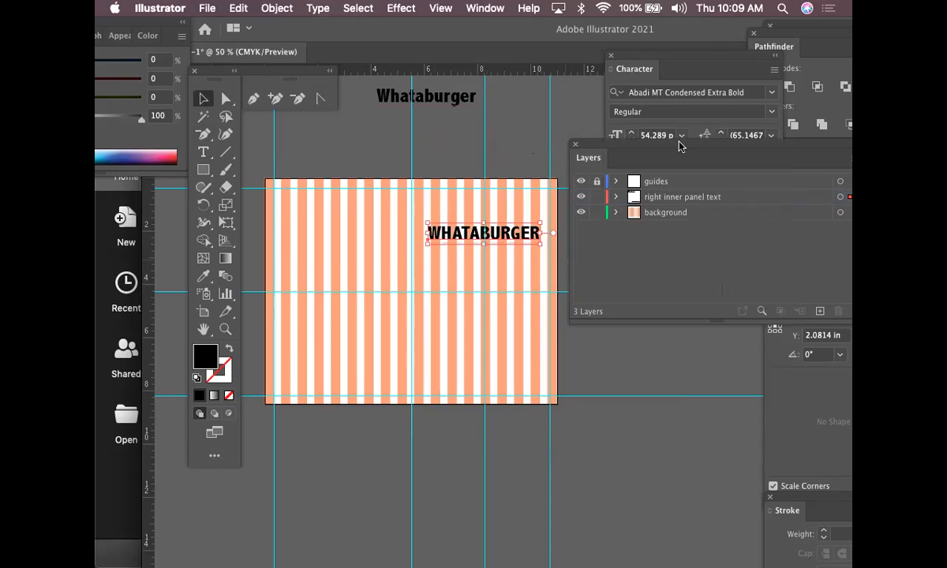
left_click_drag(679, 146, 541, 136)
left_click(718, 142)
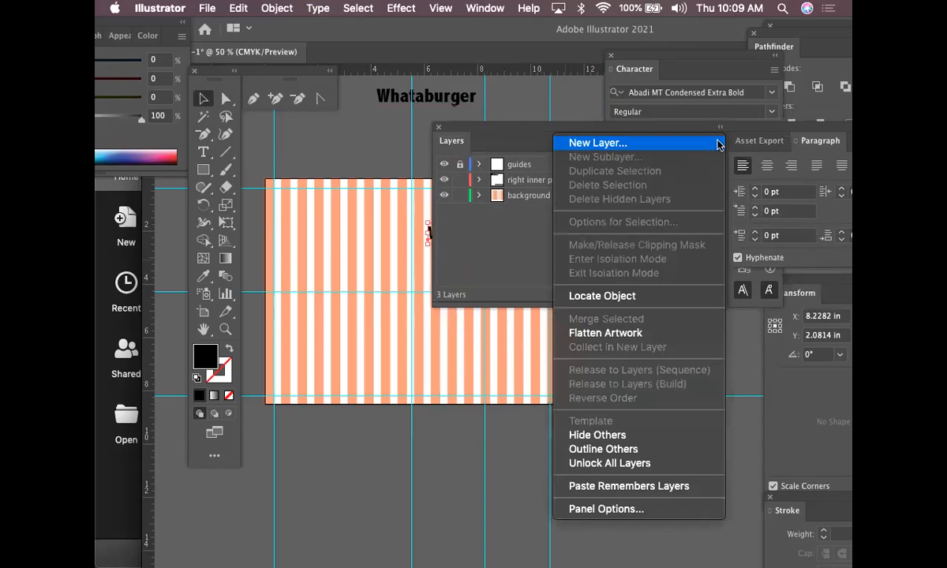
left_click(712, 146)
type("right panel white box")
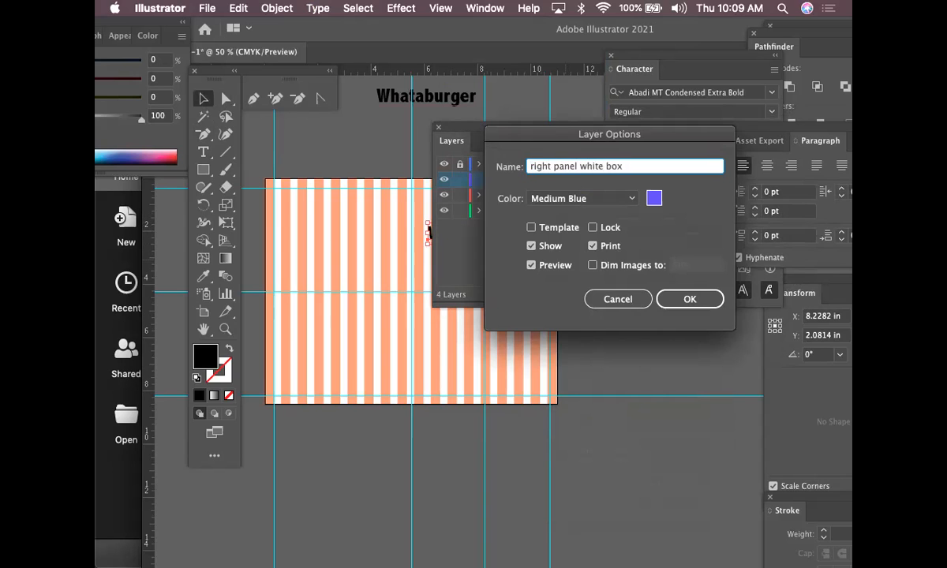
key("Return")
left_click_drag(550, 130, 674, 184)
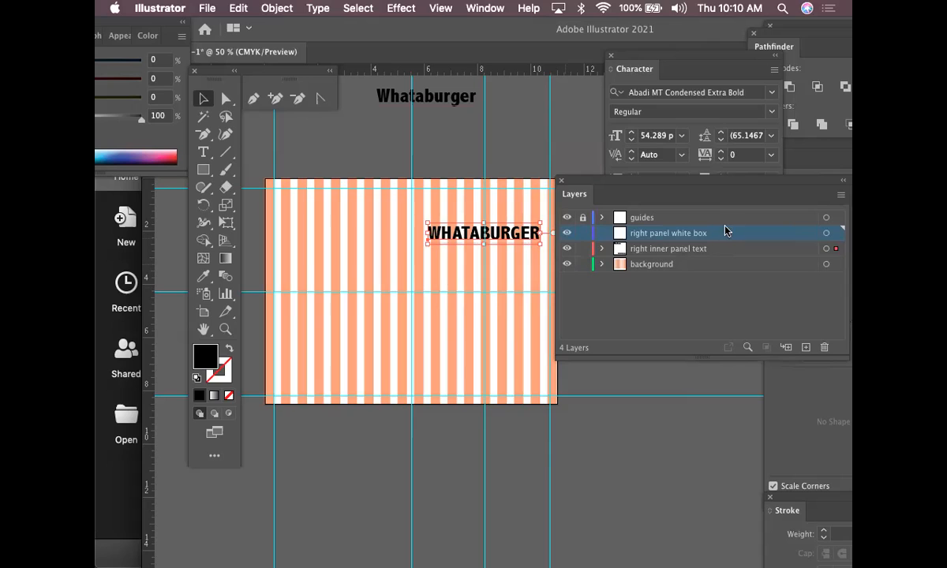
Step: Lock the background and right inner panel text layers, and stack the text layer above the white box layer
left_click(584, 264)
left_click(584, 249)
left_click_drag(677, 247, 715, 230)
left_click(672, 249)
Step: Start the Rectangle tool and set its fill to the near-white colour FCFBFA
left_click_drag(205, 173, 227, 169)
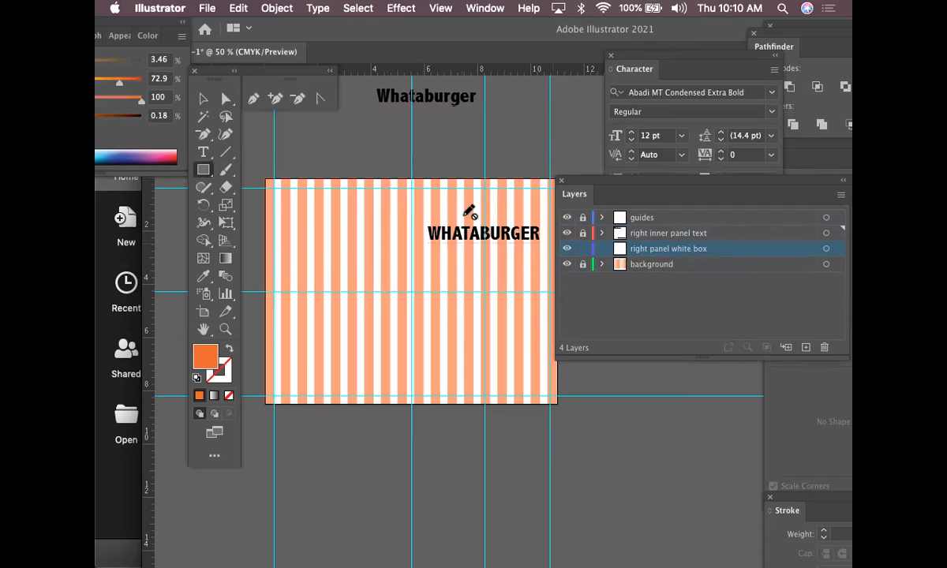
double_click(202, 362)
left_click(292, 172)
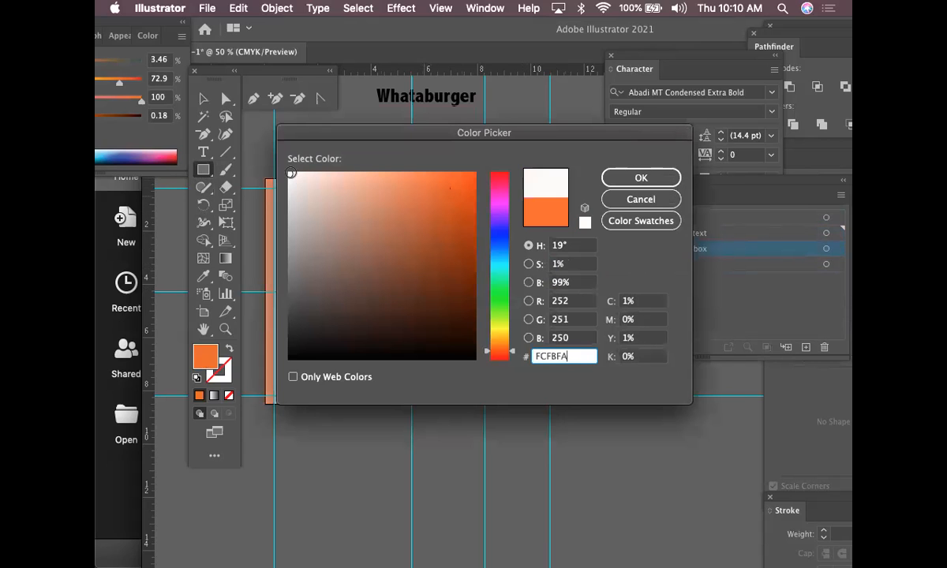
left_click(641, 177)
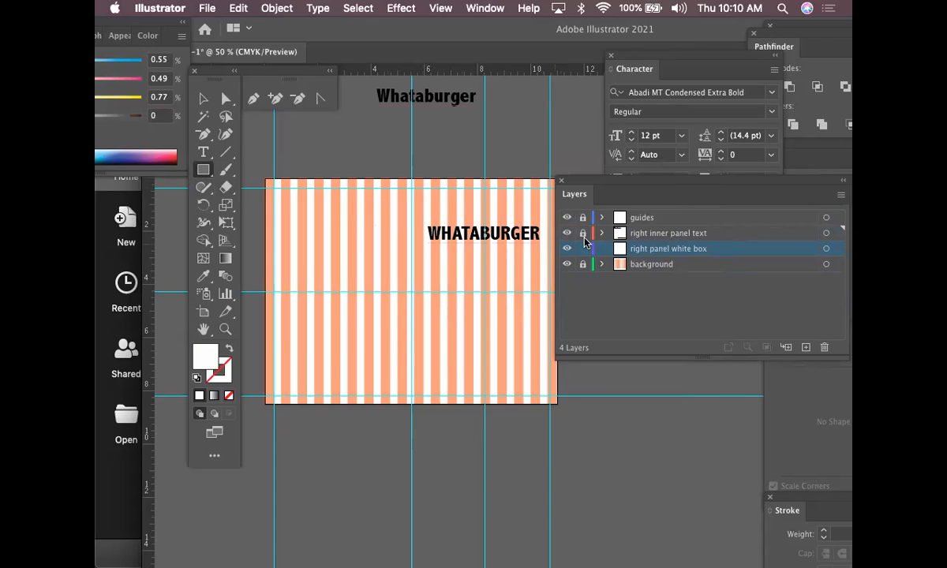
Step: With the layers unlocked, draw a rectangle about 4.52 in wide inside the right inner panel and put it on the right panel white box layer
key("v")
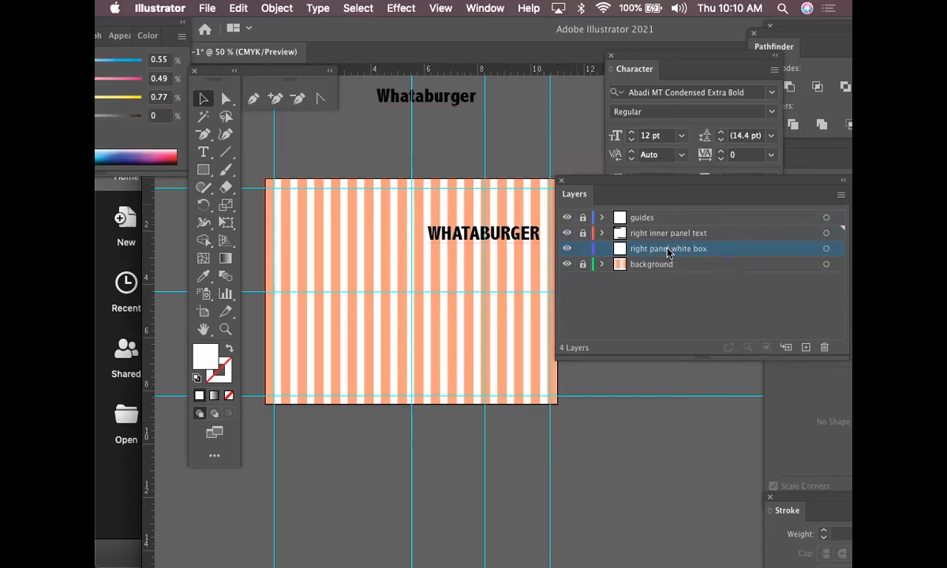
left_click(583, 263)
left_click(202, 171)
left_click(247, 170)
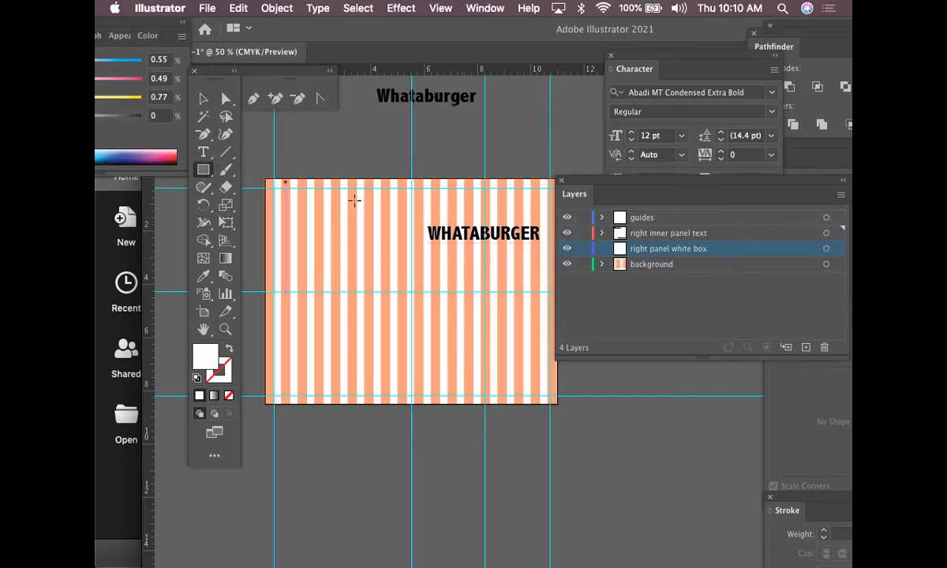
mouse_move(424, 201)
left_mouse_down()
mouse_move(527, 383)
mouse_move(545, 387)
left_mouse_up()
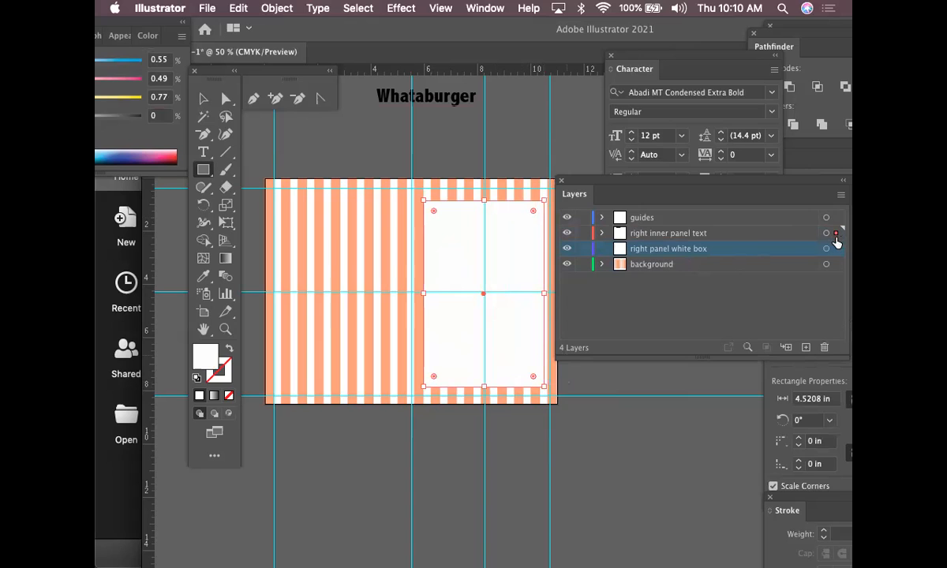
left_click_drag(836, 242, 837, 248)
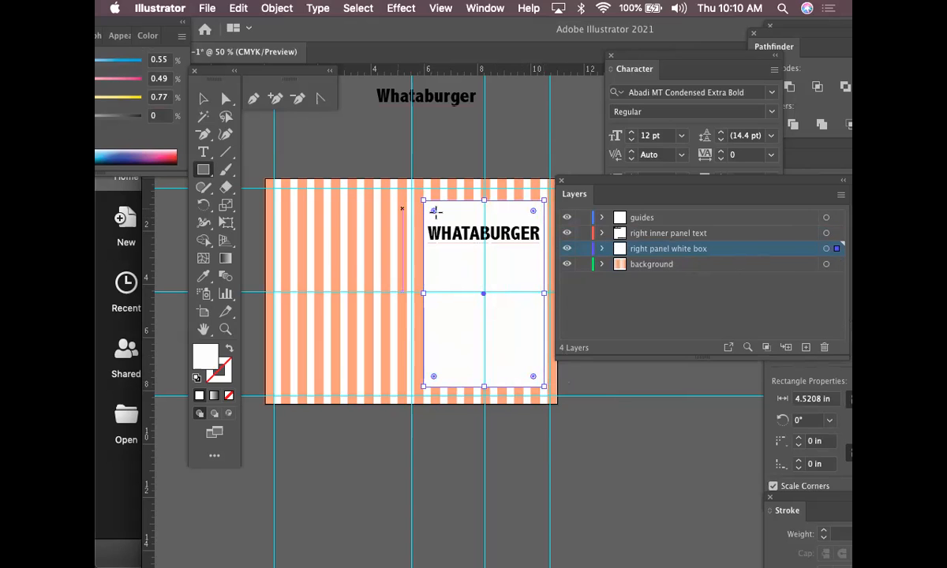
Step: Round the corners of the white box to a radius of about 0.218 in
key("super+plus")
key("super+plus")
key("super+plus")
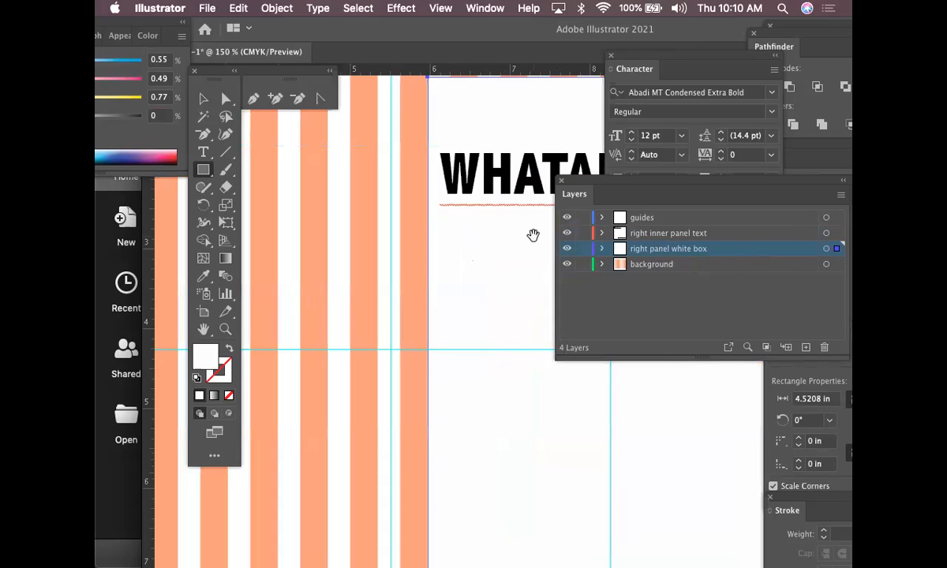
left_click_drag(534, 235, 462, 363)
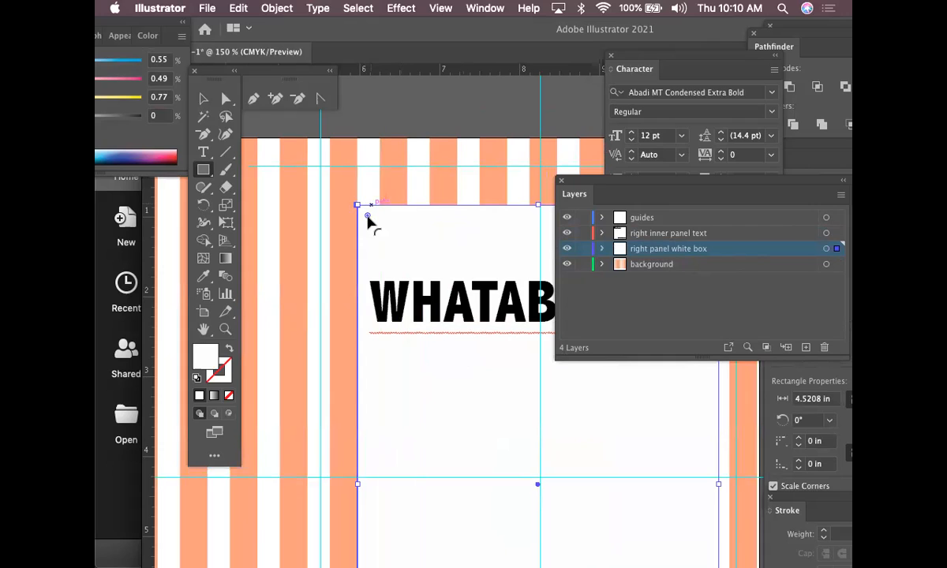
left_click_drag(368, 221, 417, 189)
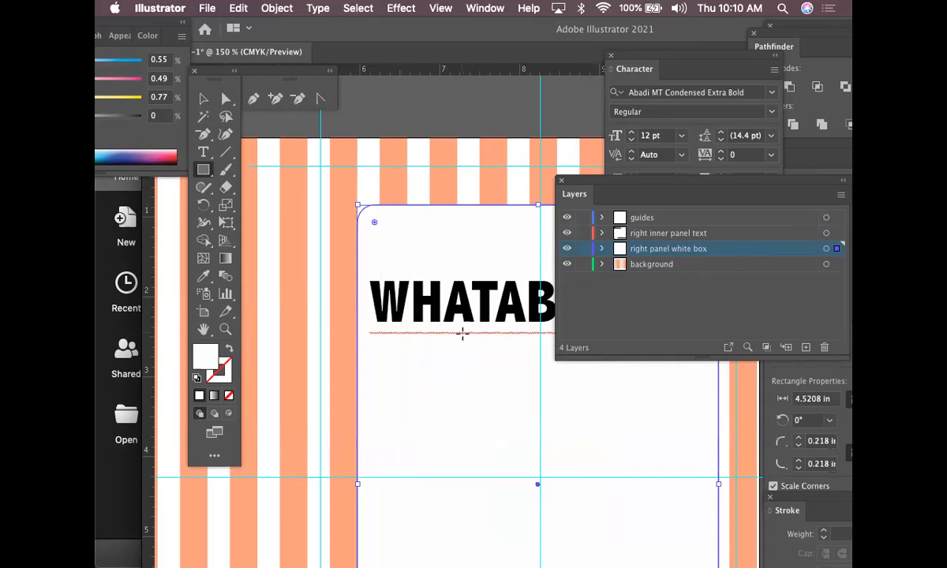
Step: Lower the opacity of the rounded white box behind the heading to 45%
key("super+minus")
key("super+minus")
key("super+minus")
left_click_drag(462, 332, 322, 317)
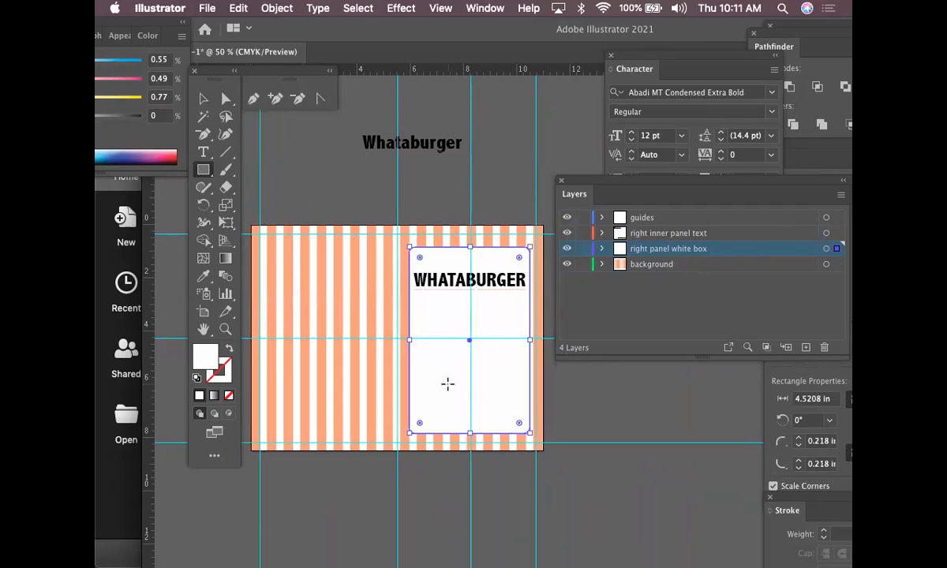
left_click_drag(470, 383, 444, 330)
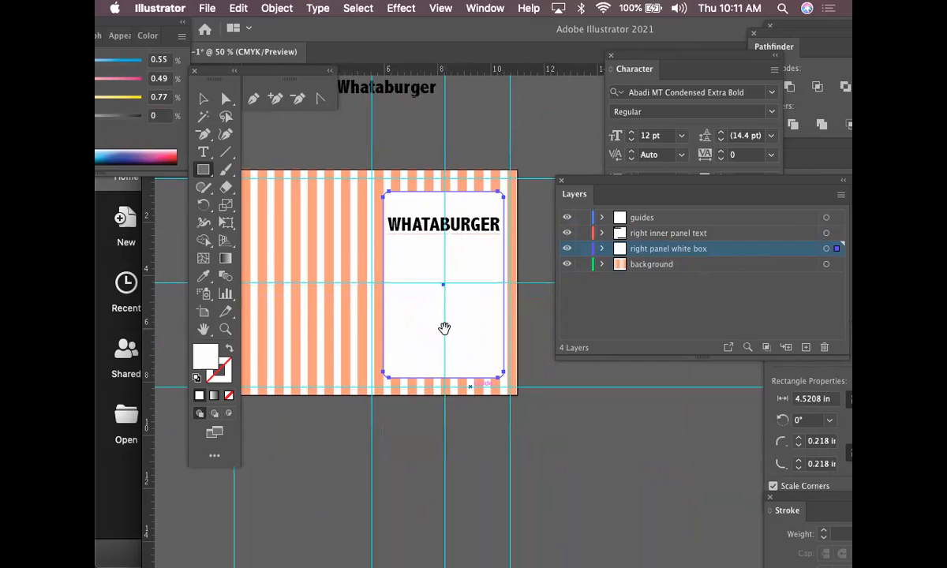
left_click(225, 330)
left_click_drag(399, 205, 636, 229)
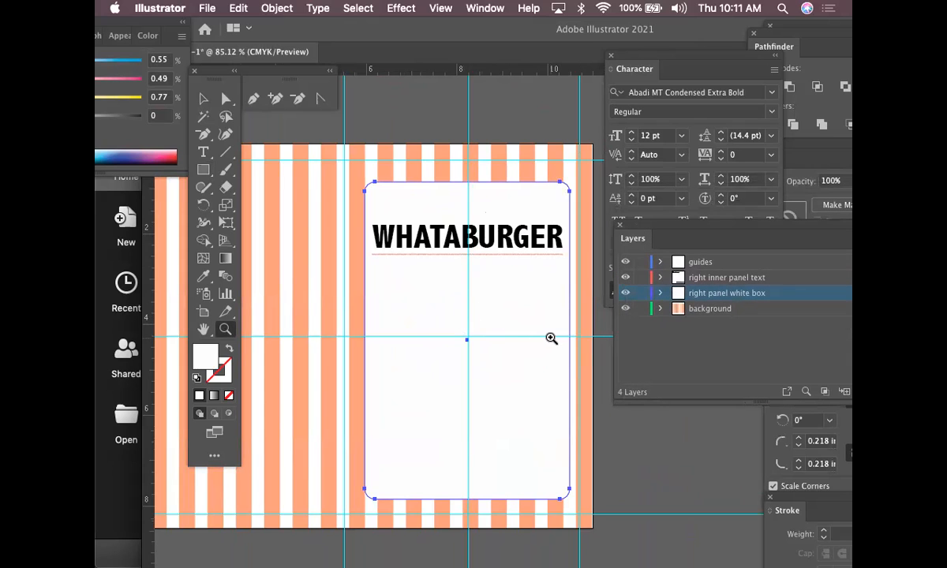
left_click_drag(719, 233, 775, 446)
left_click_drag(851, 157, 694, 153)
left_click(813, 181)
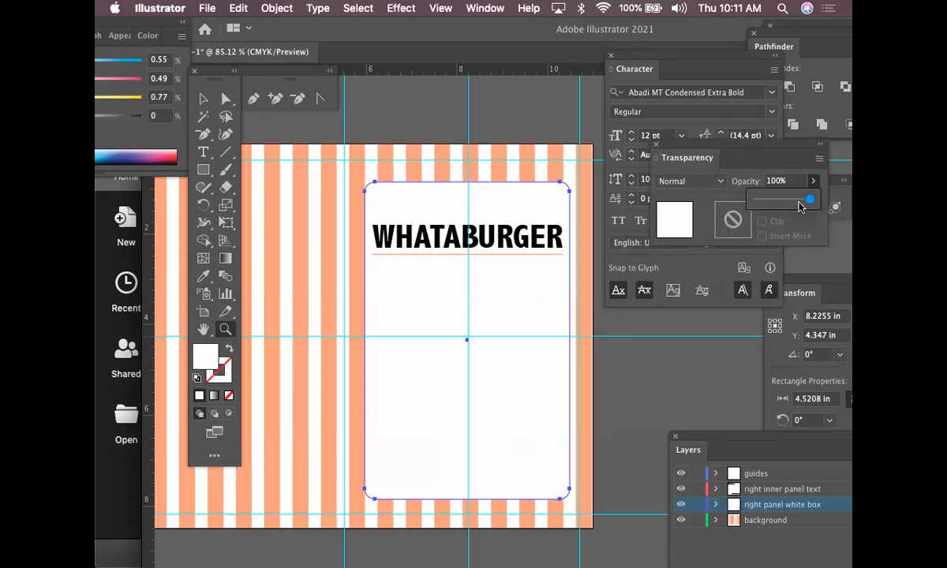
left_click(799, 207)
left_click(813, 182)
left_click_drag(810, 202, 781, 202)
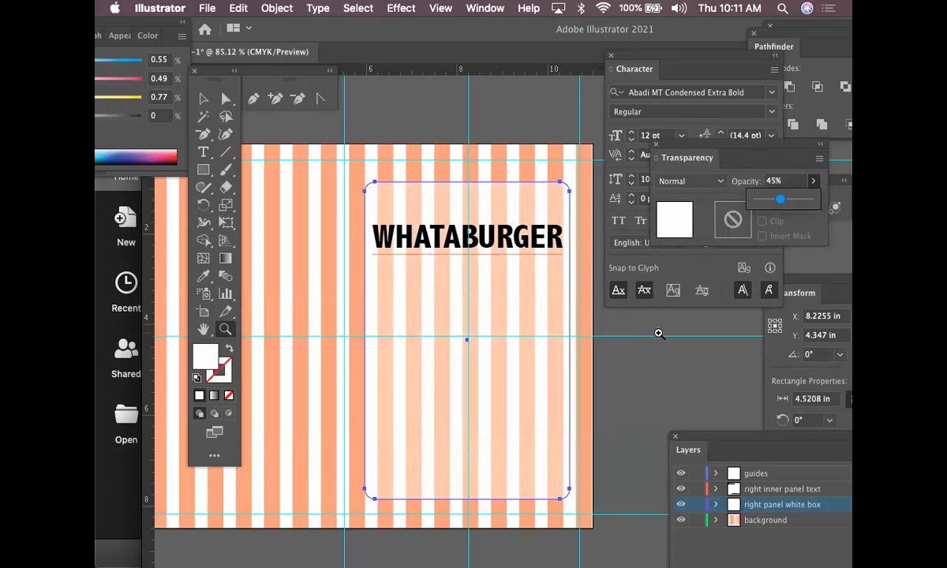
Step: Lower the opacity of the rounded white box behind the heading to 25%
key("super+minus")
left_click_drag(530, 357, 352, 307)
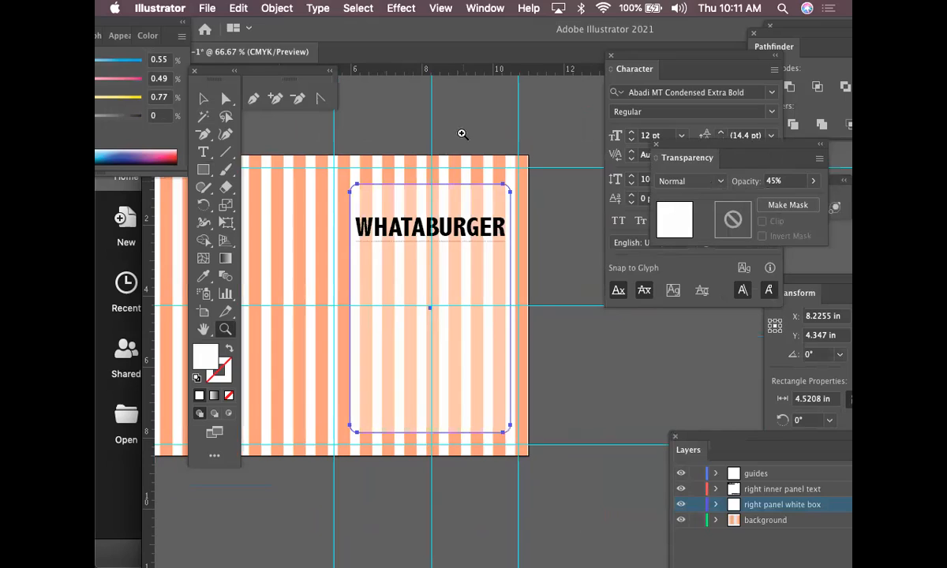
left_click(814, 182)
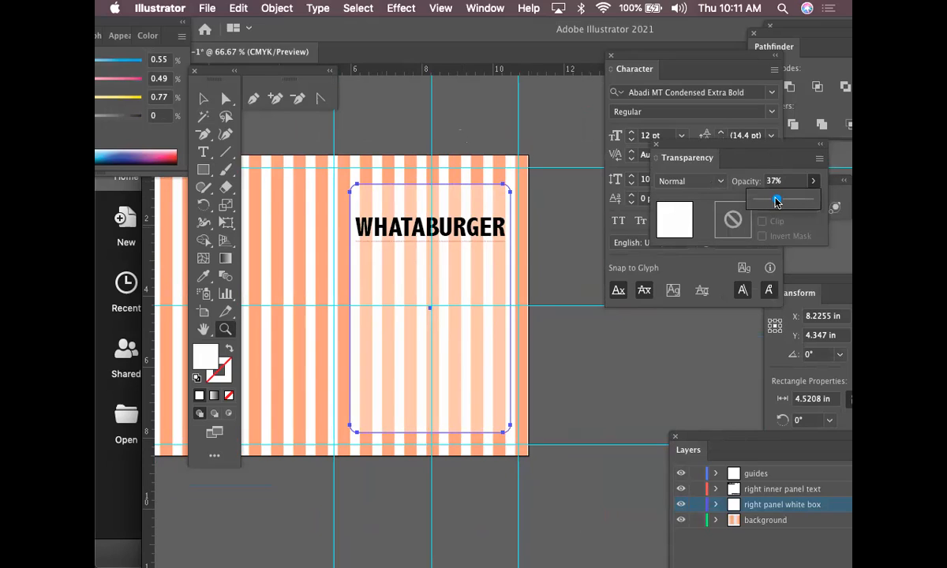
left_click_drag(775, 202, 772, 206)
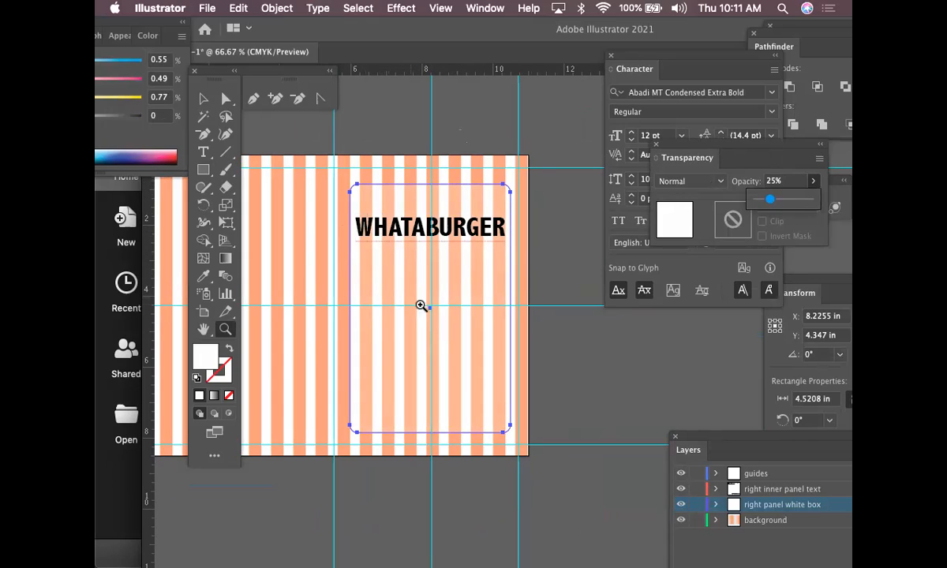
Step: Move the rounded white box horizontally off the artboard to X 14.6838 in, beside the right panel
left_click(203, 99)
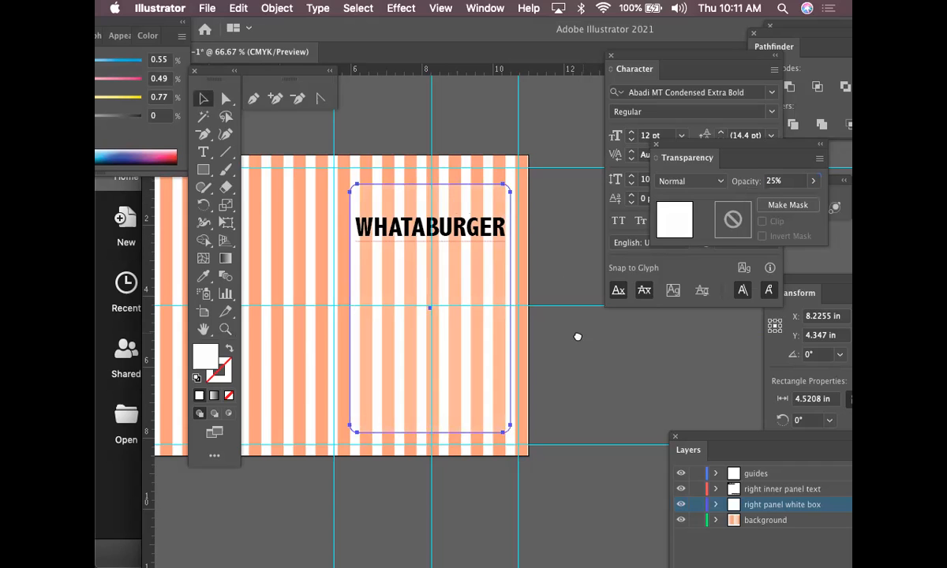
scroll(297, 303, "right", 5)
left_click_drag(298, 303, 527, 323)
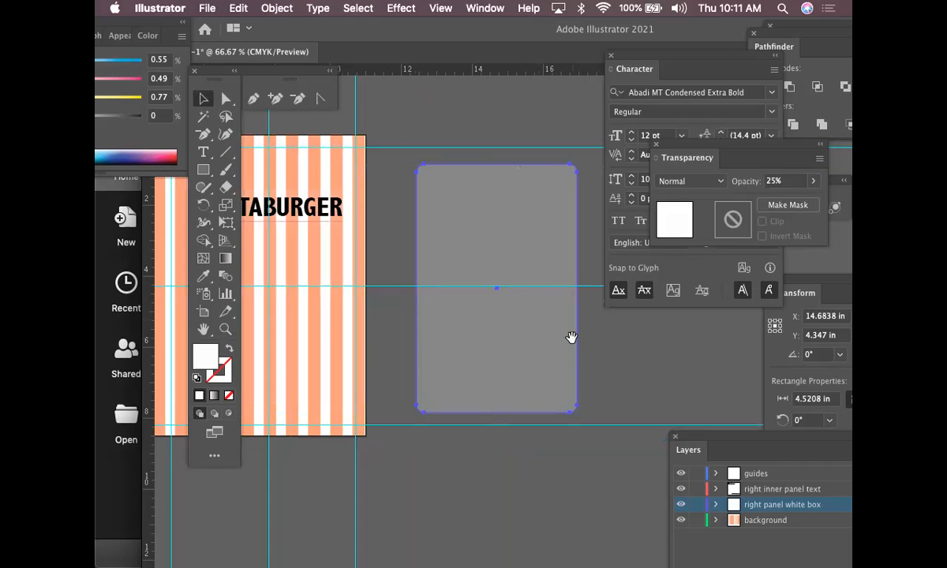
scroll(570, 334, "right", 3)
scroll(507, 333, "right", 1)
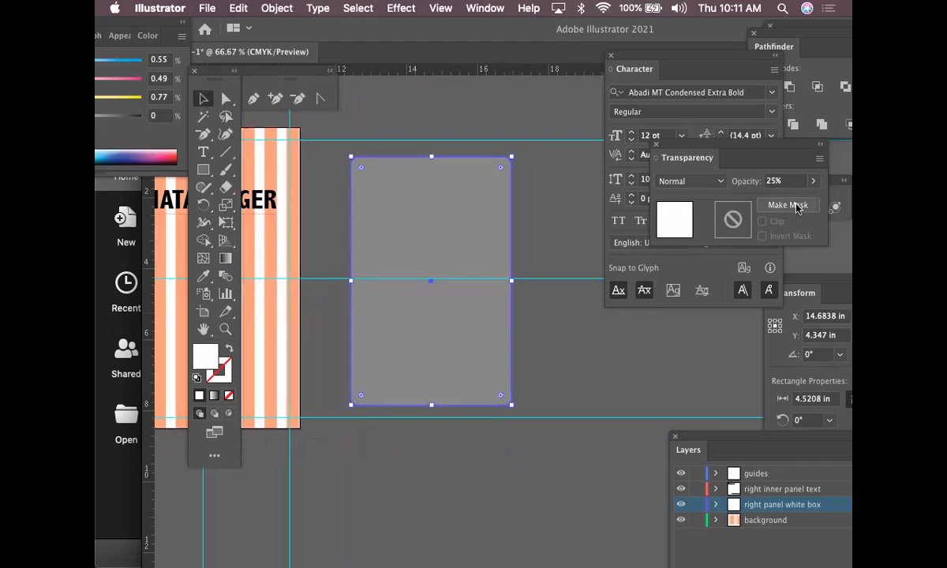
Step: Duplicate the rounded box horizontally to X 20.1004 in and raise the copy's opacity to 100%
left_click_drag(434, 278, 511, 255)
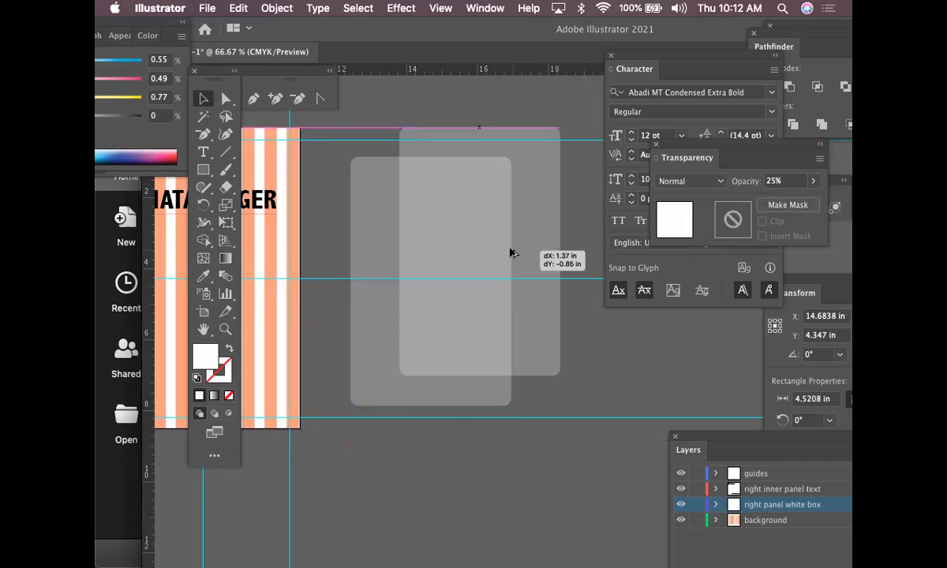
left_click_drag(511, 252, 626, 290)
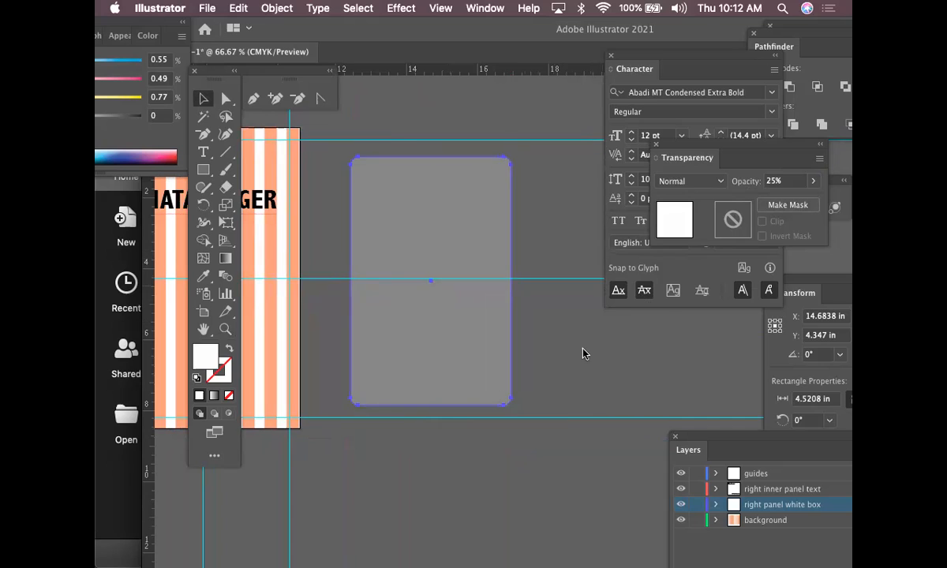
scroll(568, 353, "right", 2)
left_click_drag(400, 306, 588, 308)
scroll(510, 309, "right", 6)
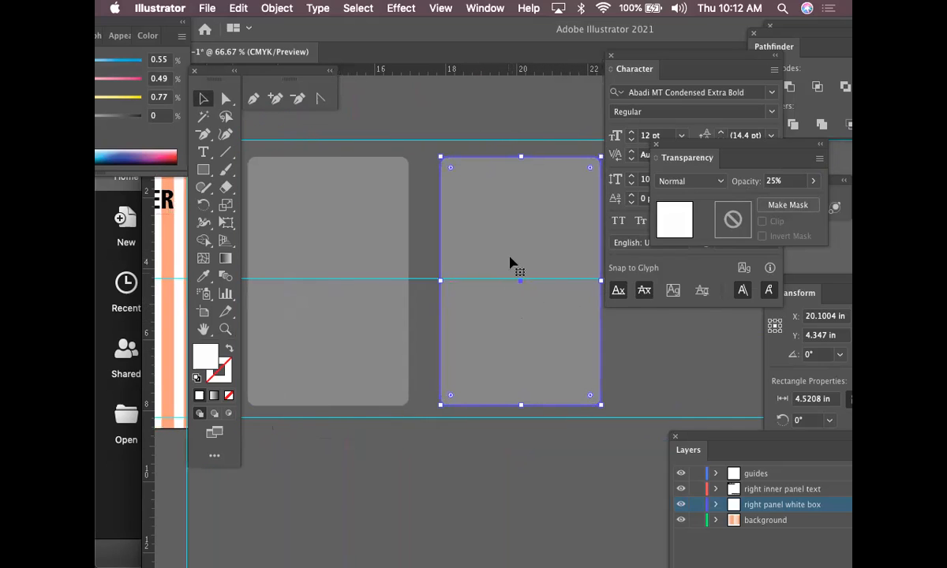
left_click(813, 181)
left_click_drag(769, 199, 848, 210)
Step: Save the document in Downloads as sample_card_setup_an.ai, in Illustrator 2020 format with the default options
key("super+s")
type("c.ai")
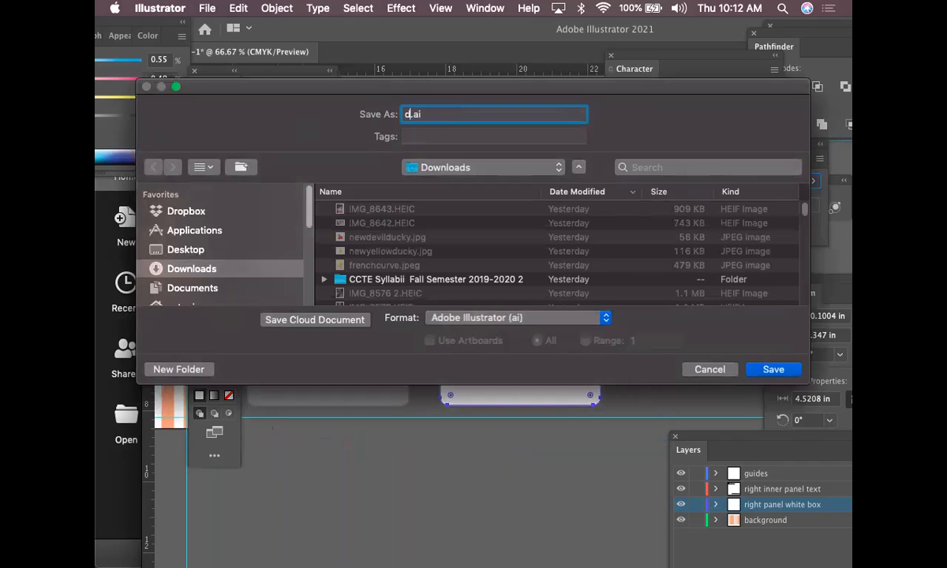
type("ample_card_setup_an")
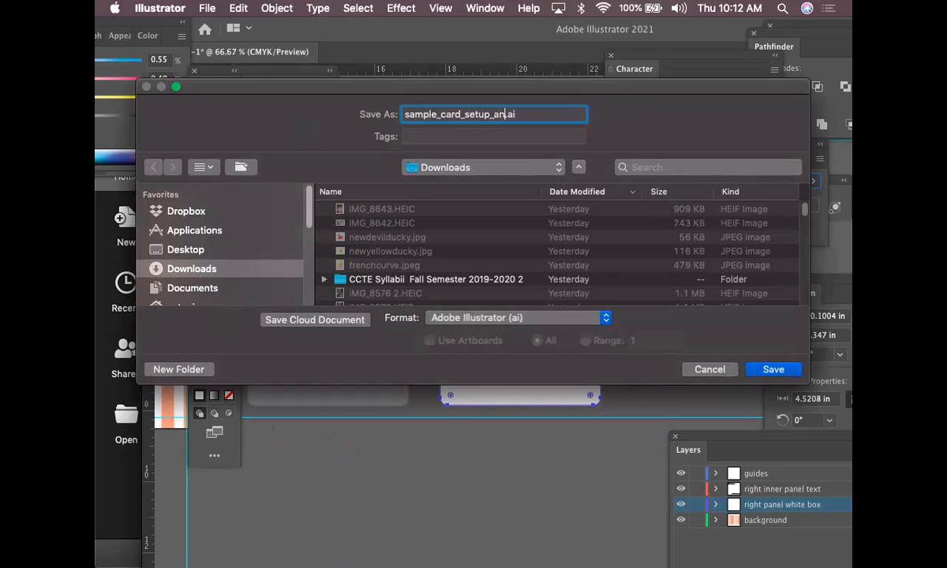
key("Return")
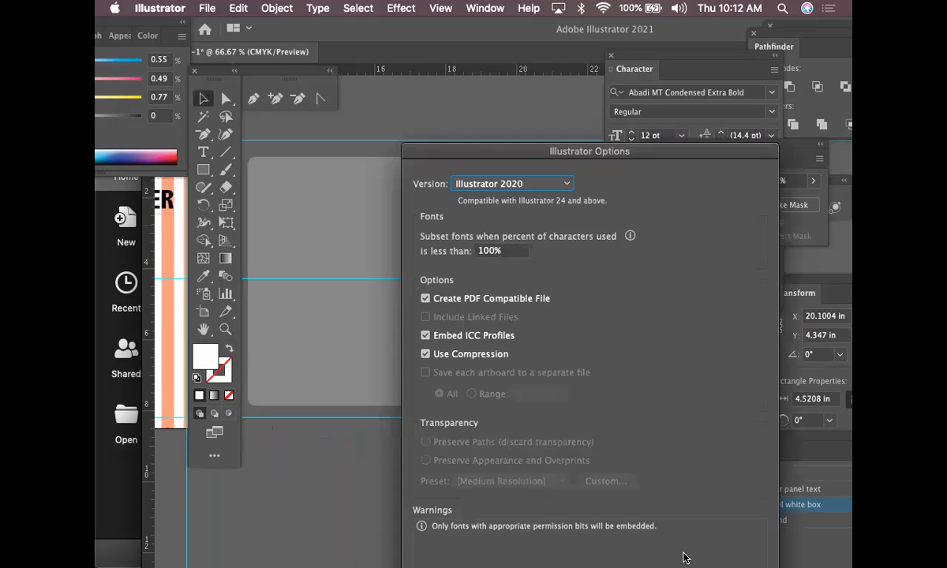
left_click_drag(606, 155, 581, 35)
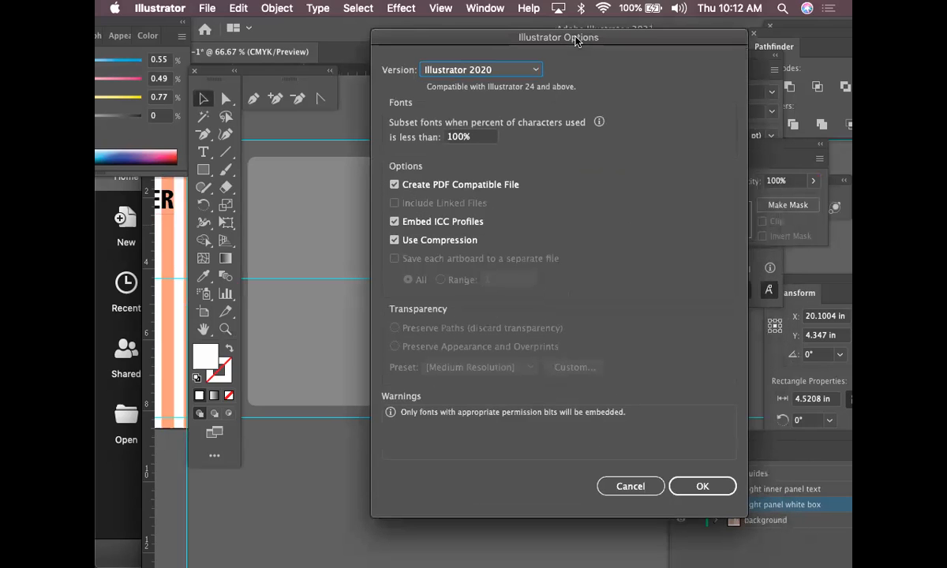
left_click(699, 486)
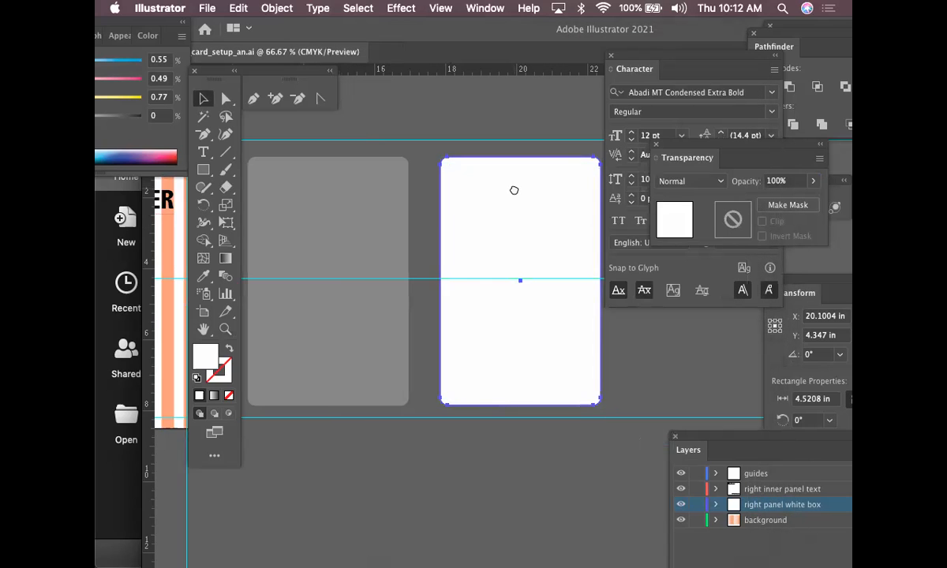
Step: Apply a Gaussian Blur to the opaque white copy with a moderate radius that softens only its edges
left_click_drag(514, 191, 431, 196)
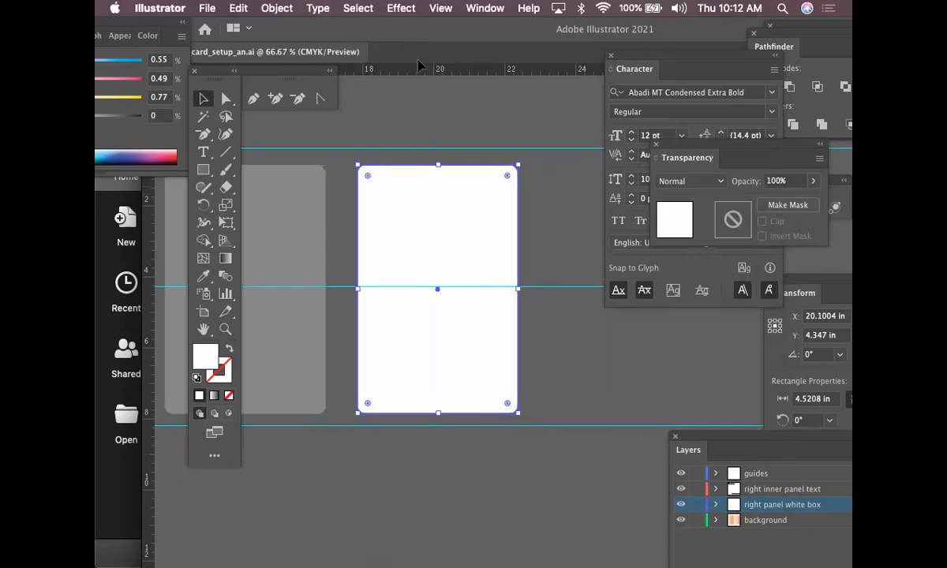
left_click(401, 8)
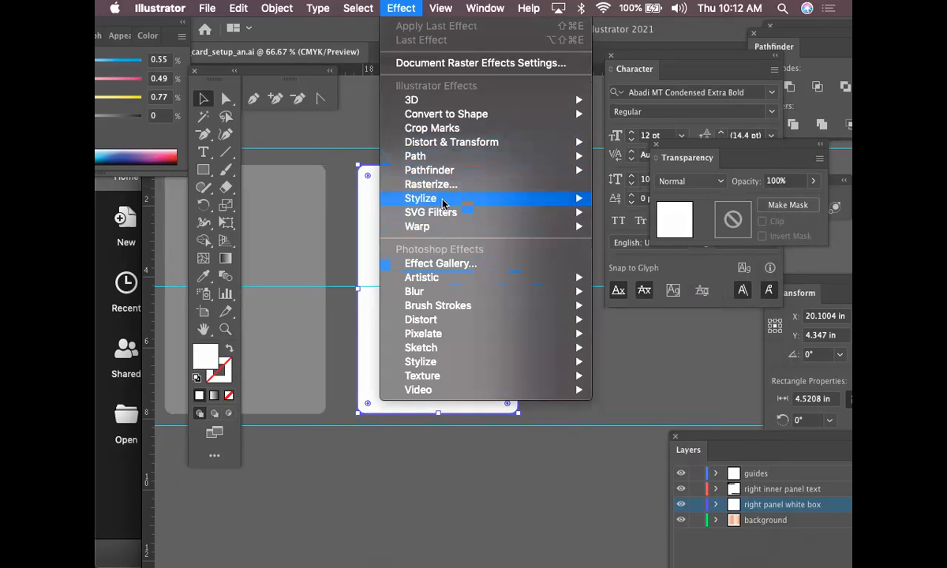
mouse_move(441, 202)
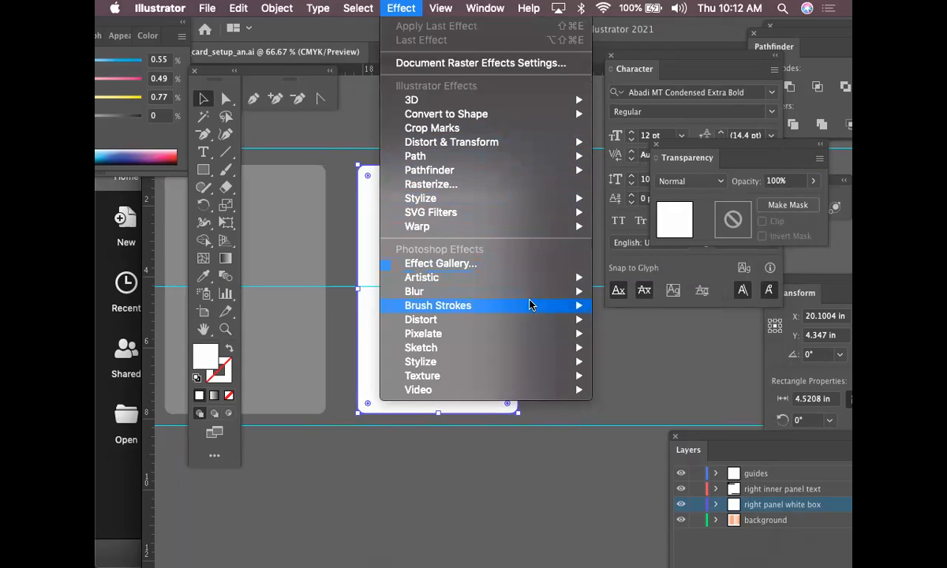
mouse_move(535, 291)
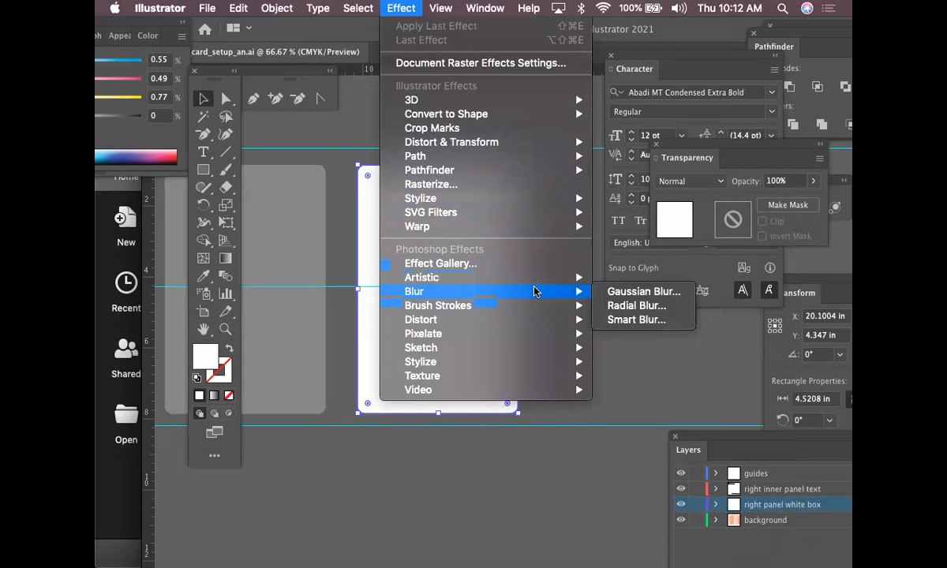
left_click(638, 292)
left_click_drag(677, 317, 704, 318)
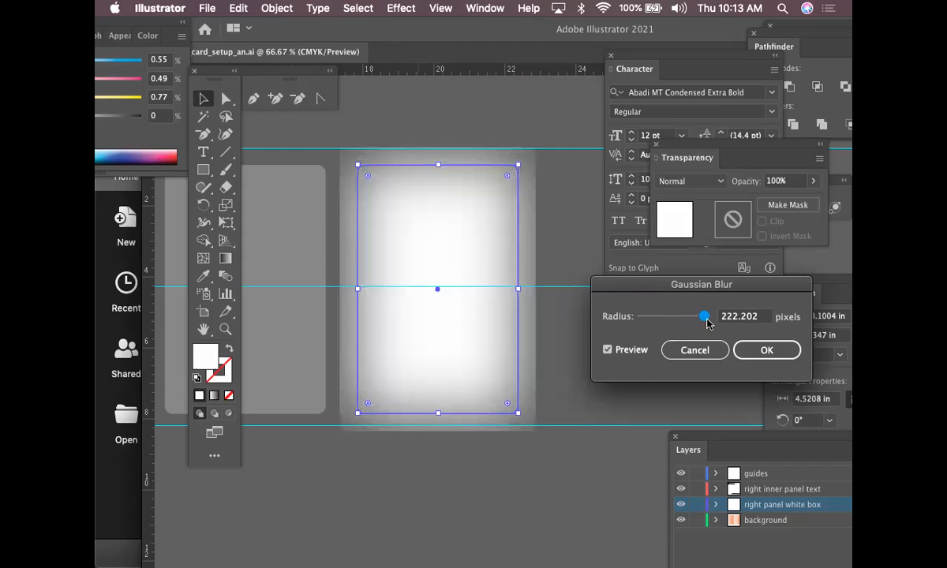
left_click_drag(706, 321, 689, 320)
left_click(766, 350)
Step: Shift the blurred box slightly up to Y 4.0762 in and lower its opacity to 48%
left_click(566, 258)
mouse_move(478, 270)
left_mouse_down()
mouse_move(489, 268)
mouse_move(469, 262)
left_mouse_up()
left_click(555, 279)
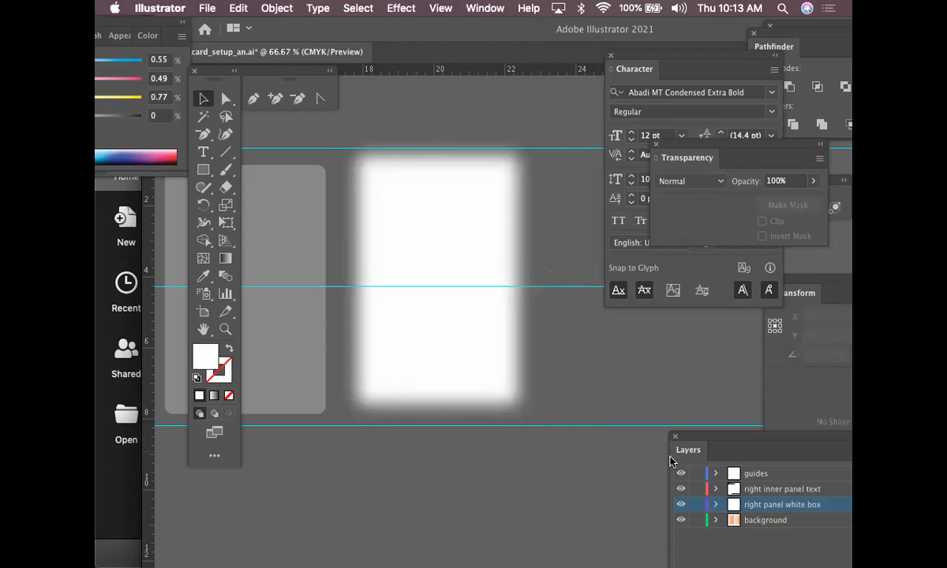
left_click(490, 326)
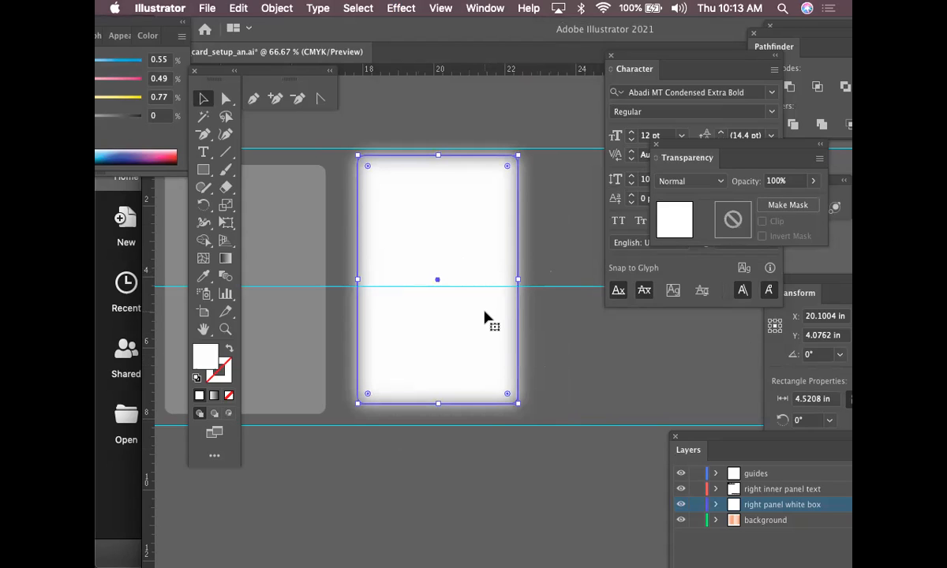
left_click(813, 181)
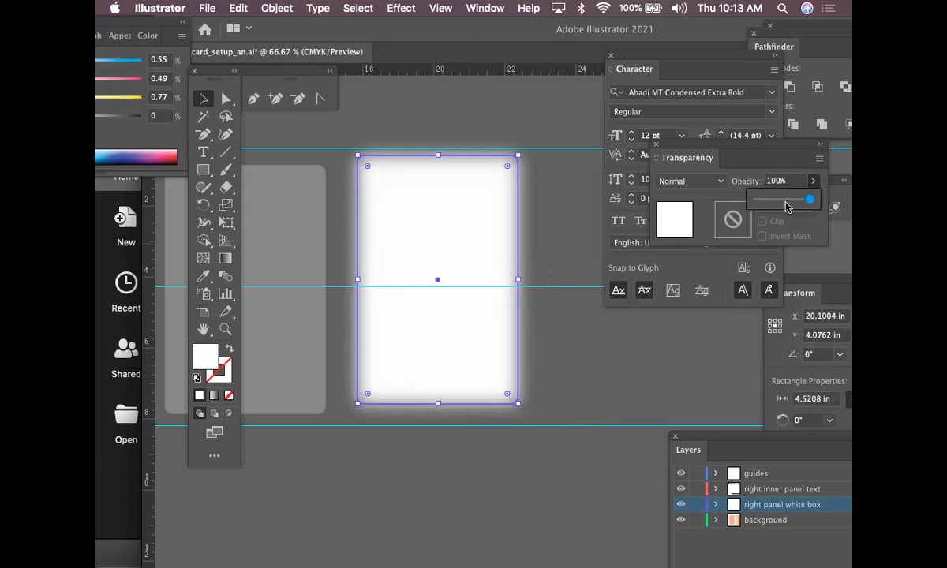
left_click(787, 202)
left_click_drag(787, 206, 780, 206)
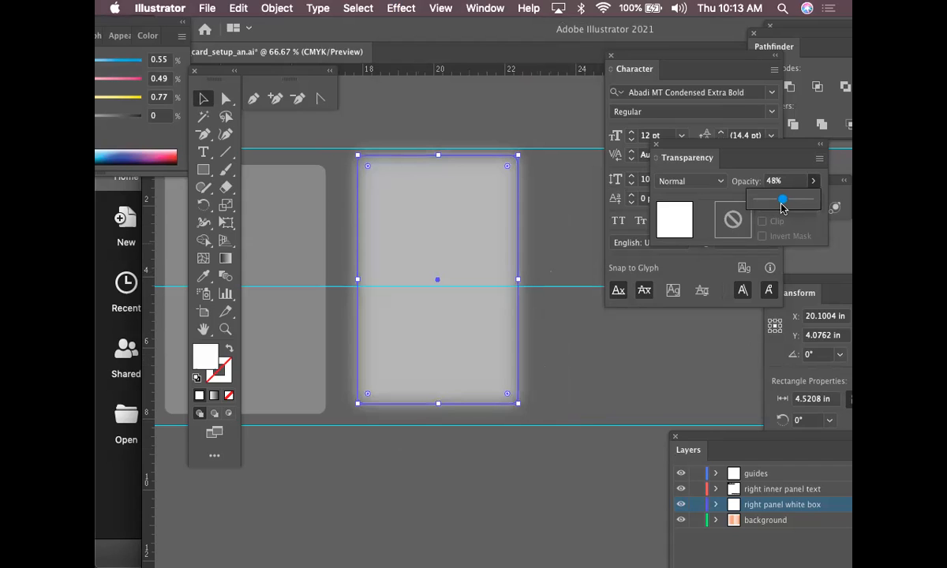
left_click(639, 351)
Step: Move the blurred box behind the WHATABURGER heading, centred at X 8.2535 in and Y 4.25 in
scroll(604, 360, "down", 1)
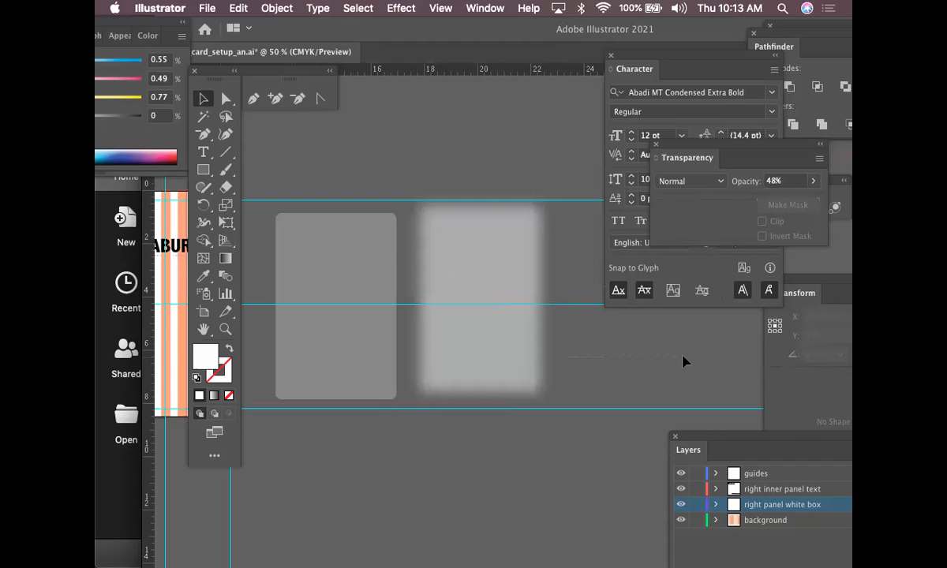
left_click_drag(503, 351, 564, 341)
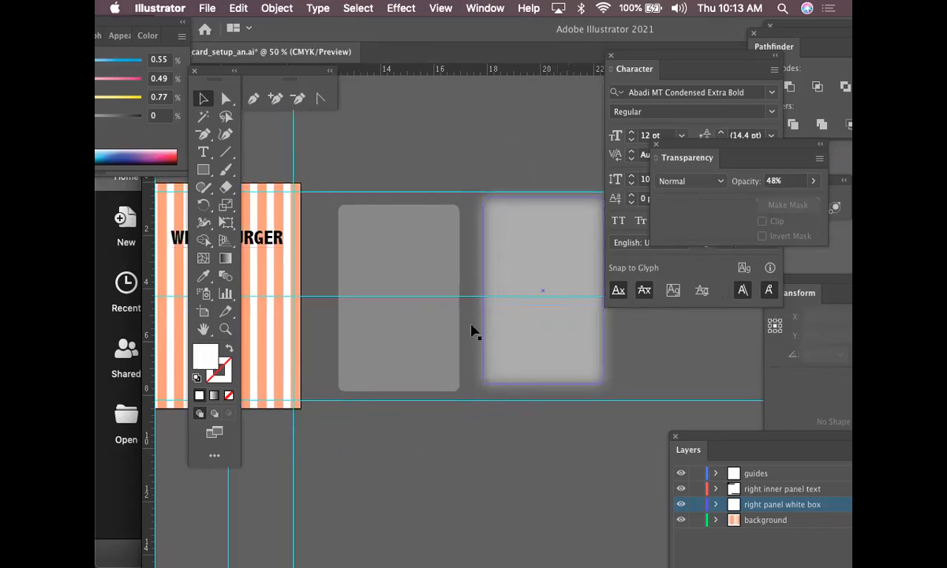
left_click_drag(623, 363, 308, 361)
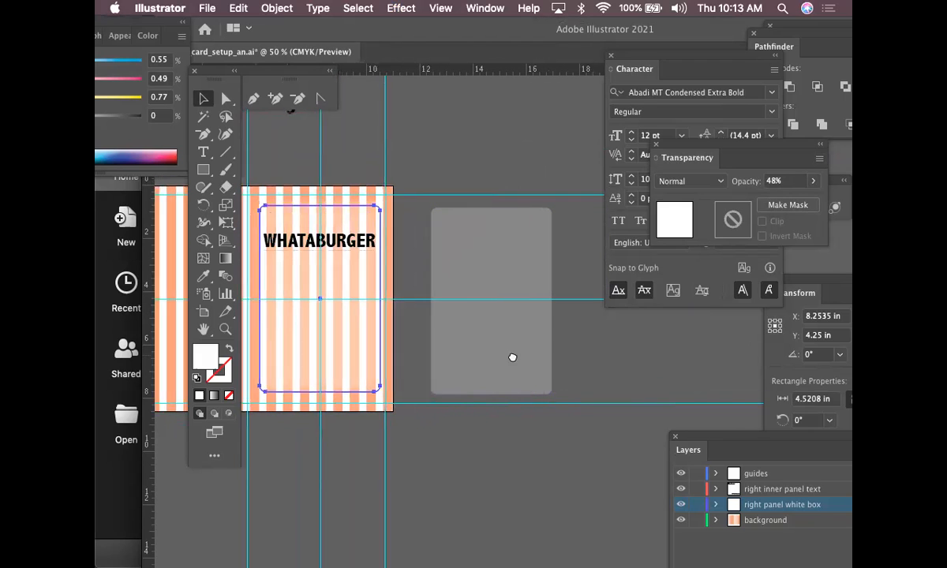
key("super+equal")
key("super+equal")
left_click_drag(549, 350, 419, 343)
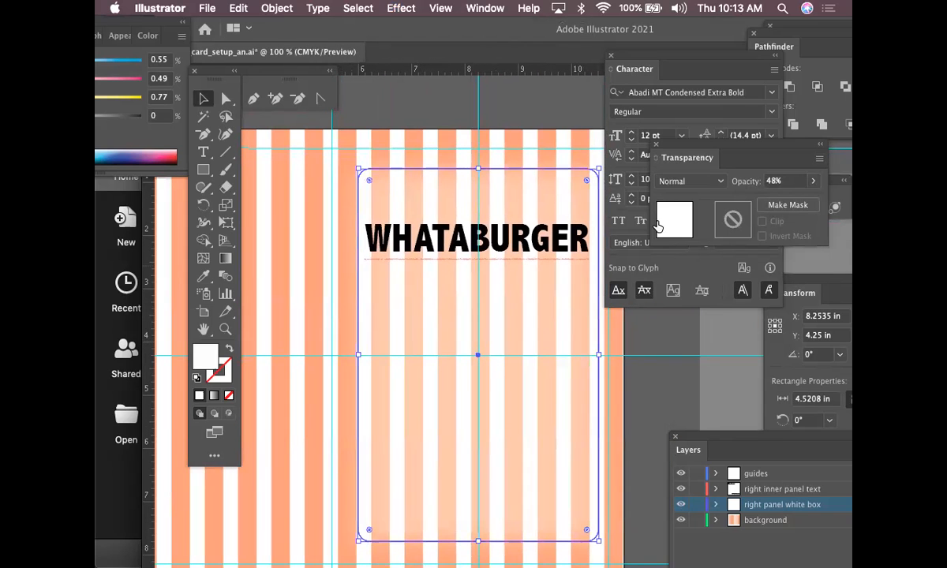
Step: Raise the opacity of the orange background stripes to 78%, then deselect them
left_click(577, 142)
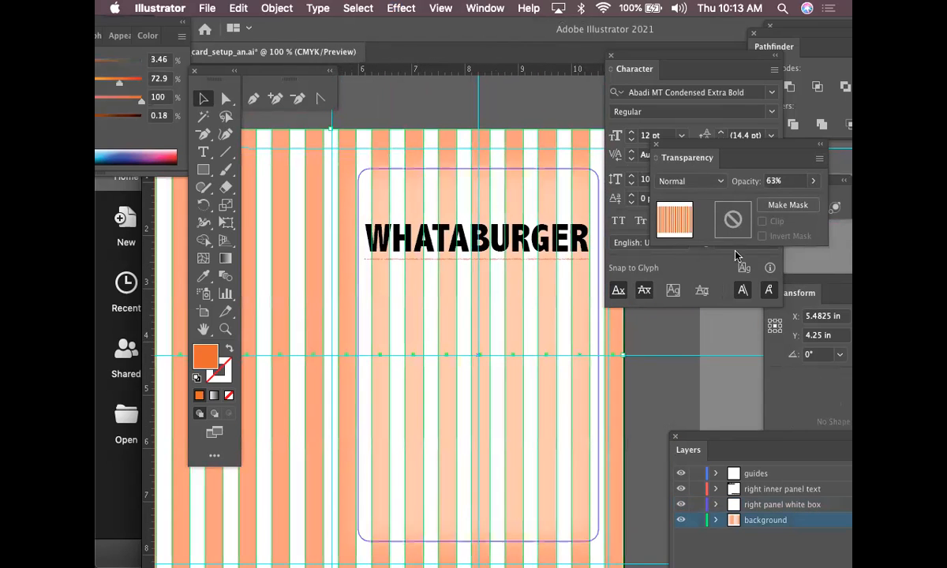
left_click(813, 181)
left_click_drag(792, 202, 799, 204)
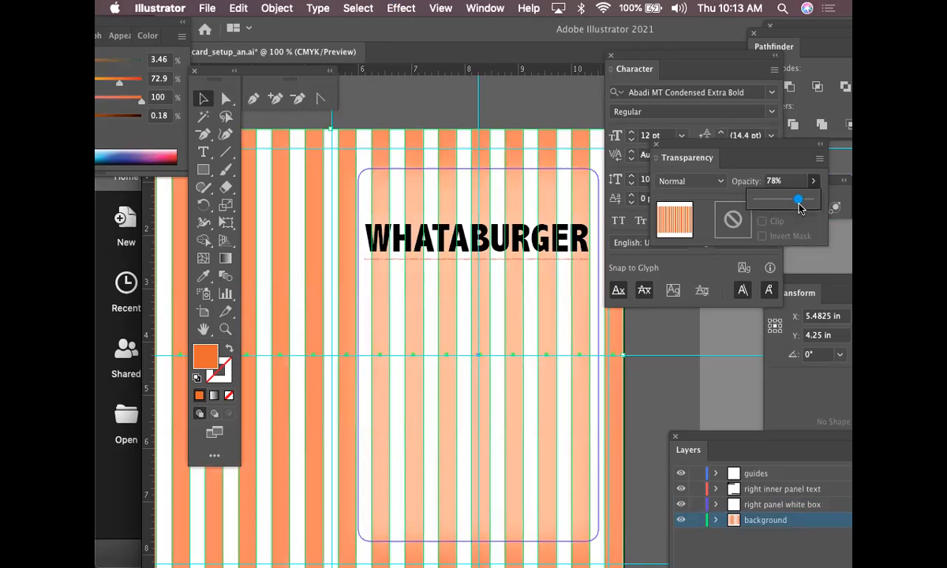
key("super+minus")
key("super+minus")
left_click_drag(490, 322, 311, 215)
left_click_drag(458, 242, 361, 237)
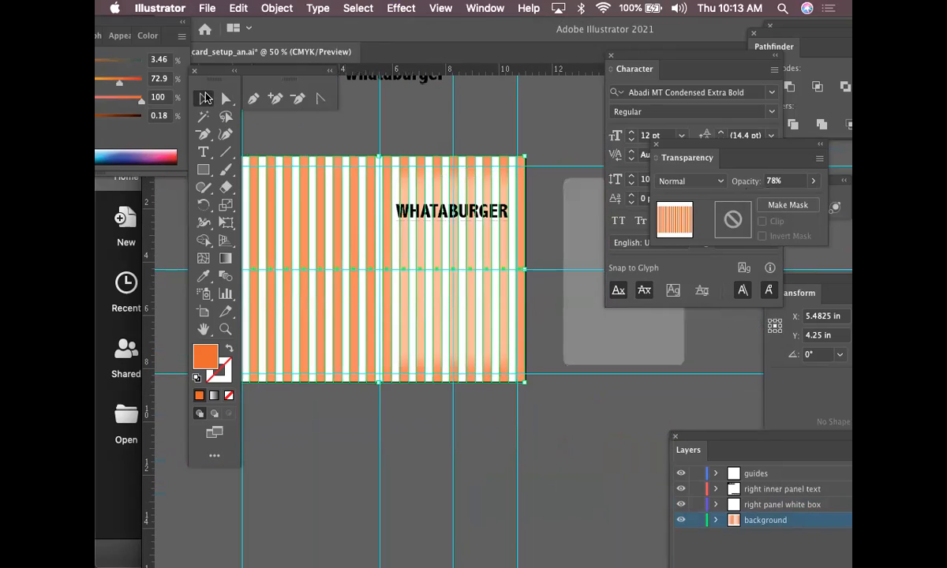
left_click(398, 117)
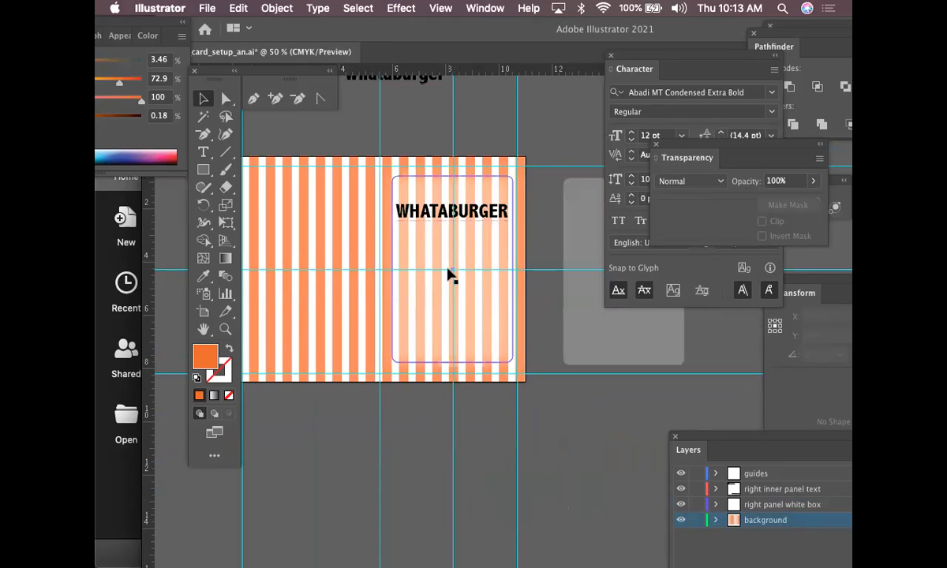
Step: Set the opacity of the blurred white box behind the heading to 42% and save the document
left_click(501, 293)
left_click_drag(814, 180, 775, 202)
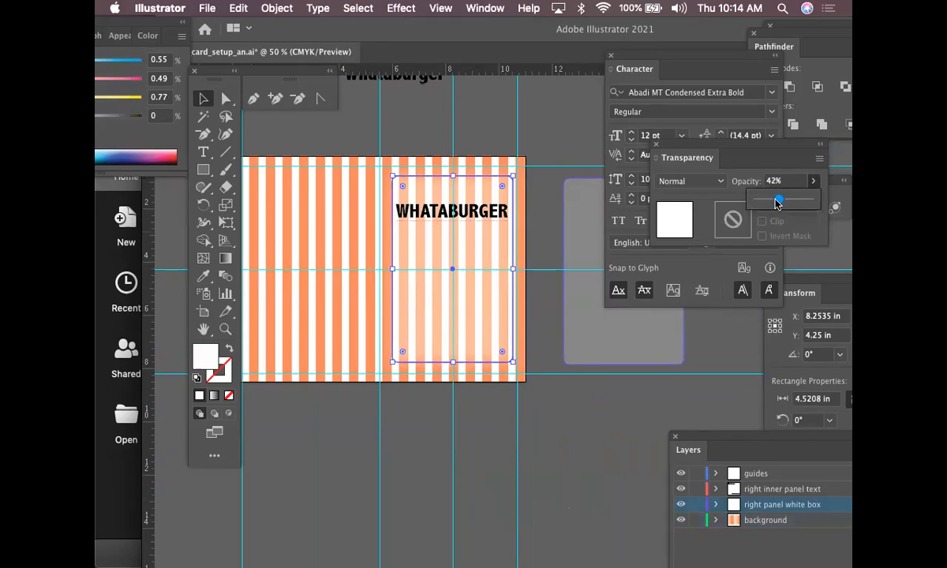
left_click(571, 484)
key("super+s")
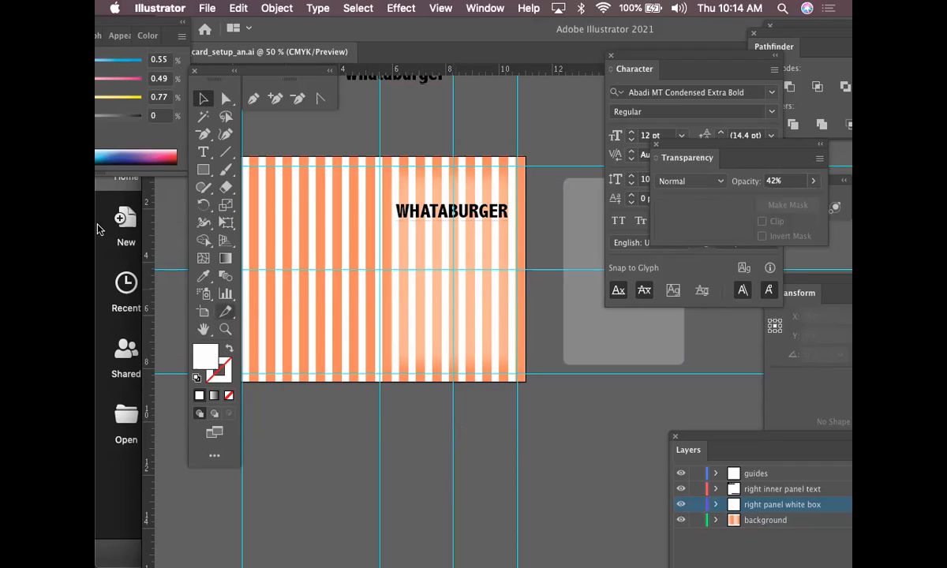
Step: Switch to Google Chrome
mouse_move(97, 213)
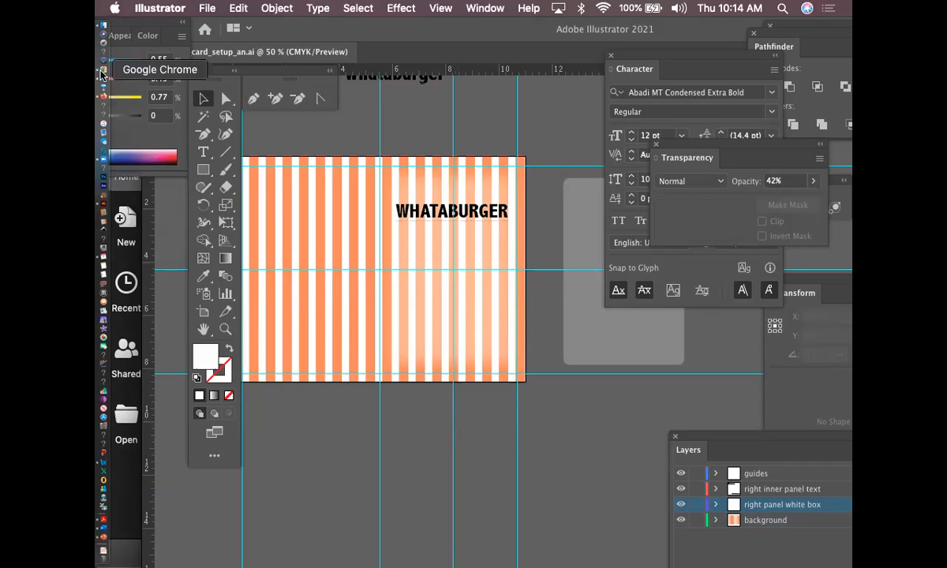
key("Tab")
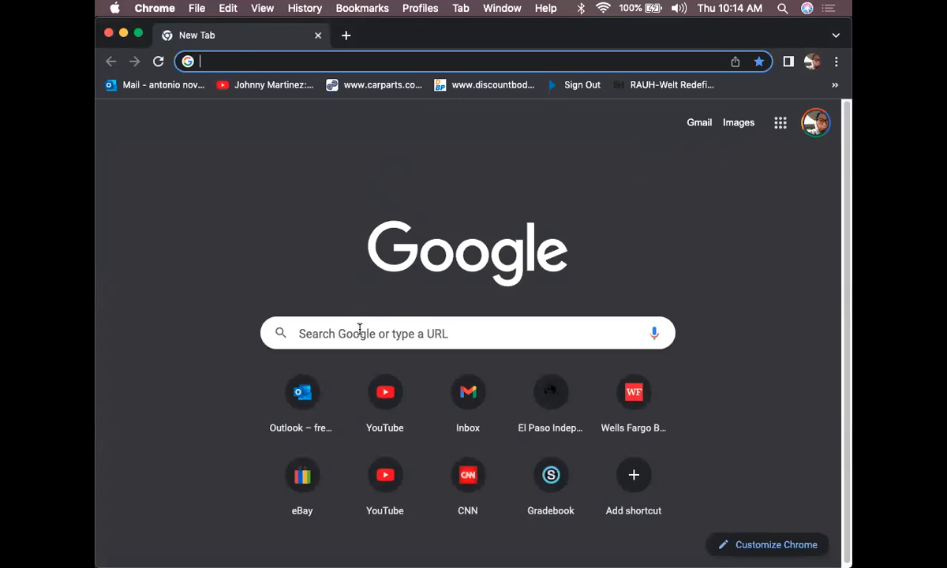
Step: Search Google for vecteezy and open the Vecteezy.com vector and photo downloads site
left_click(359, 330)
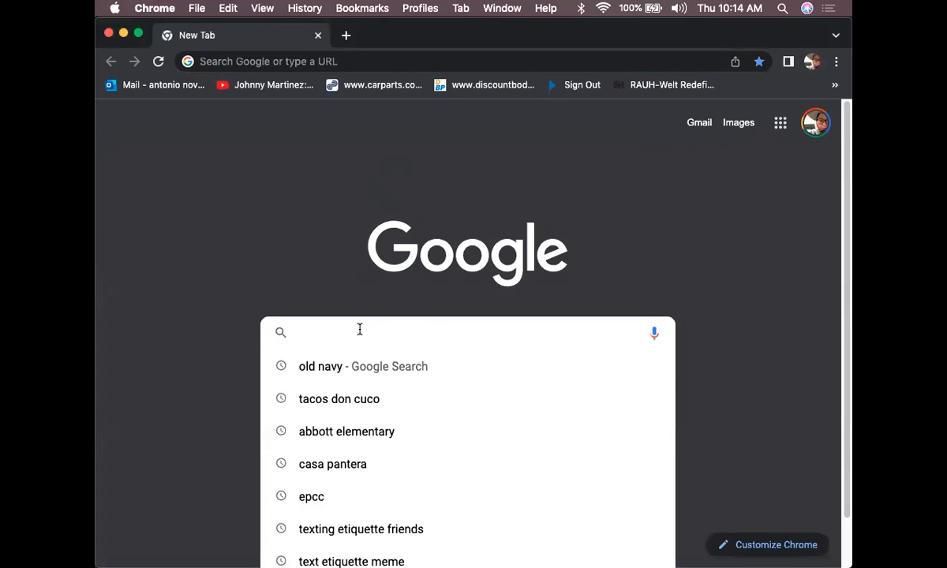
type("vectee")
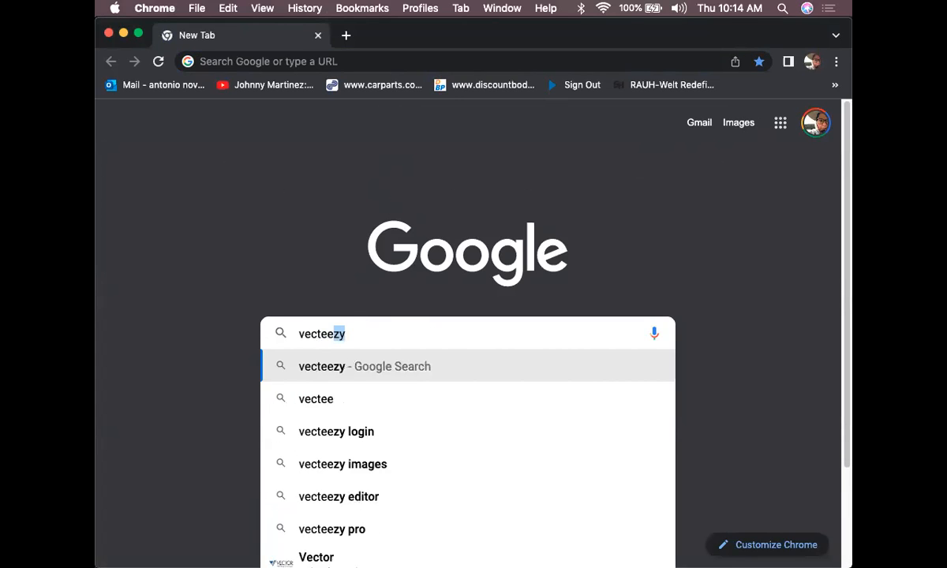
type("zy")
key("Return")
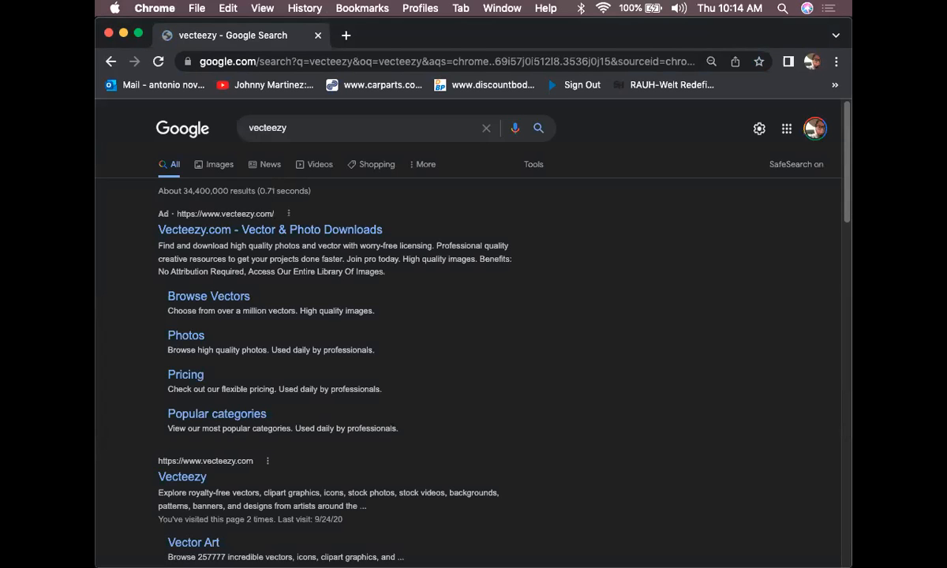
left_click(278, 230)
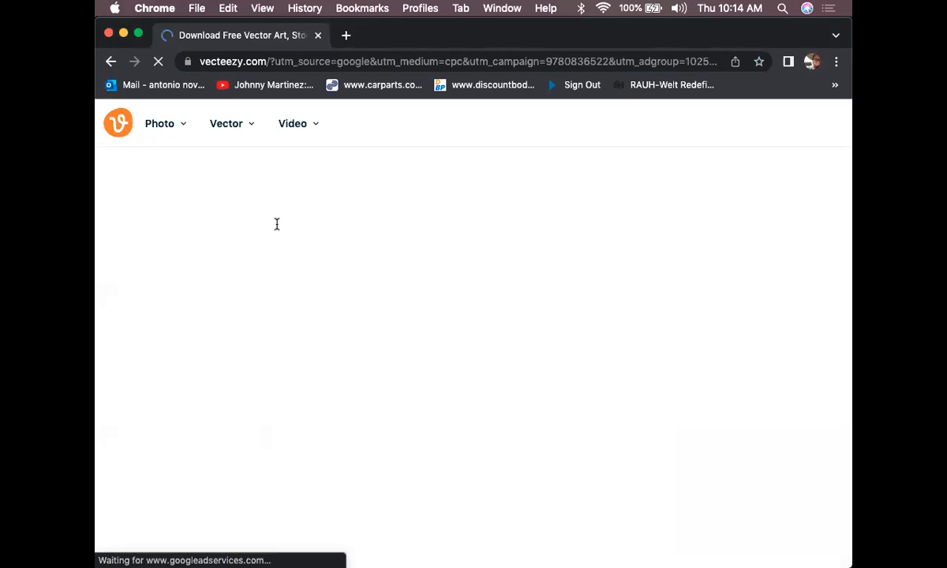
left_click(811, 189)
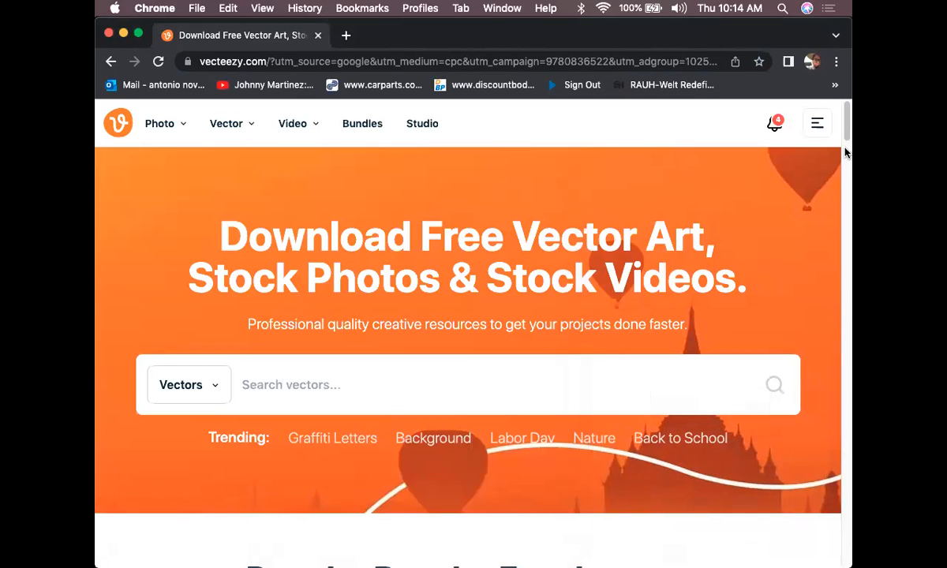
Step: Look through the popular royalty-free images on the Vecteezy home page, then return to its search area
scroll(847, 146, "down", 1)
scroll(848, 154, "down", 5)
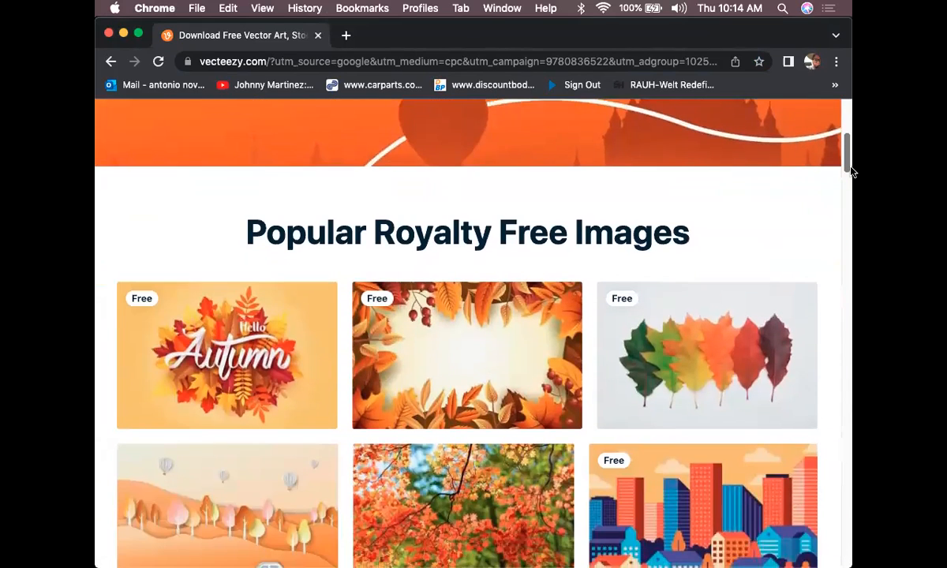
left_click_drag(851, 170, 850, 241)
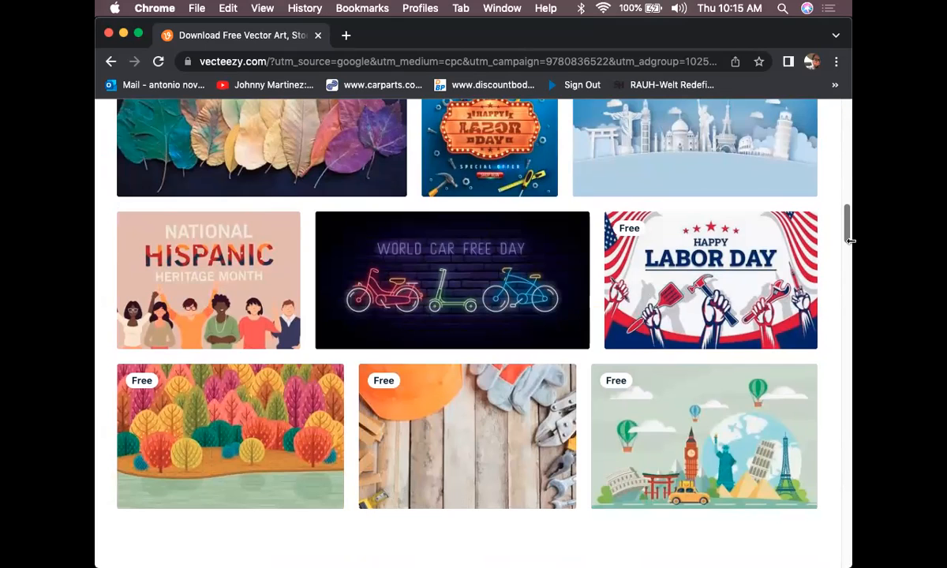
scroll(812, 195, "up", 15)
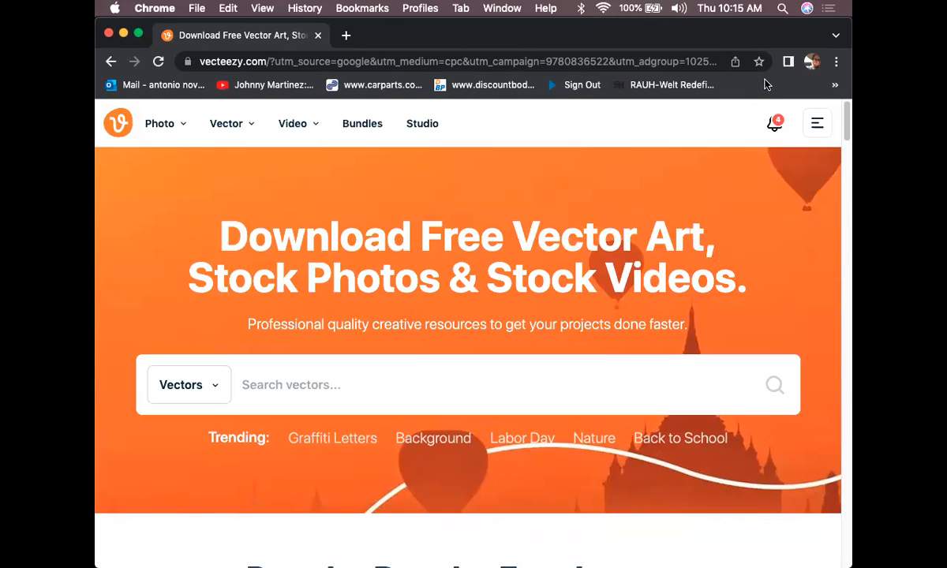
scroll(773, 103, "down", 1)
scroll(758, 87, "up", 1)
scroll(791, 126, "down", 6)
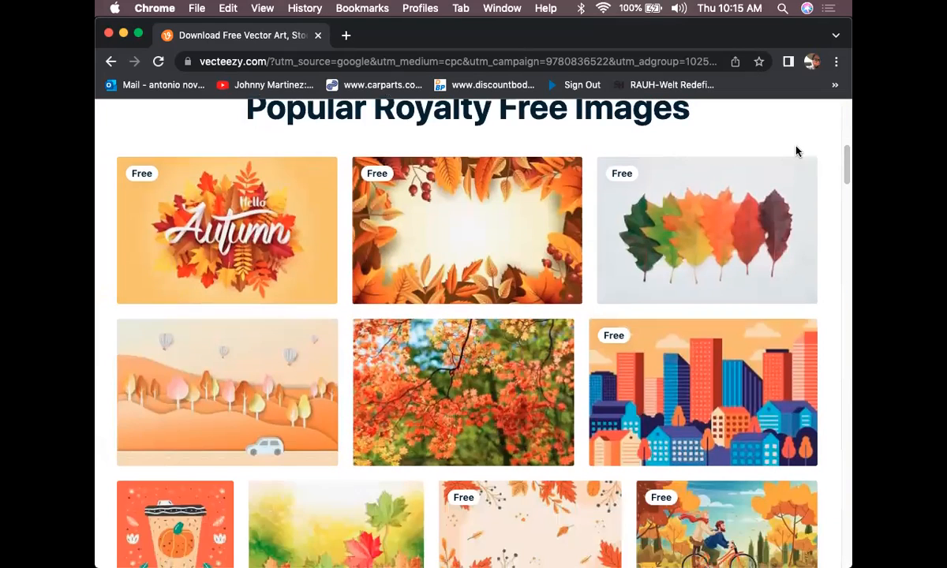
scroll(797, 151, "up", 6)
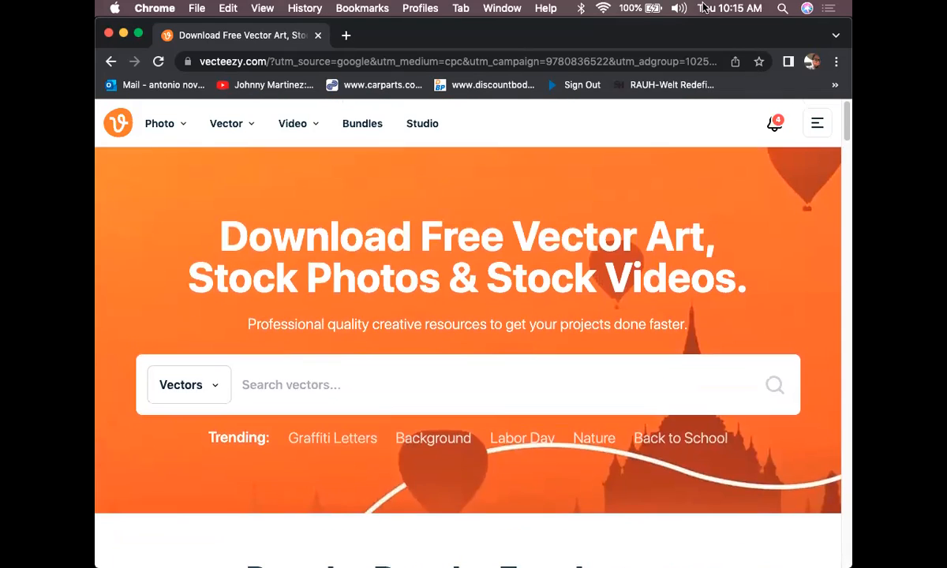
Step: Open a new browser window and search Google for free vector images
key("super+n")
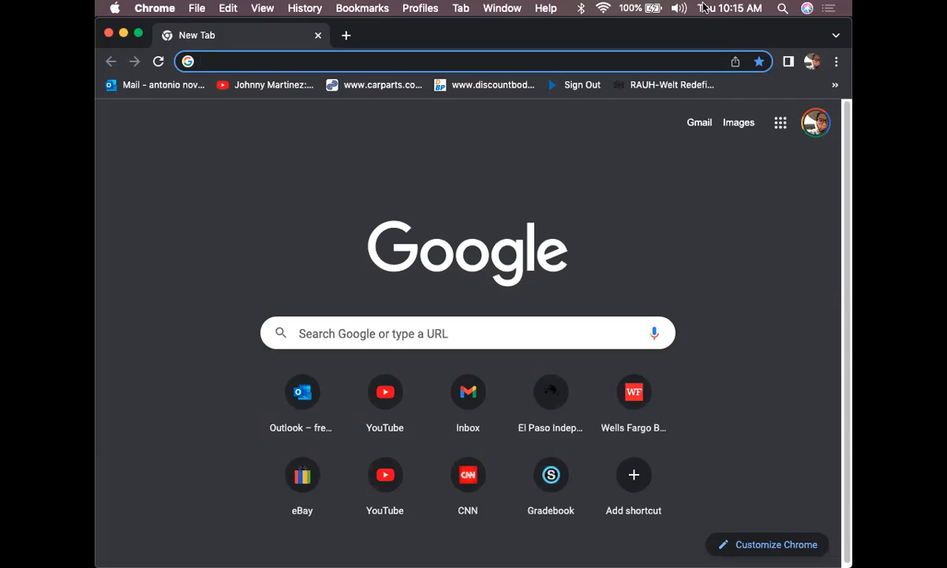
left_click(383, 334)
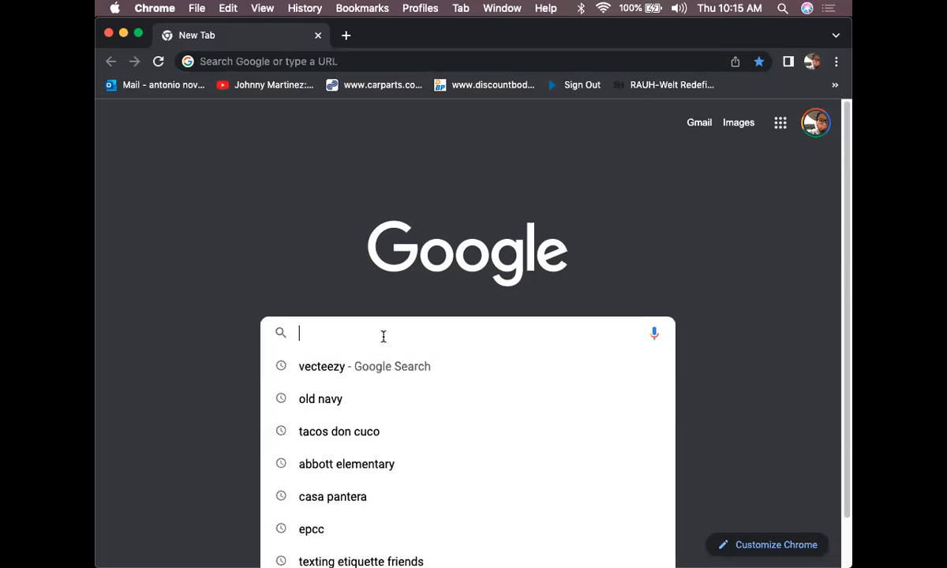
type("fre")
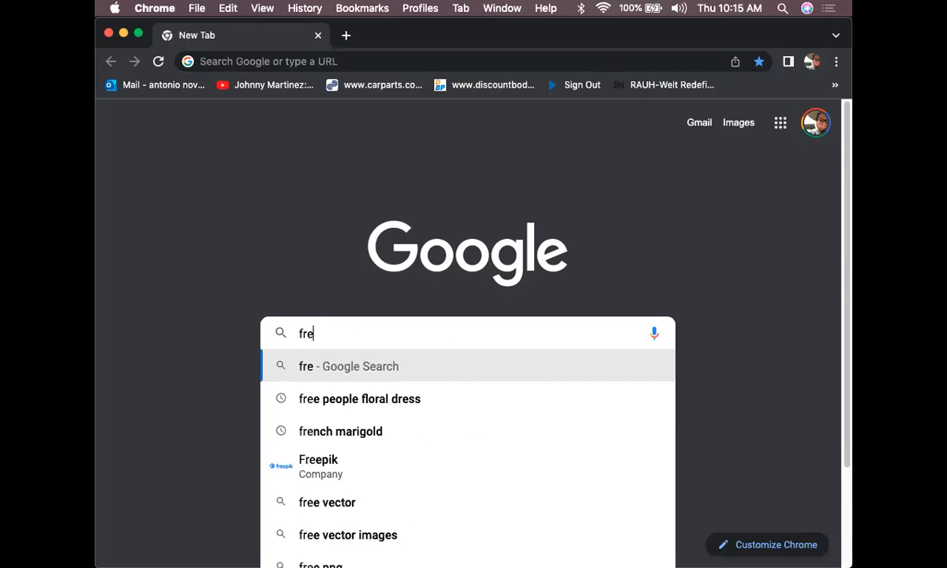
type("e vector i")
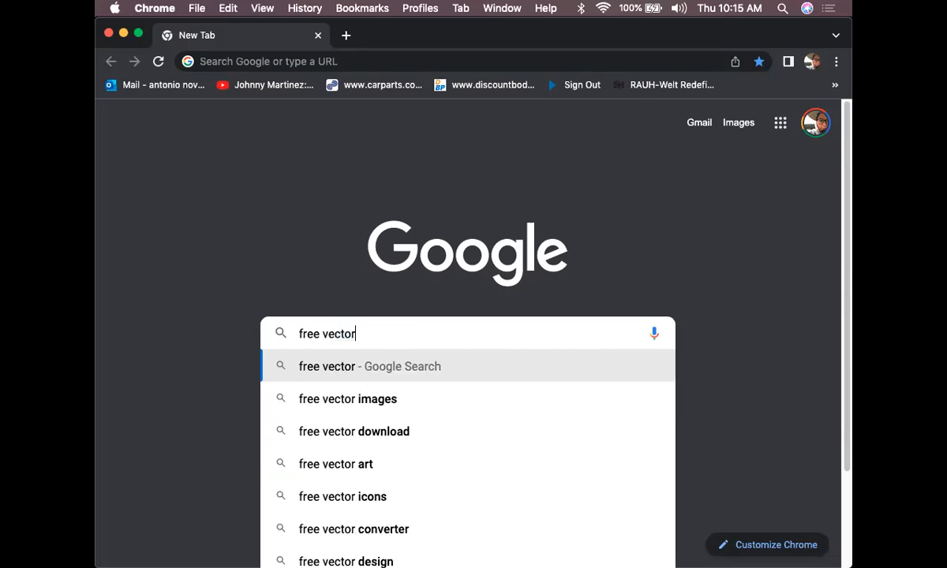
key("BackSpace")
type("iamge")
key("BackSpace")
key("BackSpace")
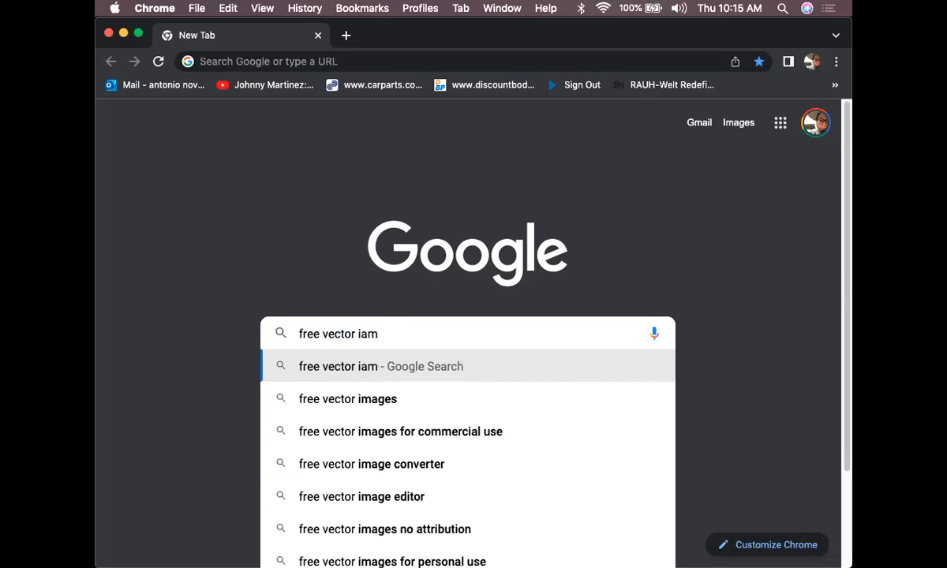
type("ages")
key("Return")
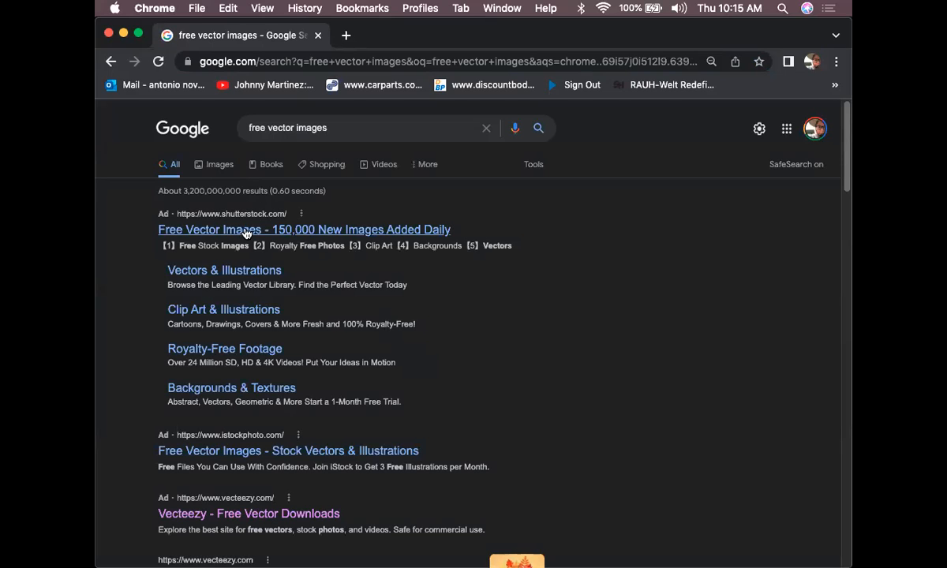
Step: Open the FreeVector.com site from the search results and browse its new vectors of the week
left_click_drag(846, 186, 850, 248)
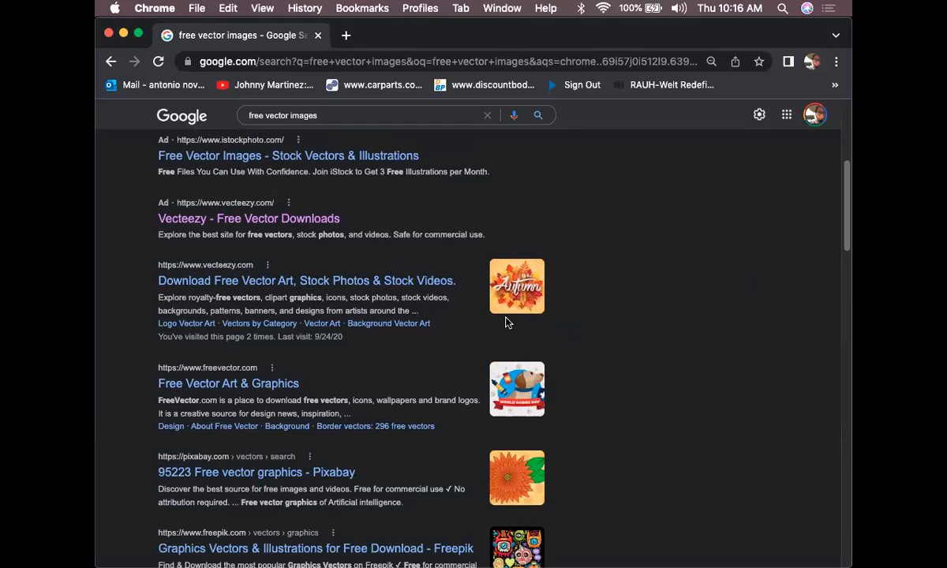
left_click(264, 387)
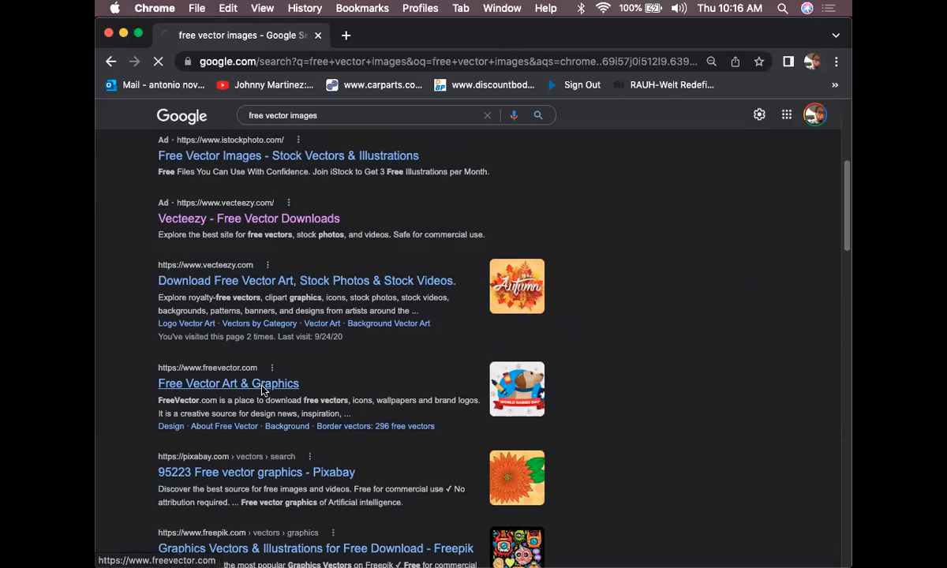
left_click_drag(851, 176, 853, 377)
left_click(804, 420)
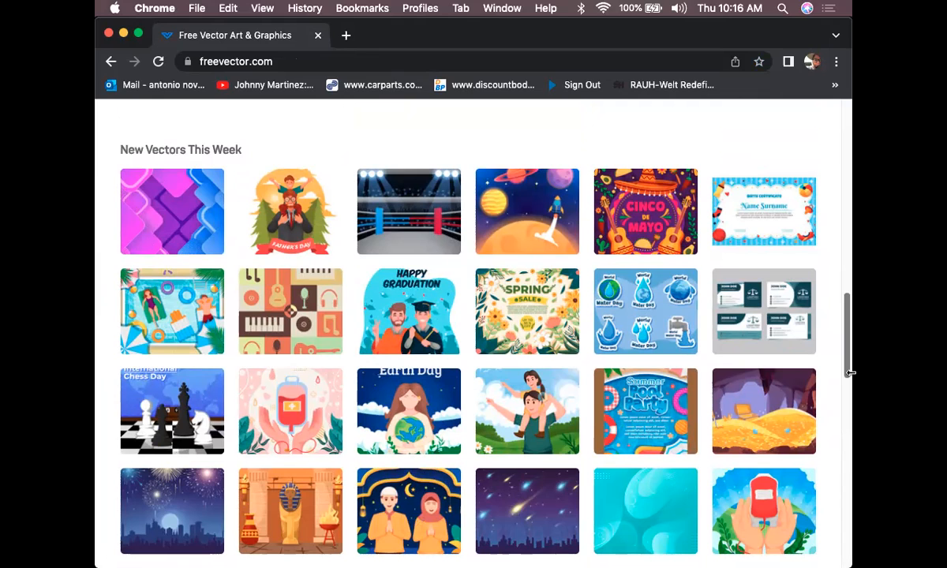
Step: Return to the Vecteezy window, open the free Happy Labor Day vector and dismiss the Google account prompt
left_click_drag(463, 29, 727, 274)
left_click(595, 144)
left_click_drag(846, 130, 848, 249)
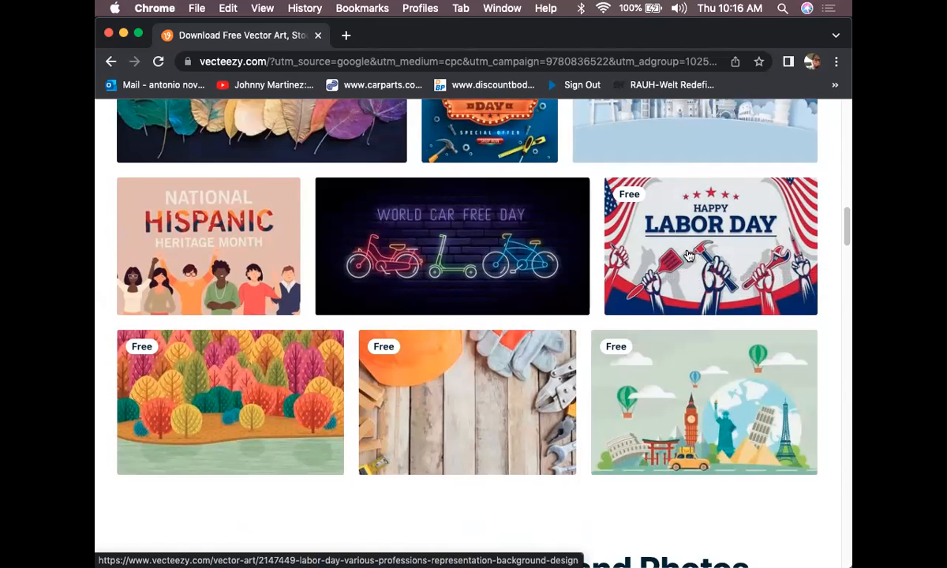
left_click(687, 259)
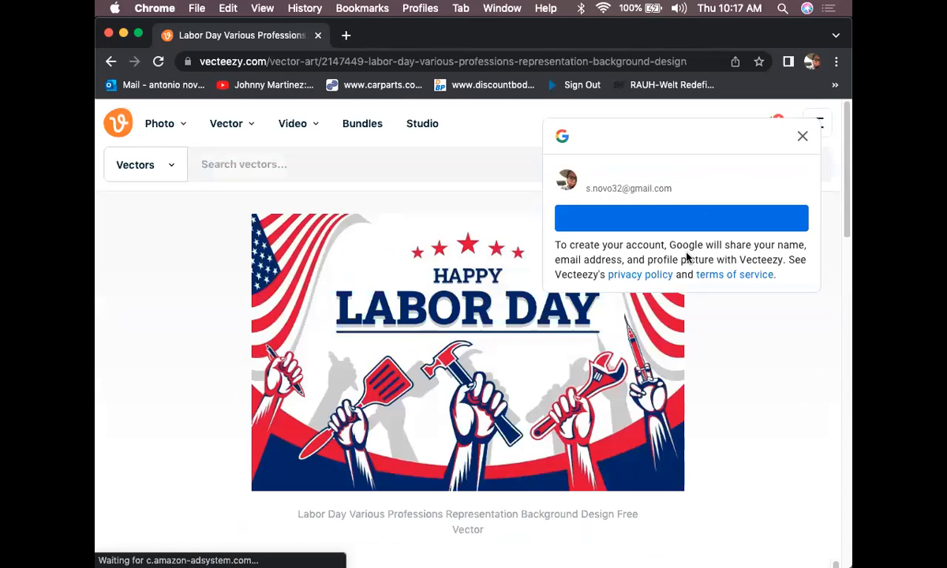
left_click(802, 136)
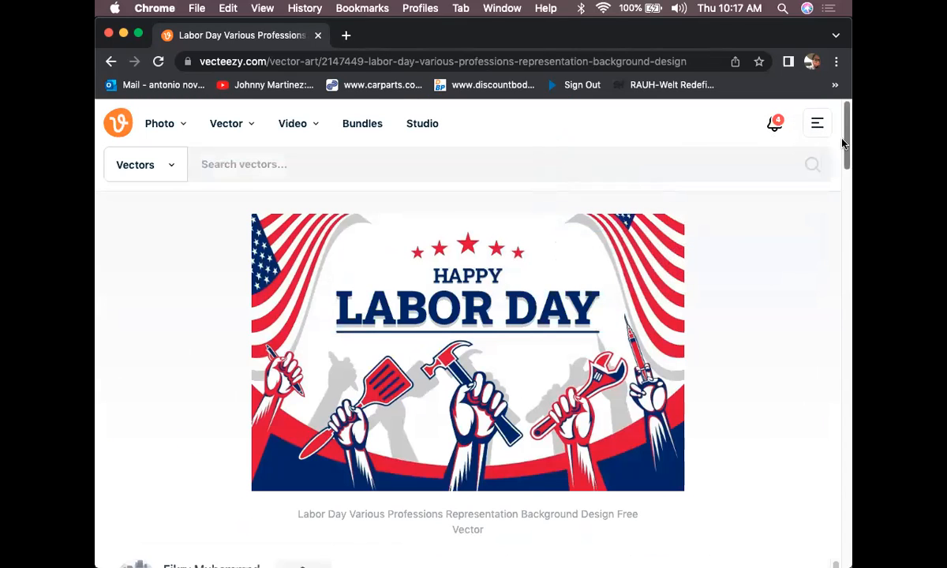
Step: Start the free download of the Labor Day vector and close the login dialog without signing in
scroll(849, 170, "down", 2)
left_click_drag(847, 166, 840, 149)
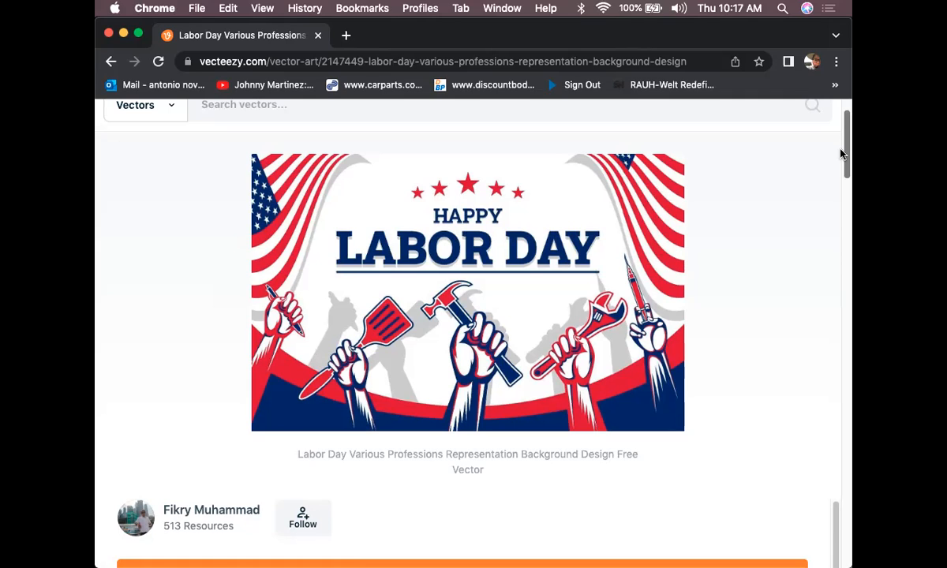
scroll(842, 154, "down", 5)
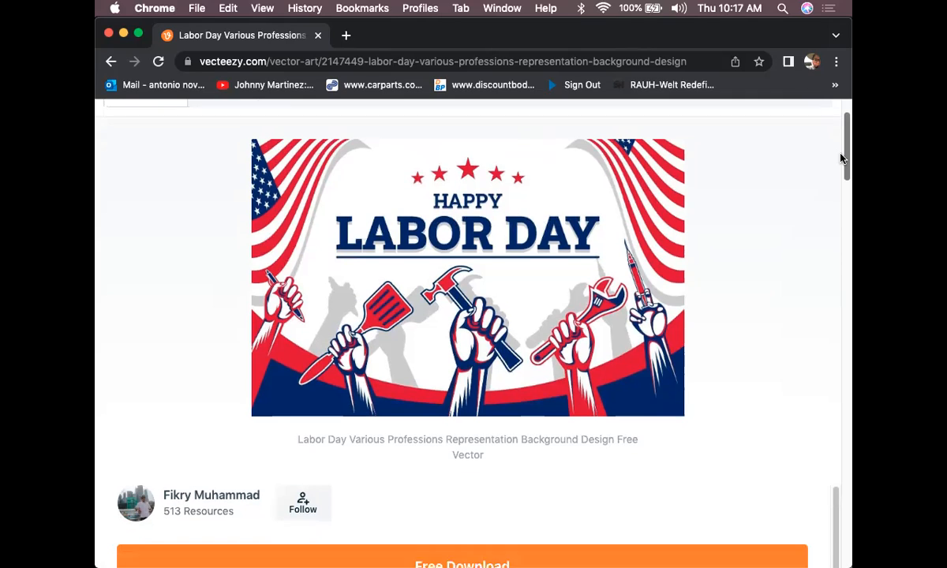
scroll(839, 168, "up", 4)
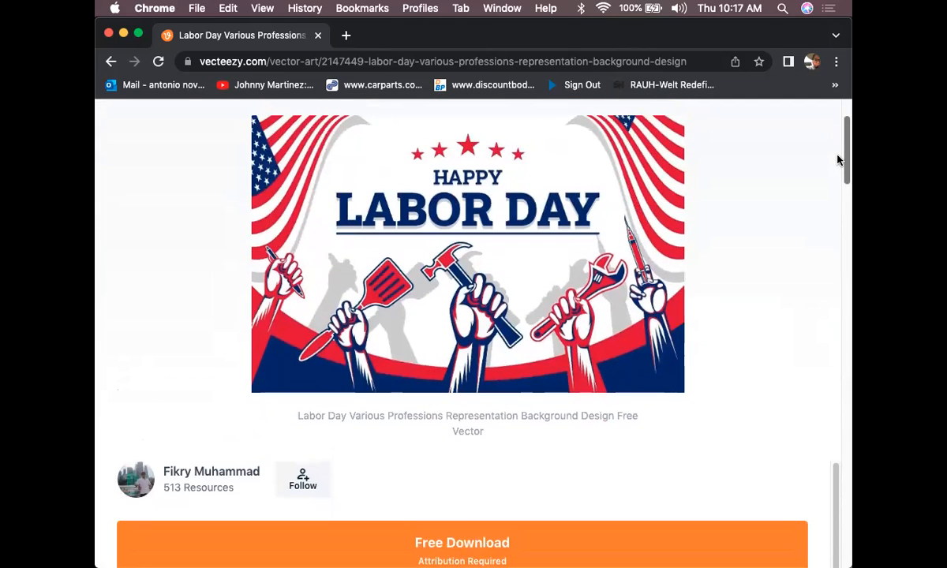
scroll(839, 162, "down", 4)
scroll(843, 184, "down", 3)
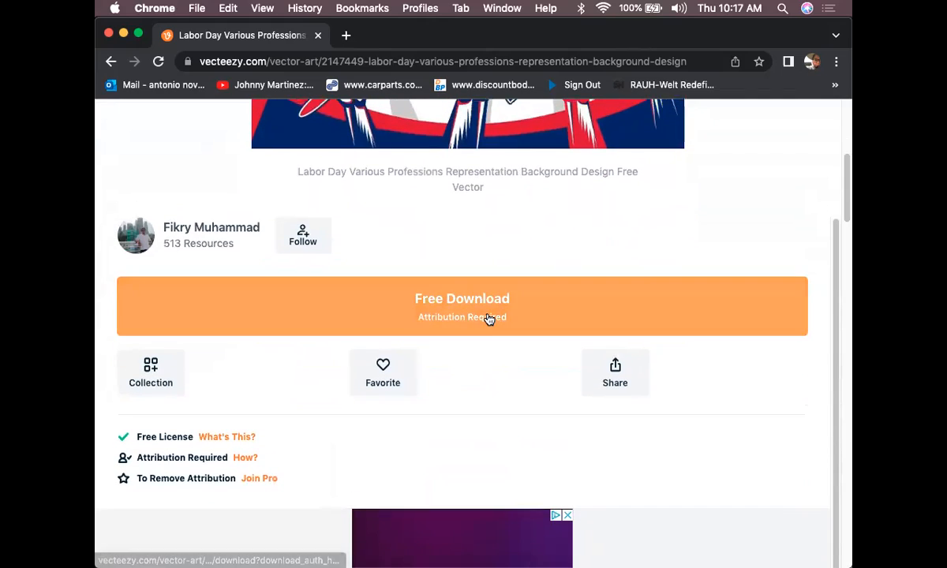
left_click(490, 318)
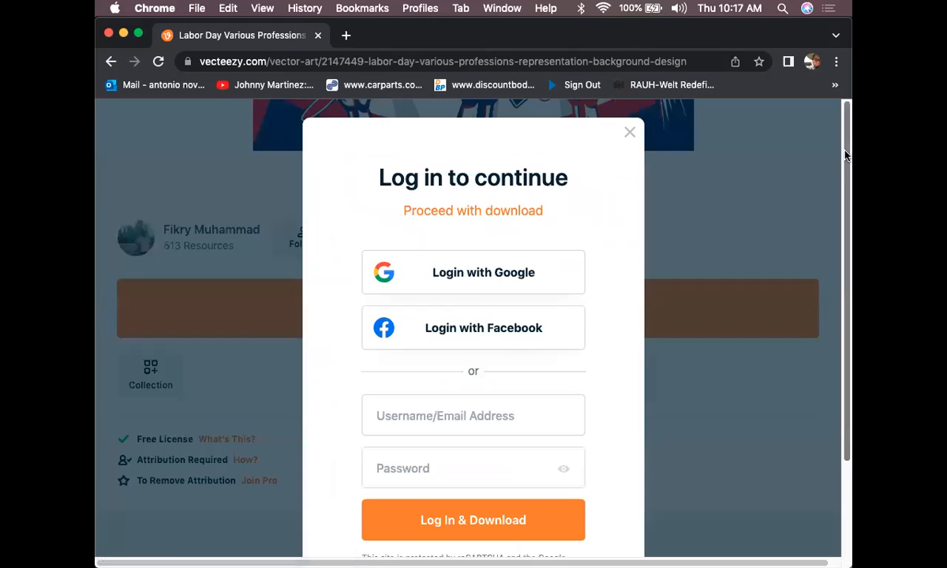
scroll(851, 239, "down", 3)
scroll(852, 239, "up", 3)
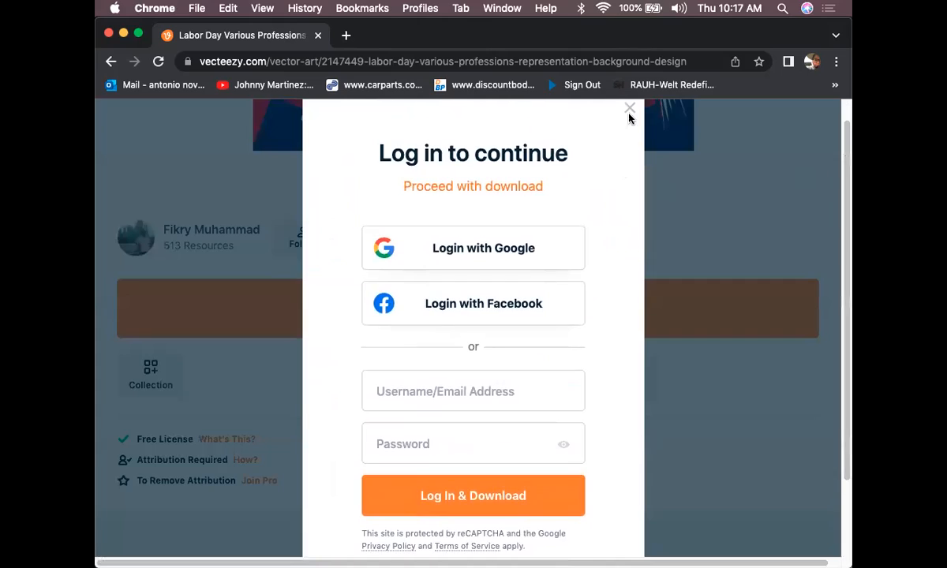
left_click(630, 110)
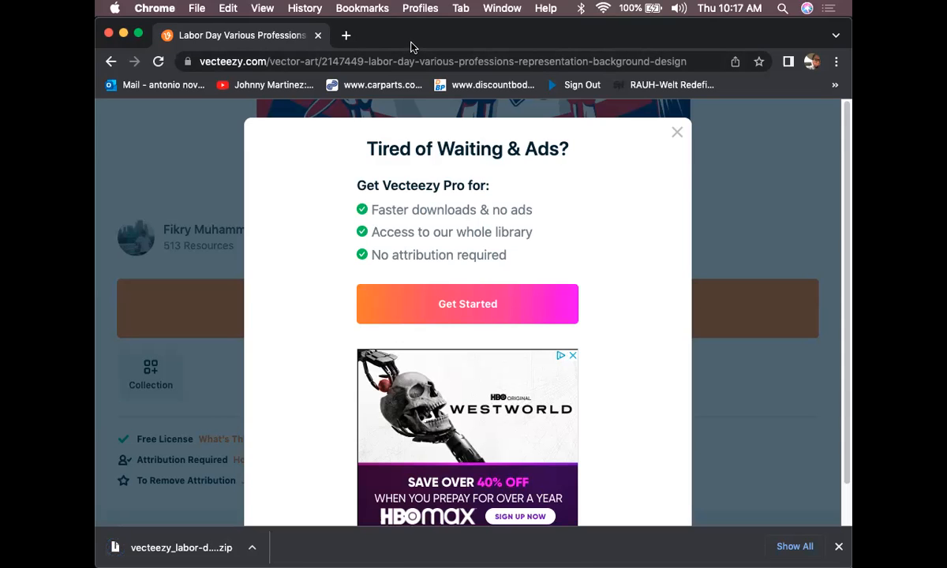
Step: Unpack the downloaded Vecteezy Labor Day zip and open its extracted folder in Downloads
left_click(179, 556)
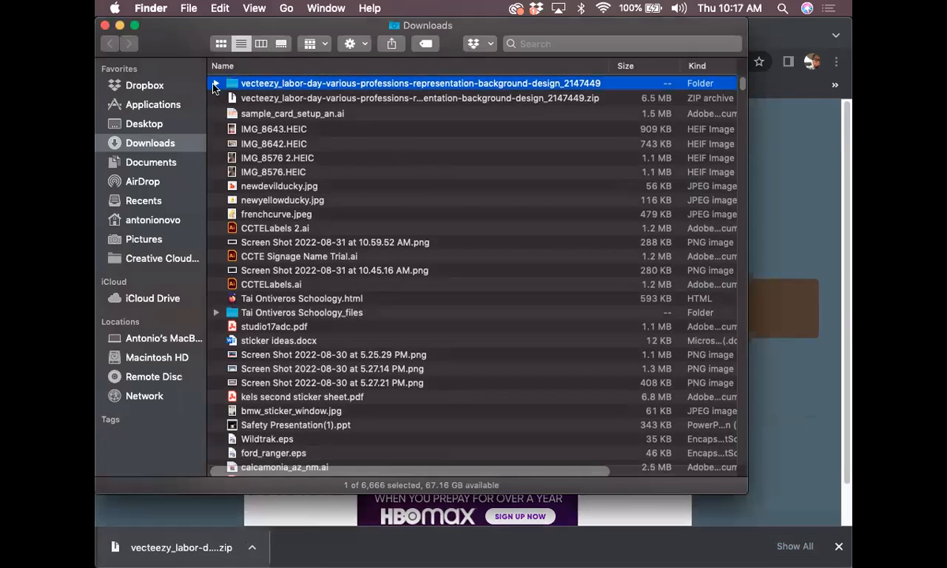
left_click(246, 101)
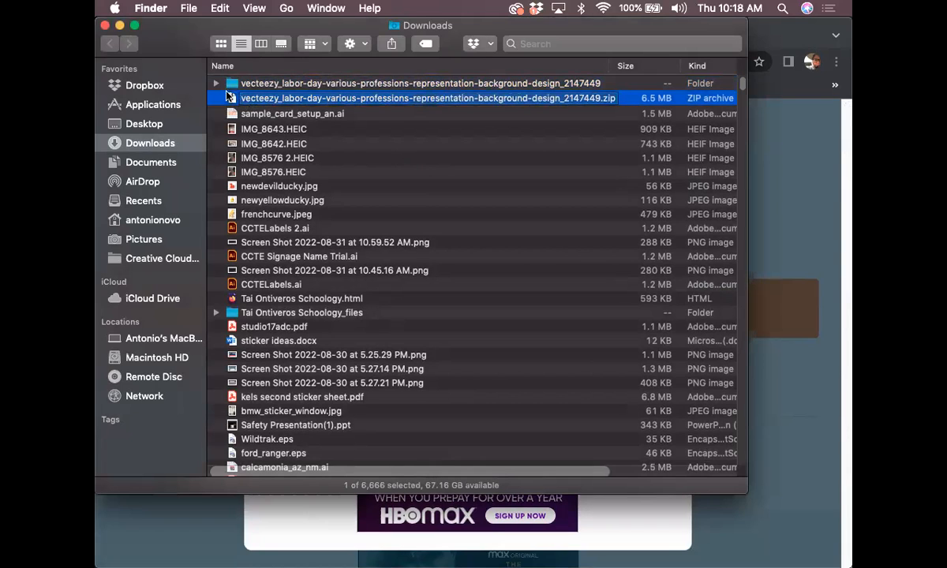
double_click(224, 79)
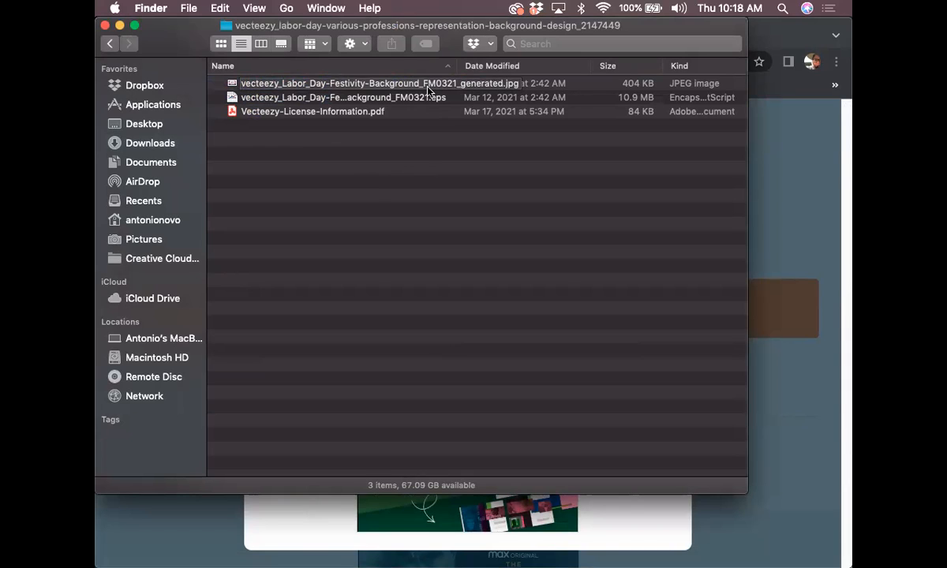
Step: Open the generated Labor Day JPG in Preview and enlarge it to examine the edges of the hammer artwork
left_click(391, 85)
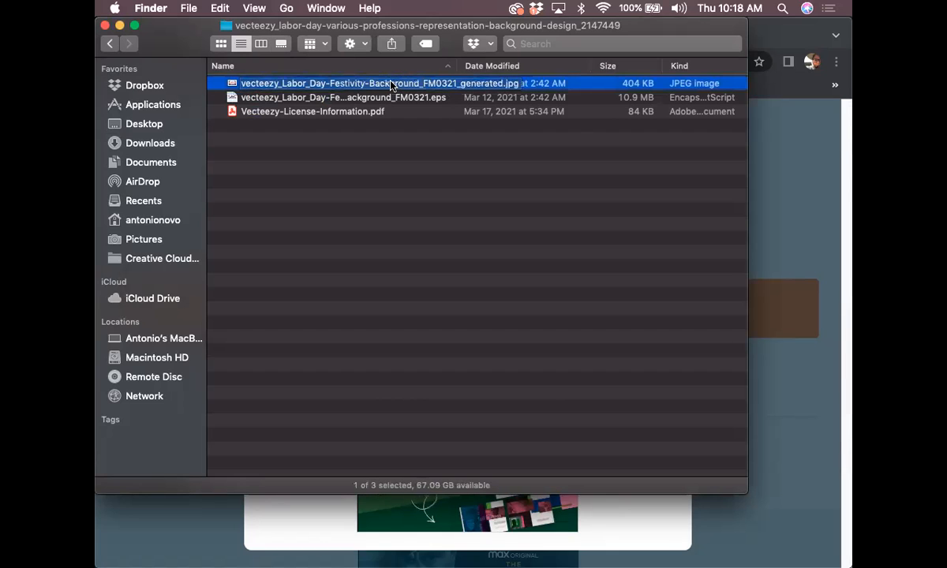
double_click(233, 86)
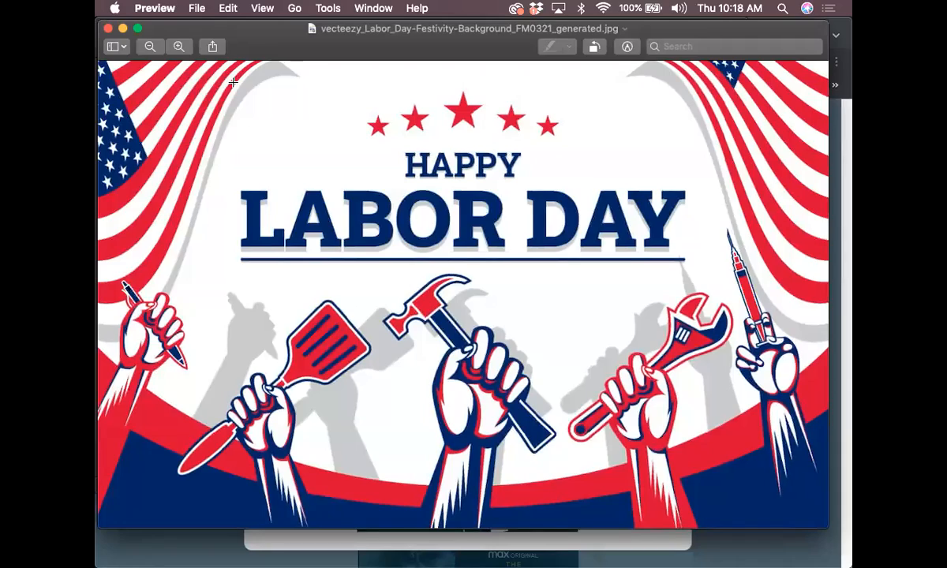
key("super+plus")
key("super+plus")
key("super+plus")
key("super+plus")
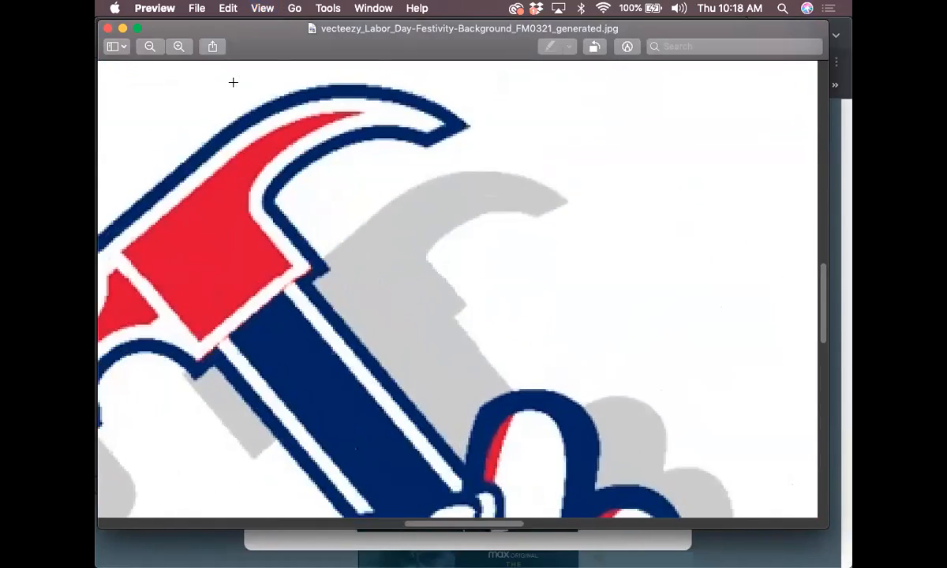
Step: Examine the enlarged hammer edges in the Labor Day JPG at several magnifications and close the image
key("super+plus")
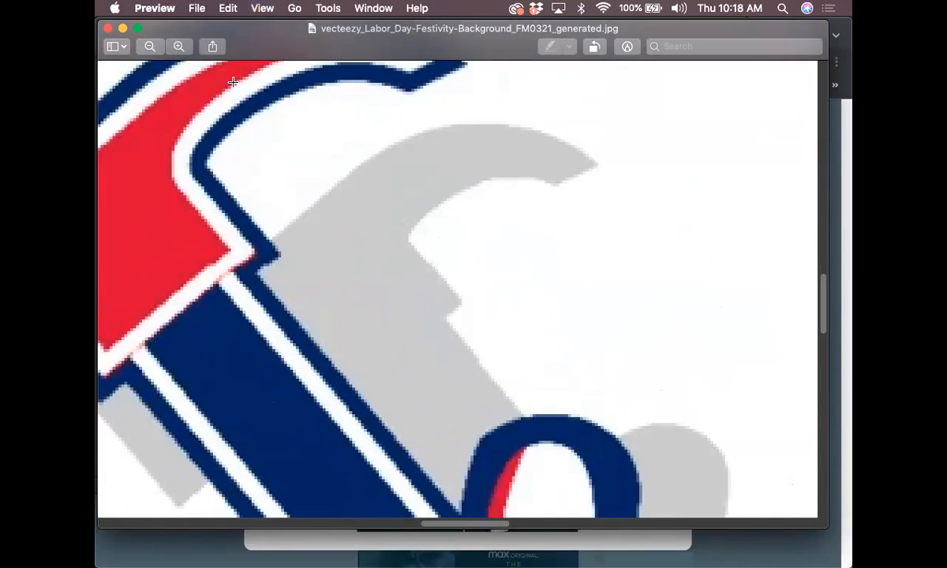
key("super+minus")
key("super+plus")
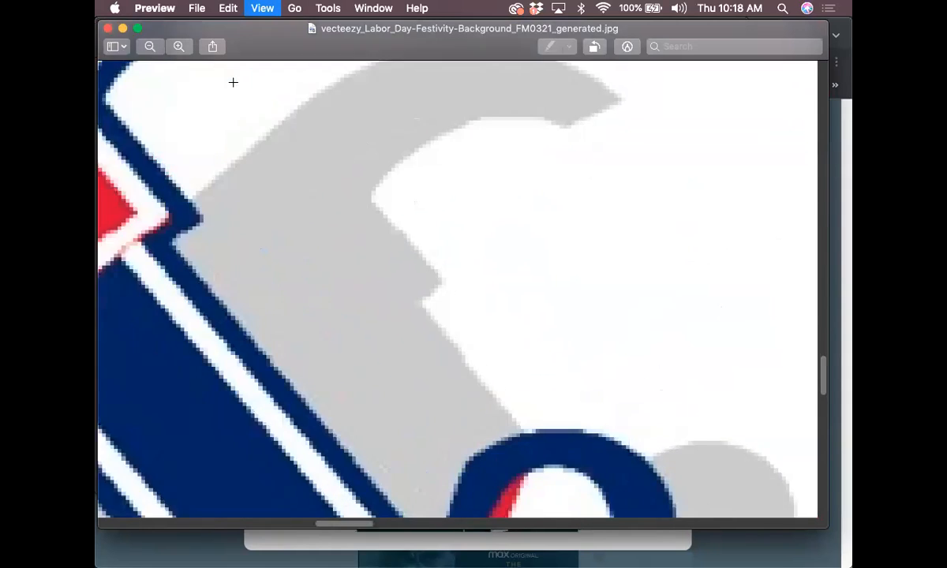
key("super+minus")
key("super+plus")
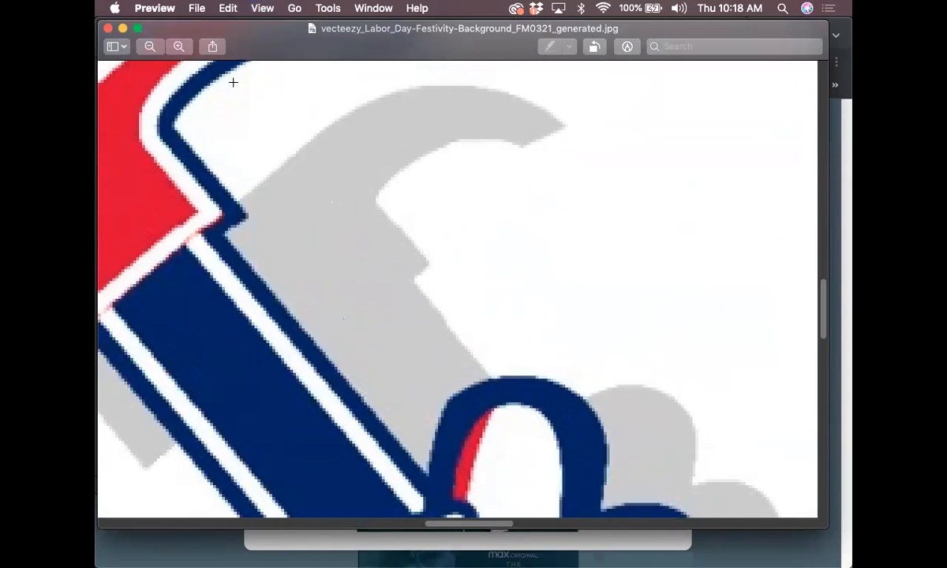
key("super+minus")
key("super+minus")
key("super+minus")
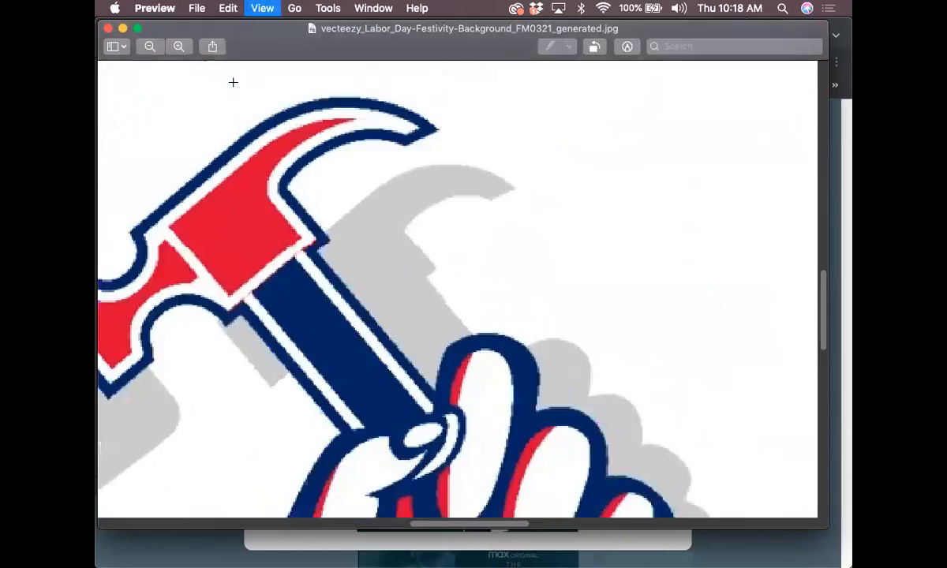
key("super+minus")
key("super+minus")
key("super+w")
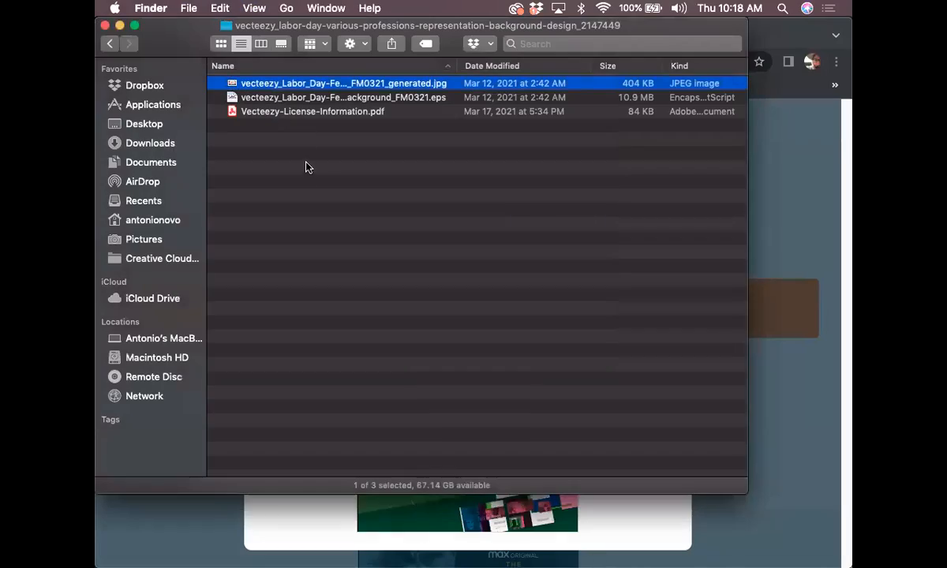
Step: Open the extracted Labor Day EPS file in Illustrator, choosing to retain the 9-slice scaling option for symbols
left_click(232, 98)
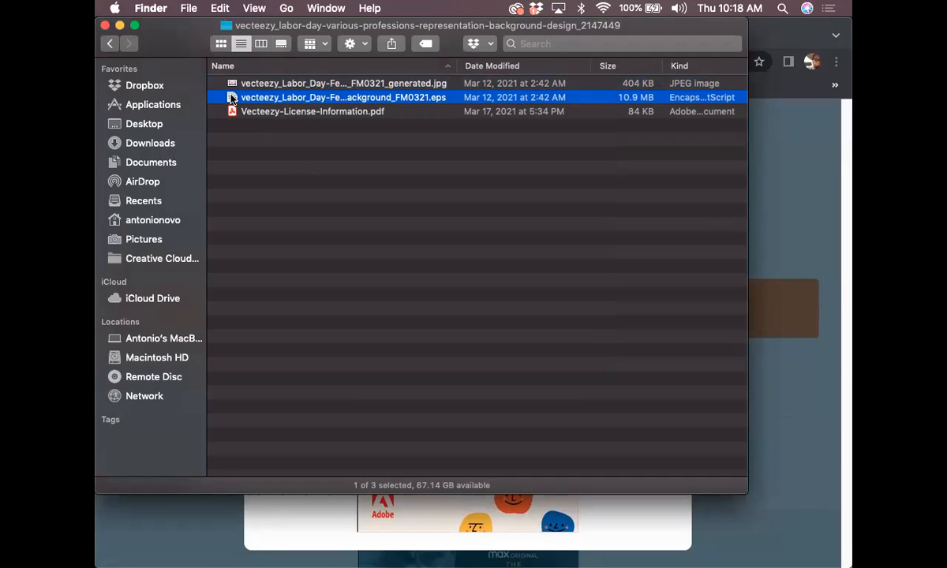
right_click(251, 96)
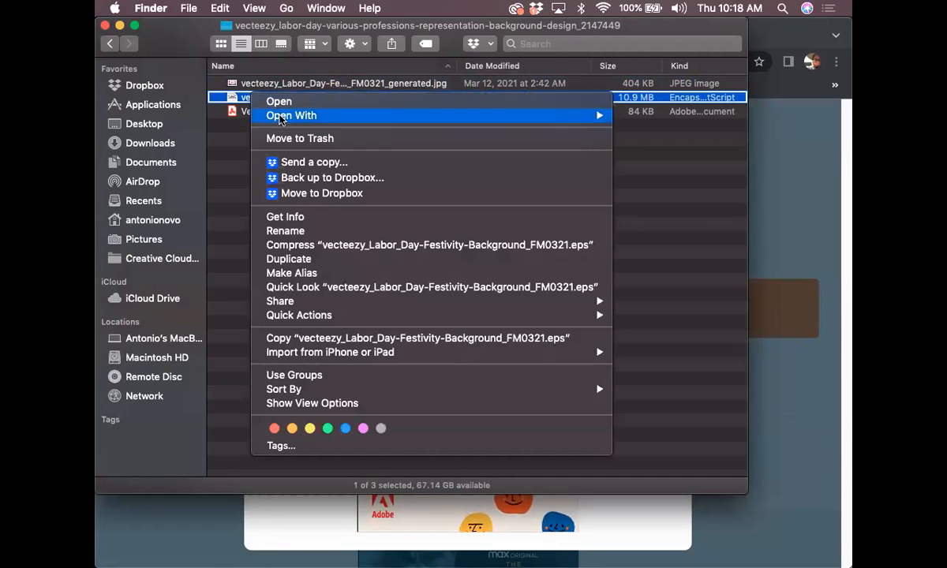
mouse_move(280, 119)
left_click(647, 156)
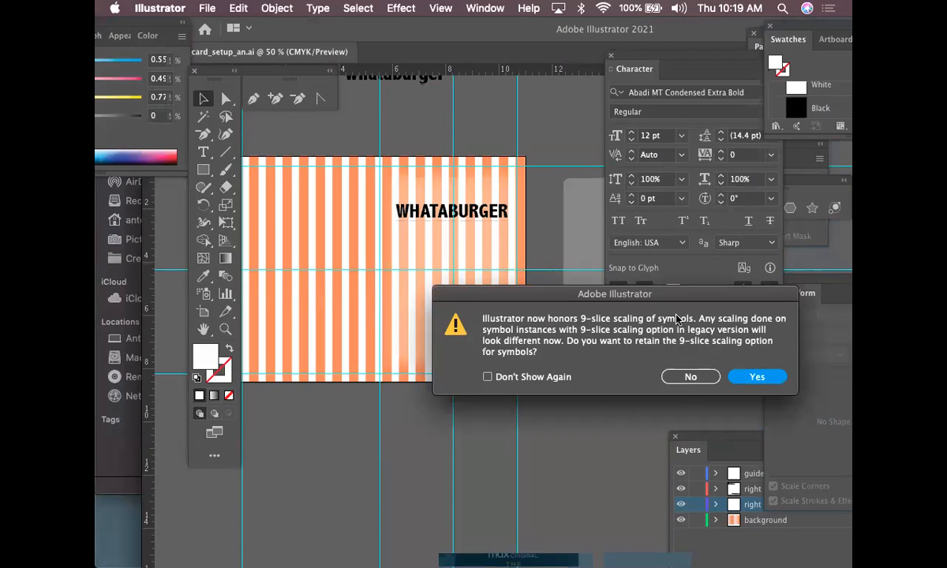
left_click_drag(670, 294, 493, 219)
left_click(585, 307)
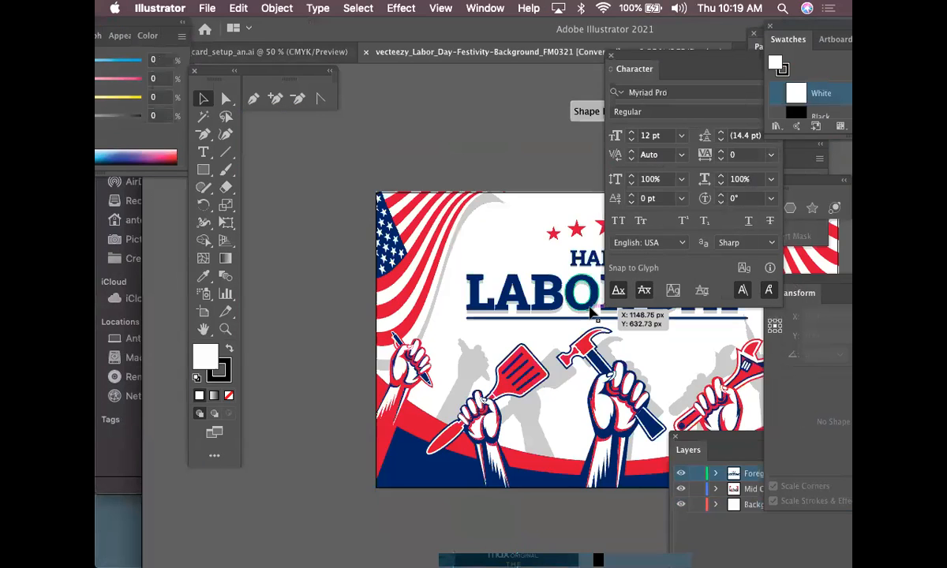
Step: Compare the Labor Day EPS artwork in Outline and Preview views to examine its paths beyond the artboard
key("super+y")
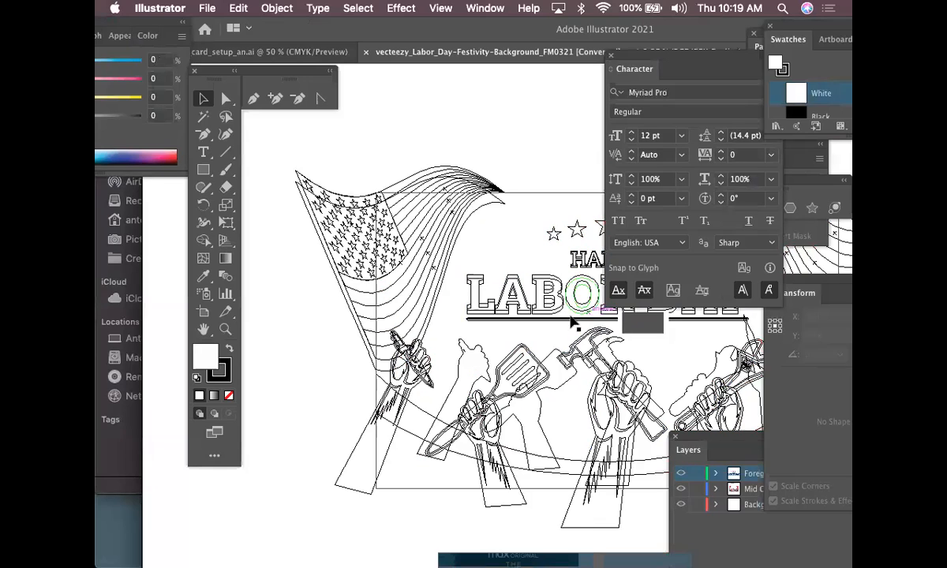
left_click_drag(511, 316, 420, 219)
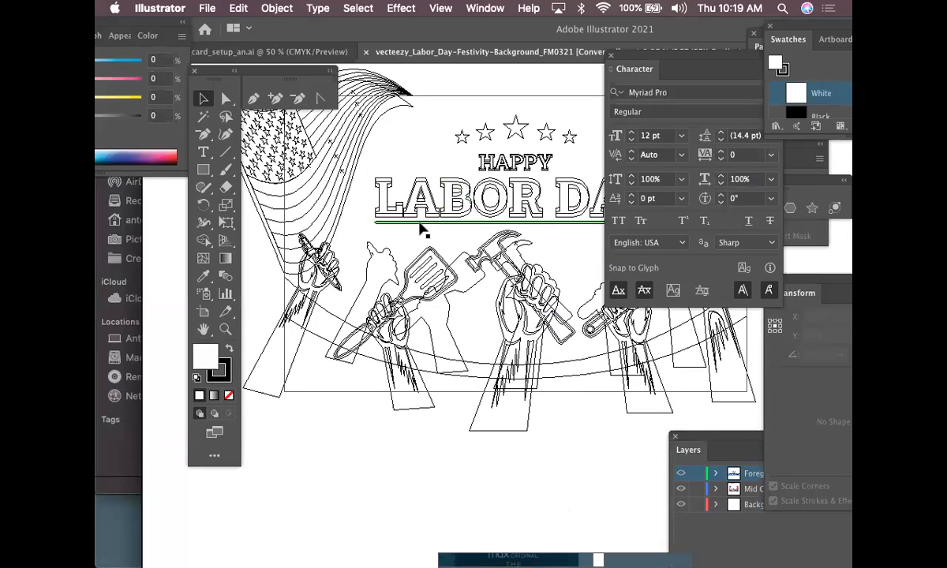
key("super+minus")
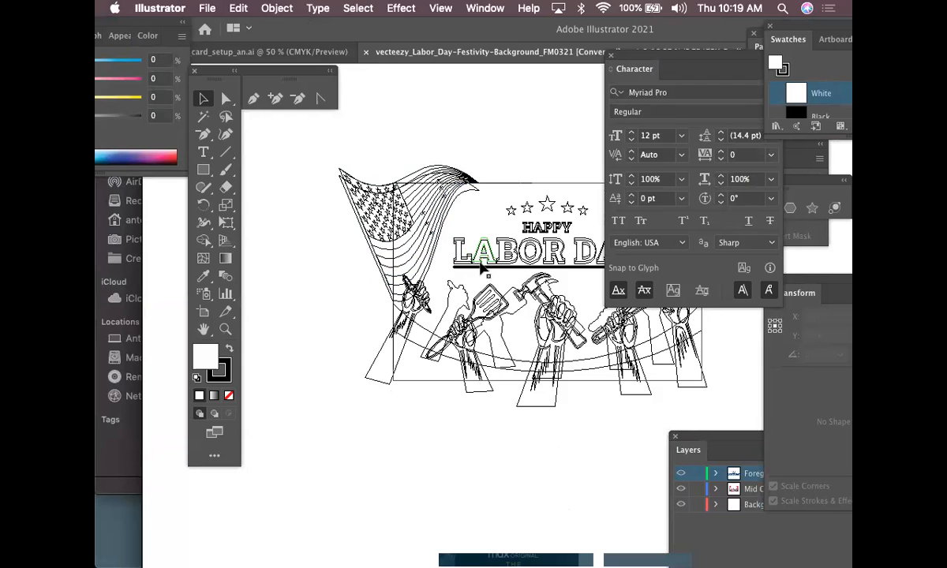
left_click_drag(483, 255, 423, 259)
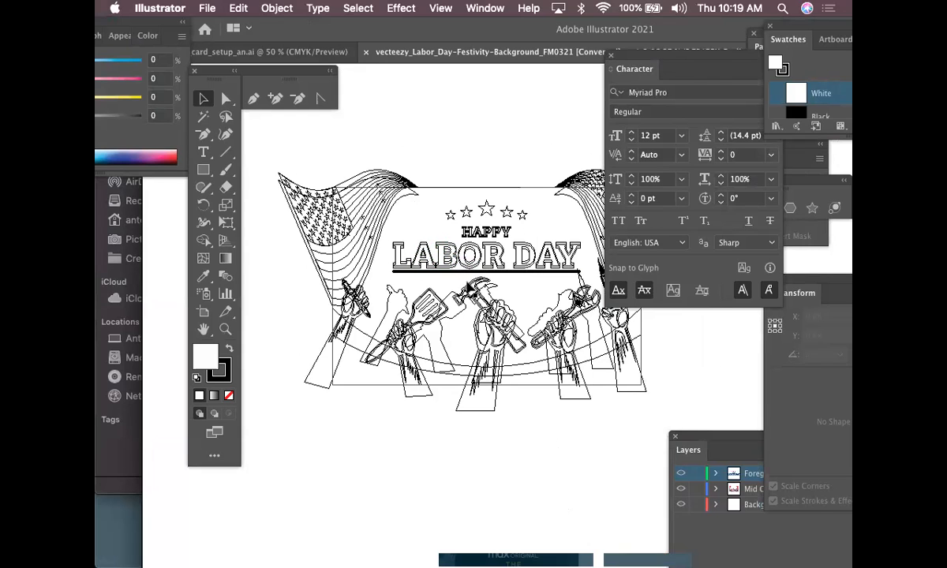
left_click_drag(553, 276, 455, 248)
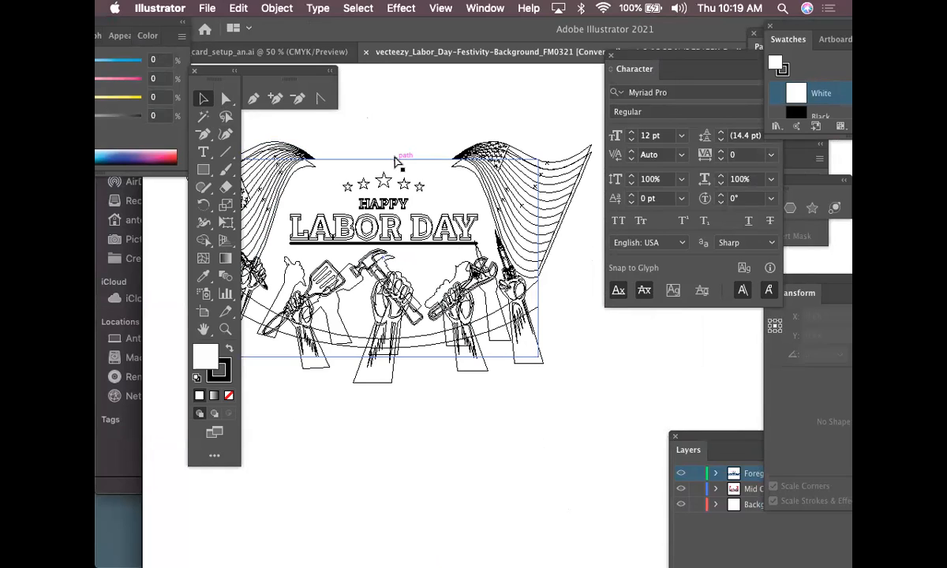
key("super+y")
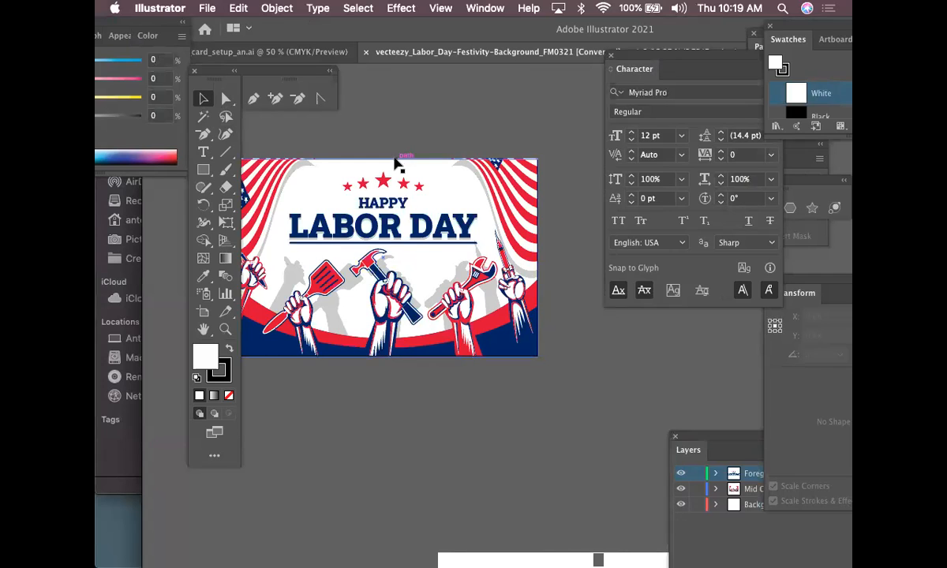
key("super+minus")
key("super+y")
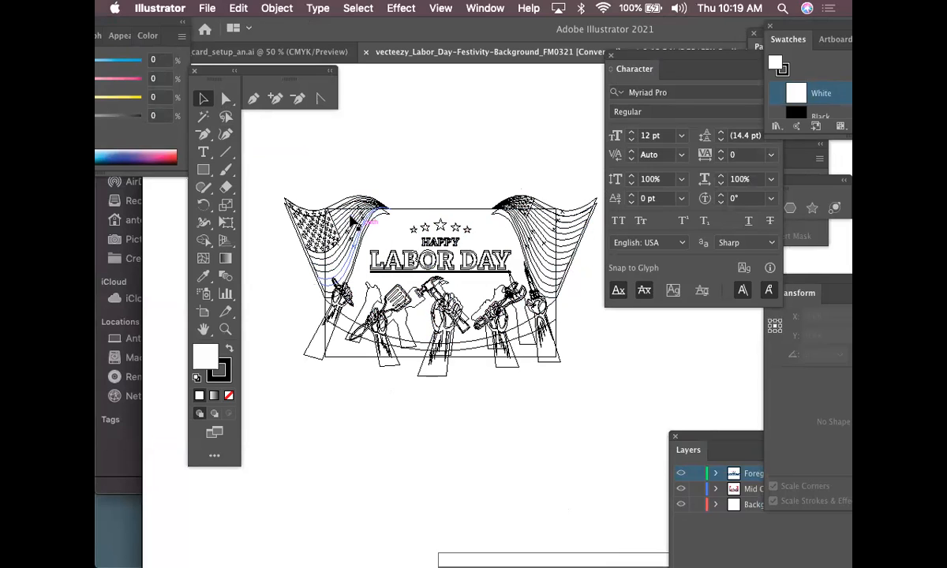
key("super+y")
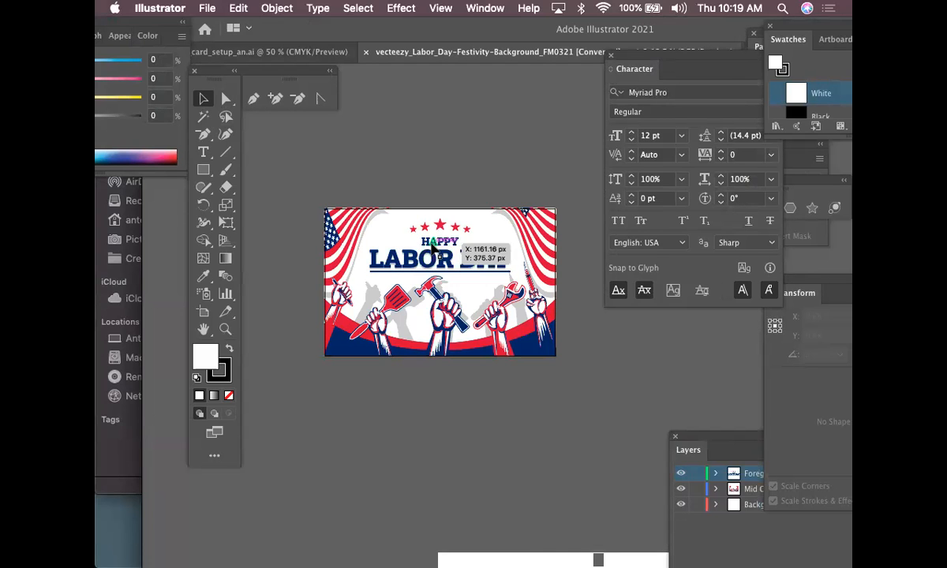
key("super+equal")
left_click_drag(338, 203, 367, 205)
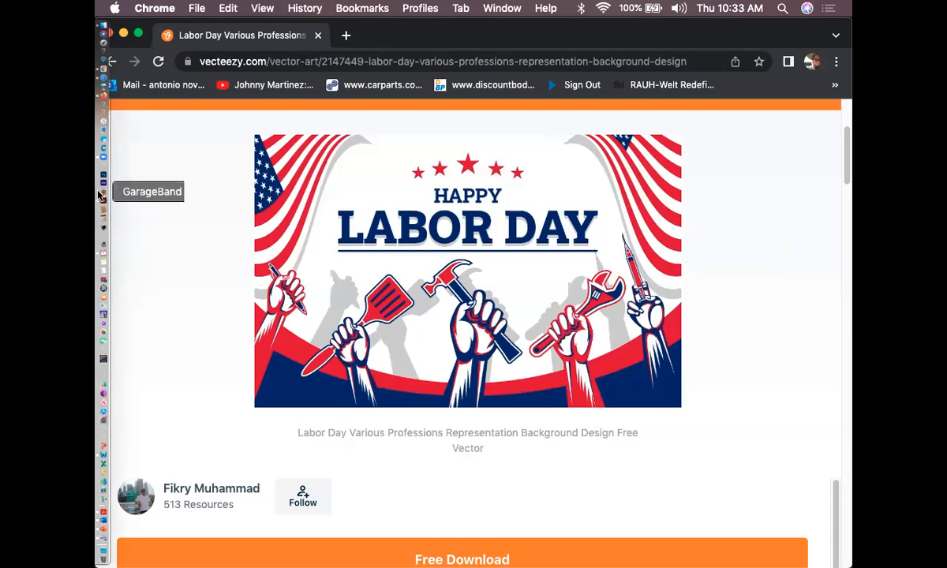
Step: Switch back to Illustrator, move the Character panel clear of the Labor Day artwork and check its outlines again
left_click(101, 200)
left_click_drag(423, 509, 437, 54)
left_click_drag(683, 52, 776, 94)
key("super+y")
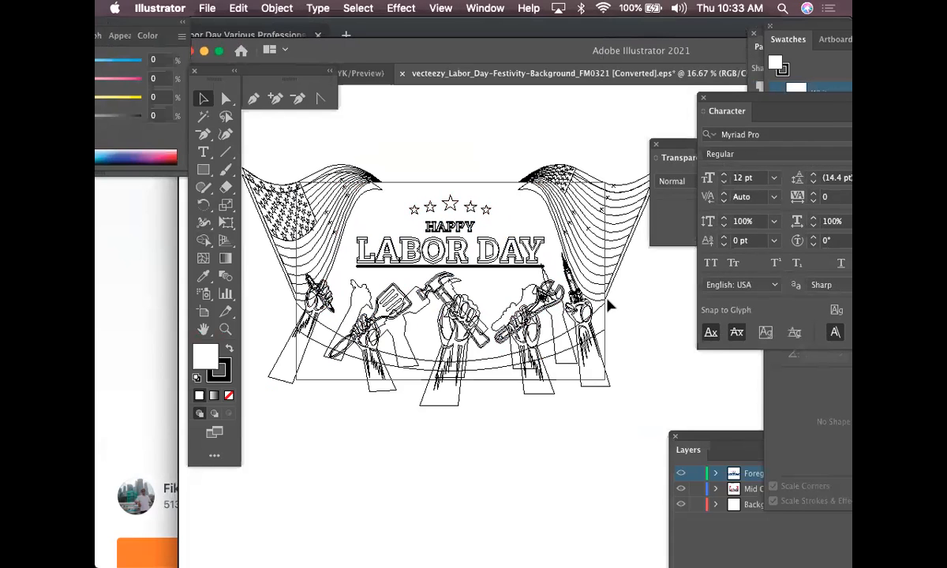
key("super+y")
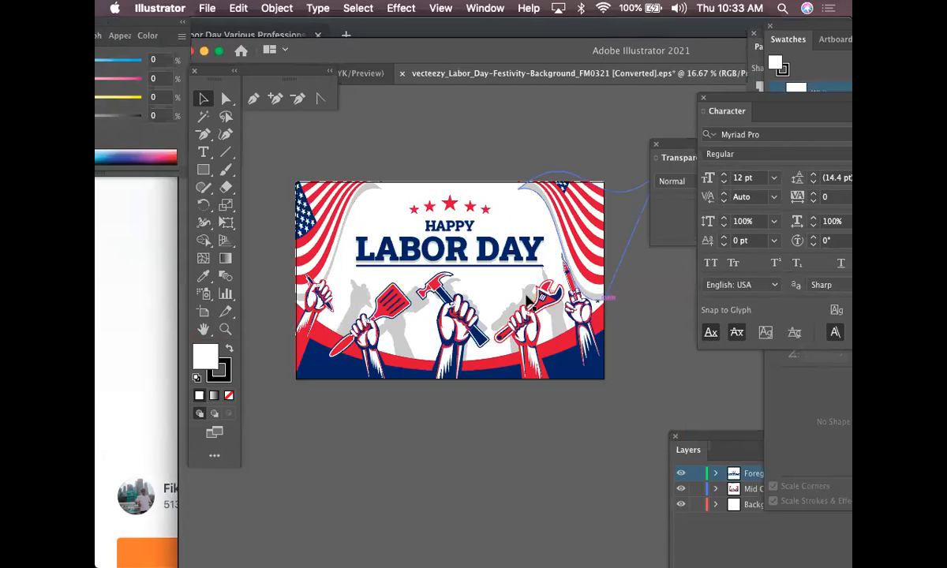
Step: Select all the Labor Day artwork, release its clipping mask and deselect everything
left_click_drag(272, 142, 635, 438)
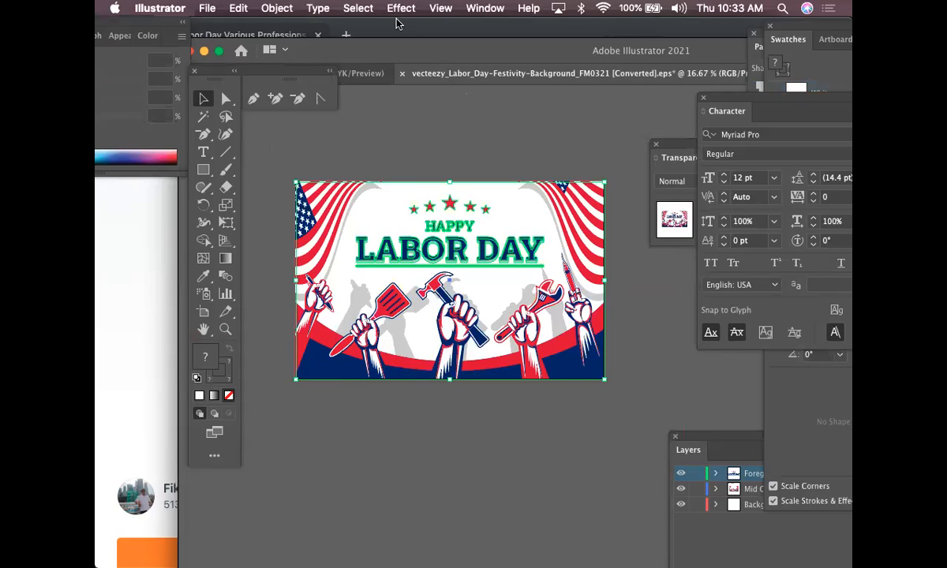
left_click(296, 8)
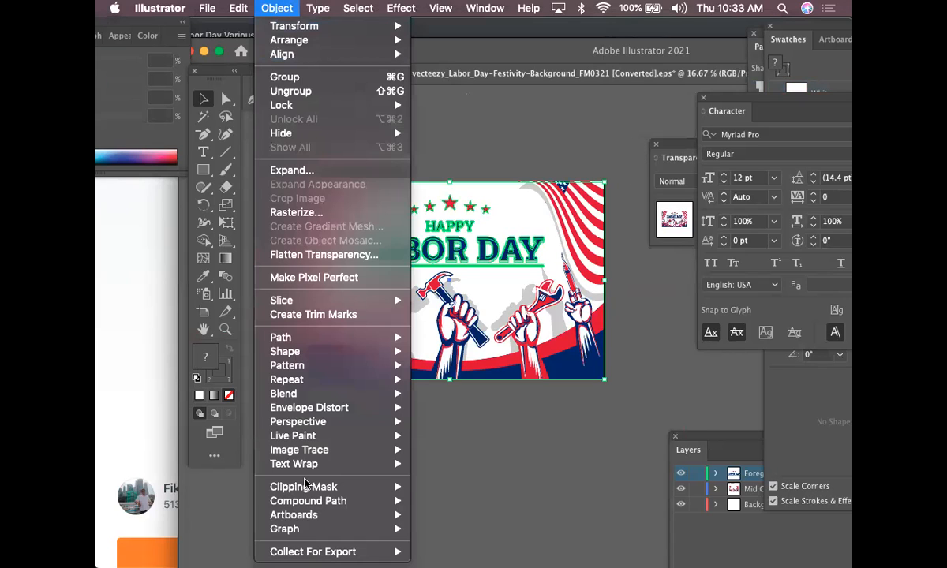
mouse_move(306, 483)
left_click(450, 502)
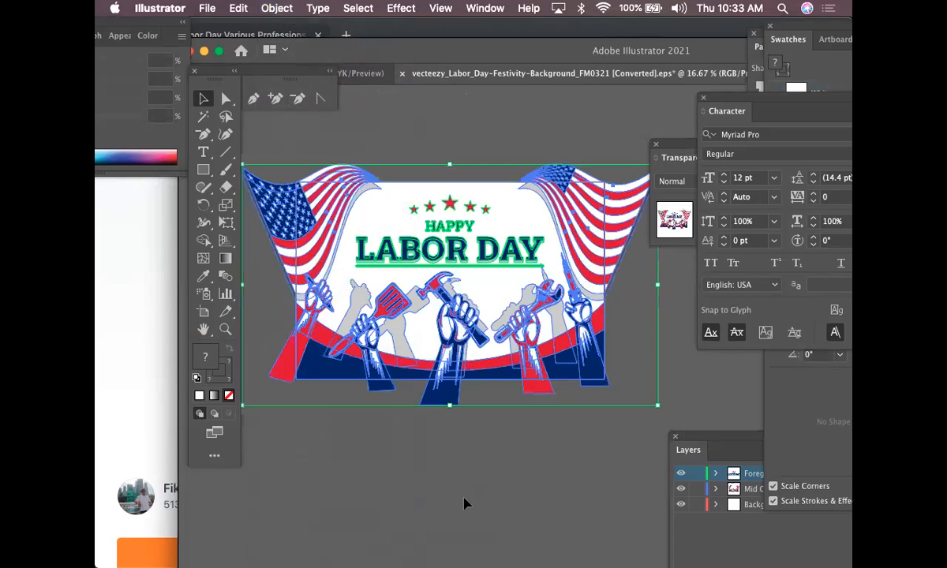
left_click(508, 499)
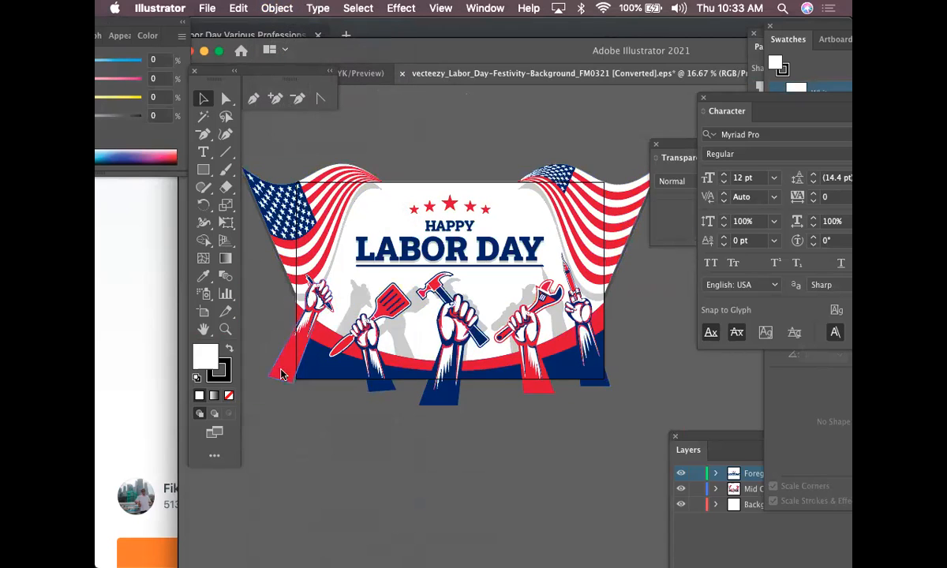
Step: Ungroup the hands-and-flags illustration and move the pair of American flags away from the rest of the artwork
left_click(432, 373)
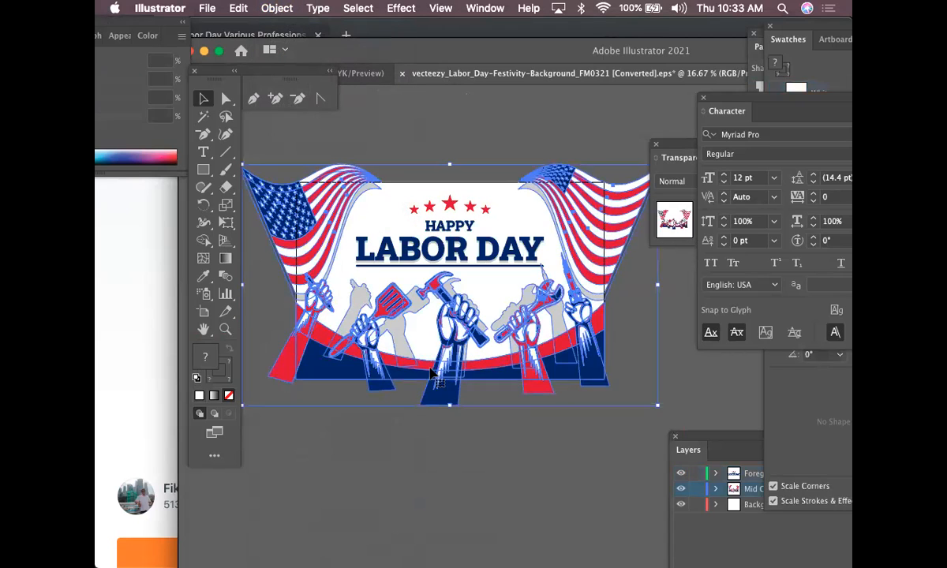
left_click(277, 8)
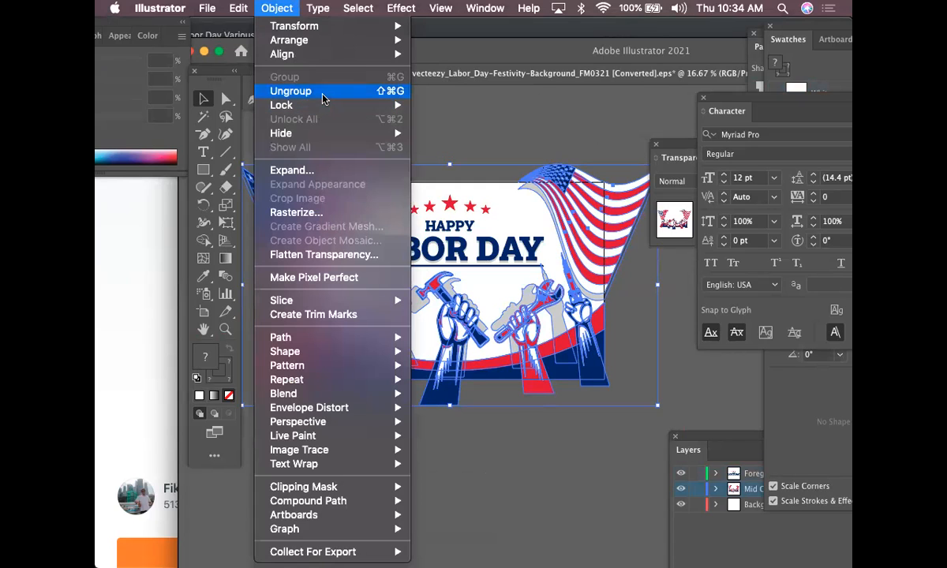
left_click(291, 91)
left_click_drag(243, 207, 377, 210)
left_click_drag(687, 228, 420, 267)
left_click_drag(348, 252, 529, 242)
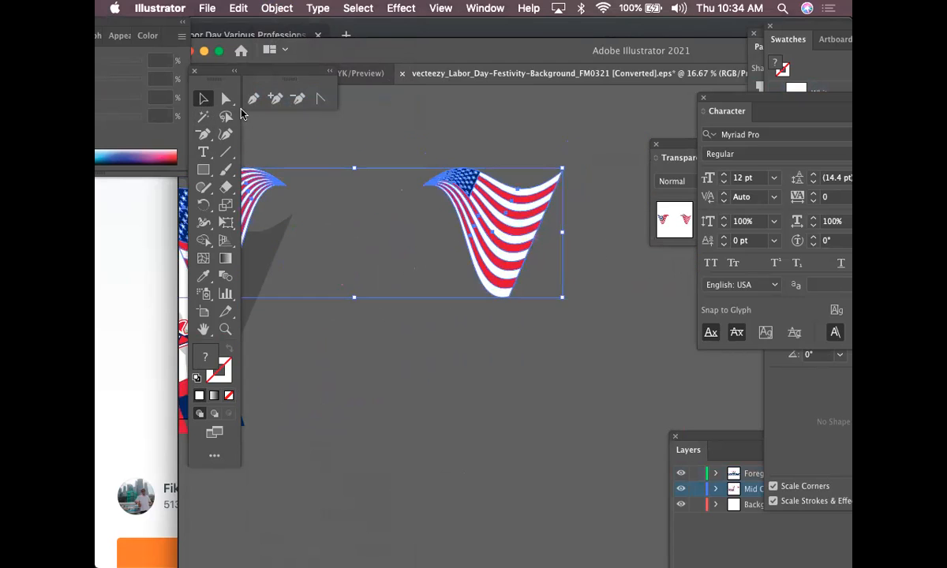
Step: Select only the right-hand American flag with the Direct Selection tool and paste a copy in empty space
left_click(226, 98)
left_click(389, 151)
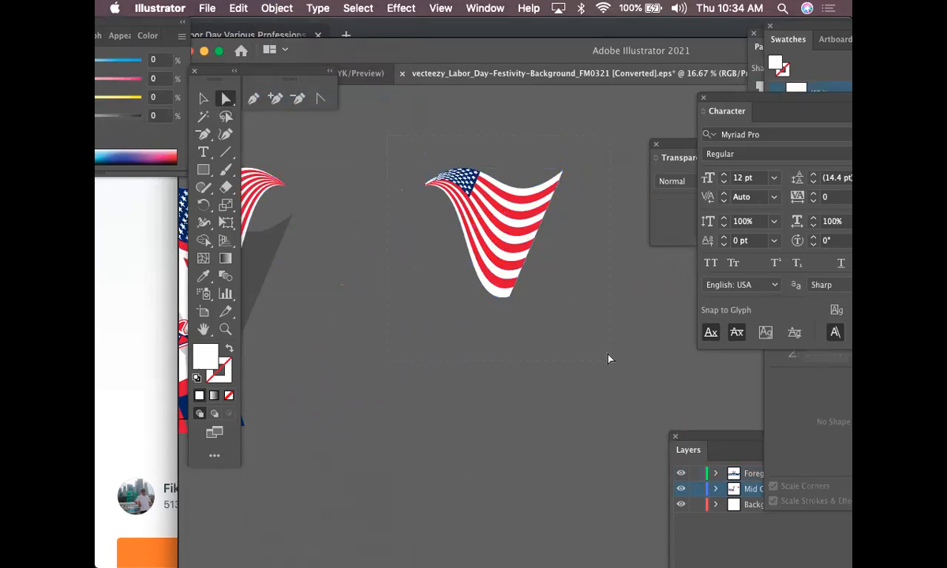
left_click_drag(607, 357, 606, 357)
key("super+c")
key("super+v")
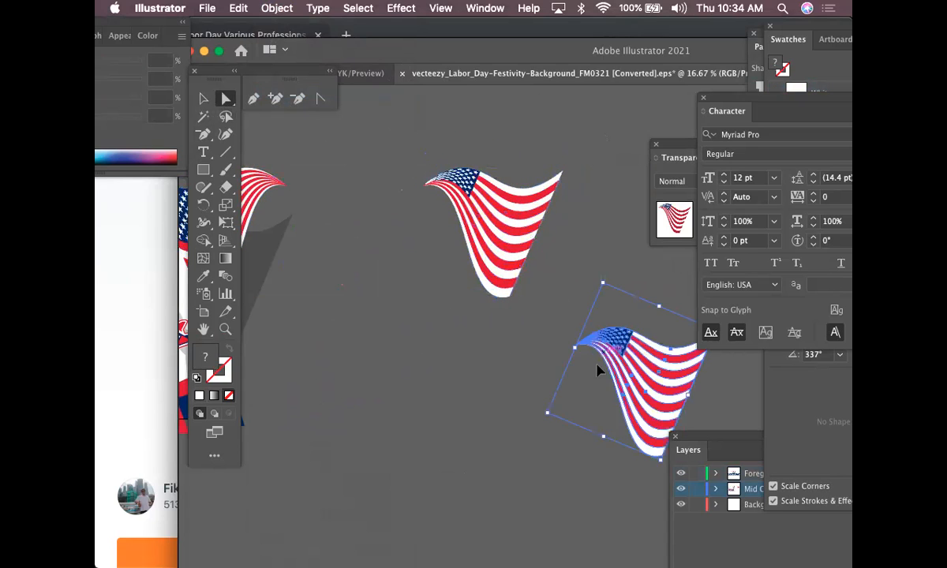
left_click_drag(569, 410, 284, 400)
left_click(423, 397)
left_click(365, 384)
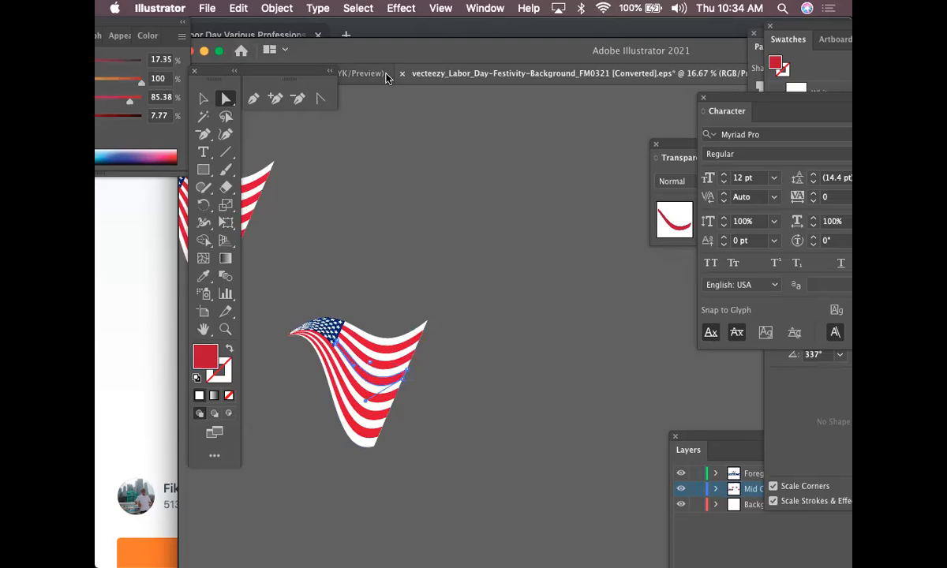
Step: Switch to the card_setup_an.ai document and reposition the Character and Layers panels so the full layer names can be read
left_click(387, 76)
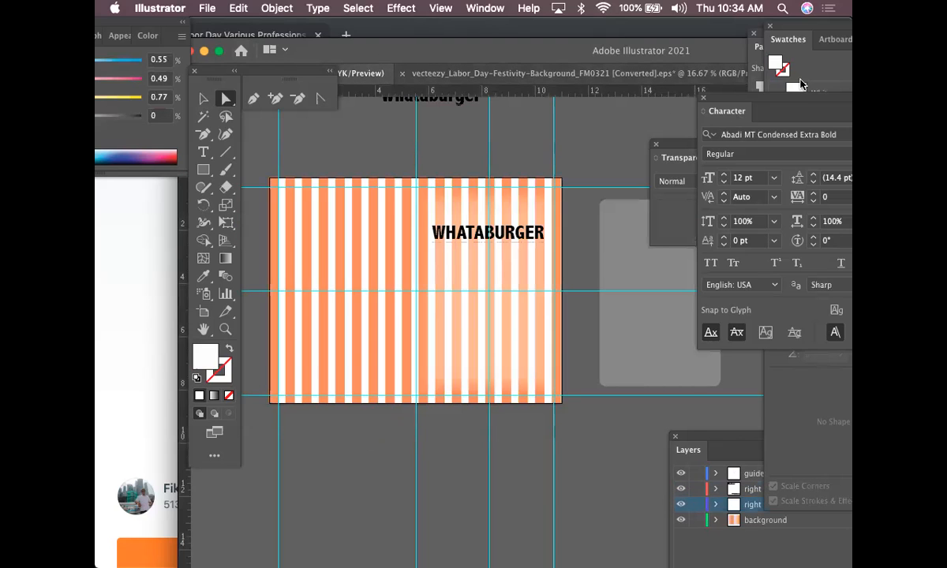
left_click(670, 215)
left_click_drag(775, 107, 658, 86)
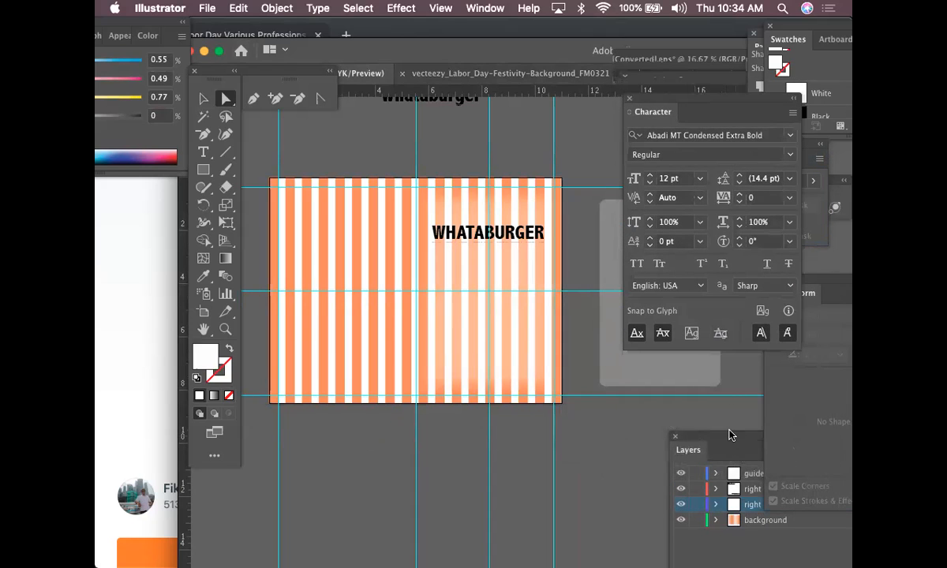
left_click_drag(730, 435, 627, 129)
left_click_drag(695, 137, 647, 103)
Step: Add a new layer directly above the right panel white box layer and name it "american flag"
left_click(800, 117)
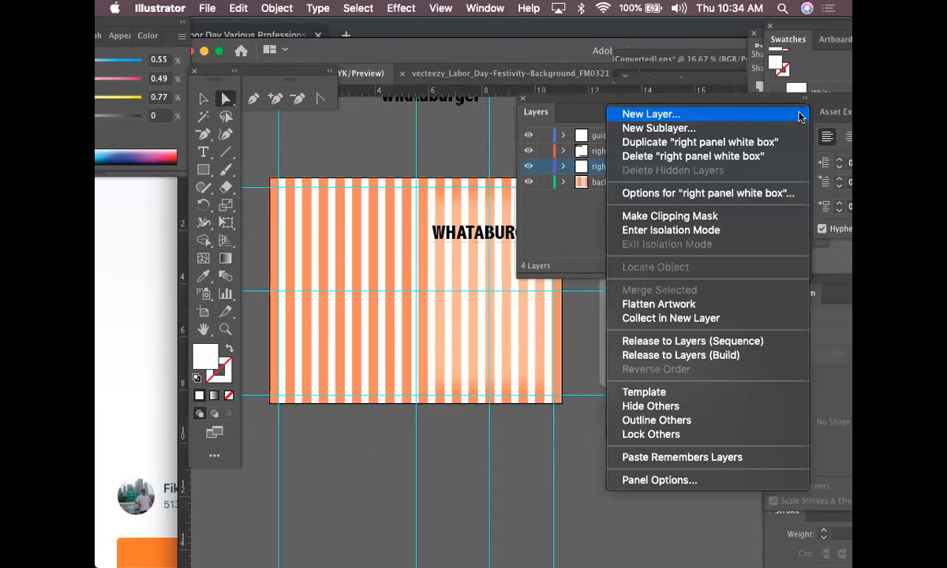
left_click(794, 119)
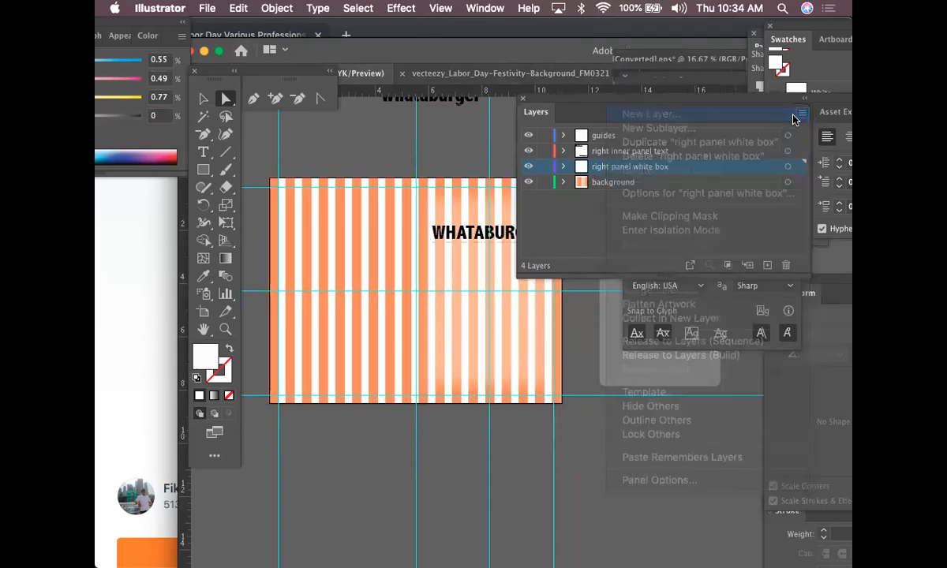
type("american")
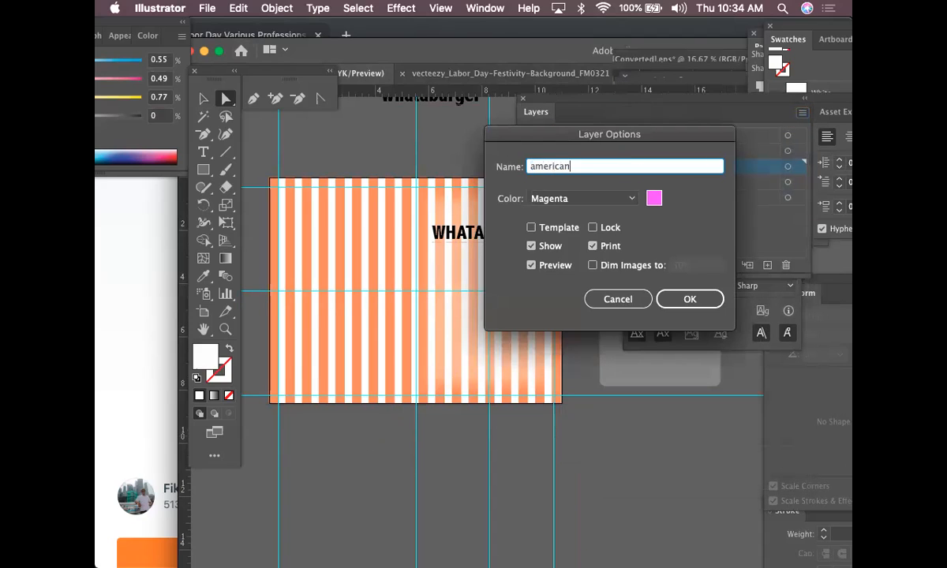
key("Return")
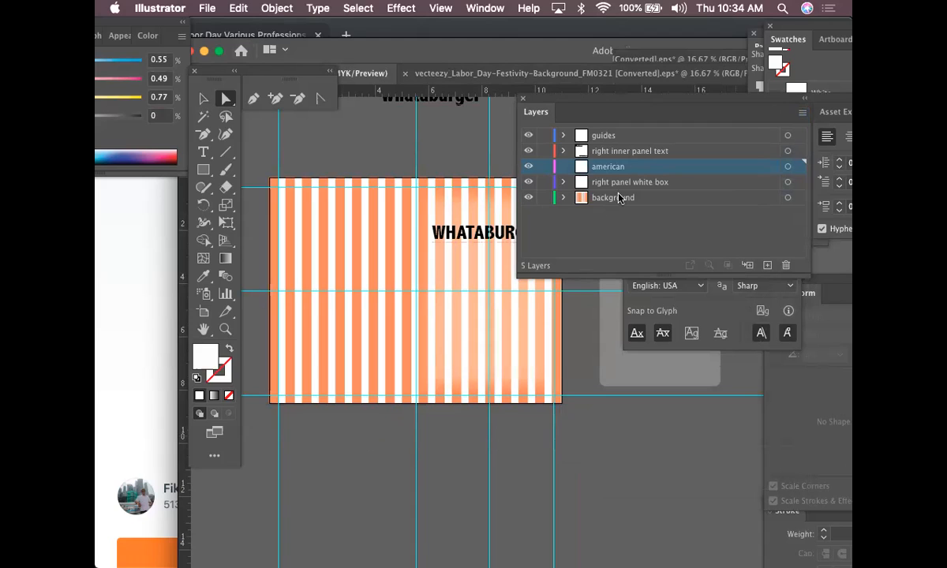
double_click(619, 166)
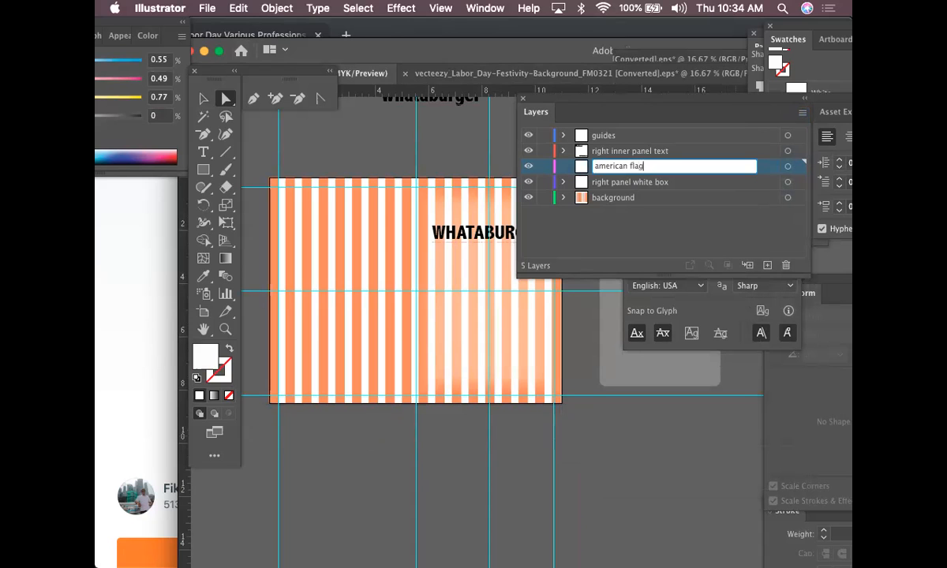
key("Return")
Step: Paste the copied flag onto the american flag layer, move the Layers panel aside and shift the flag over the card
key("super+v")
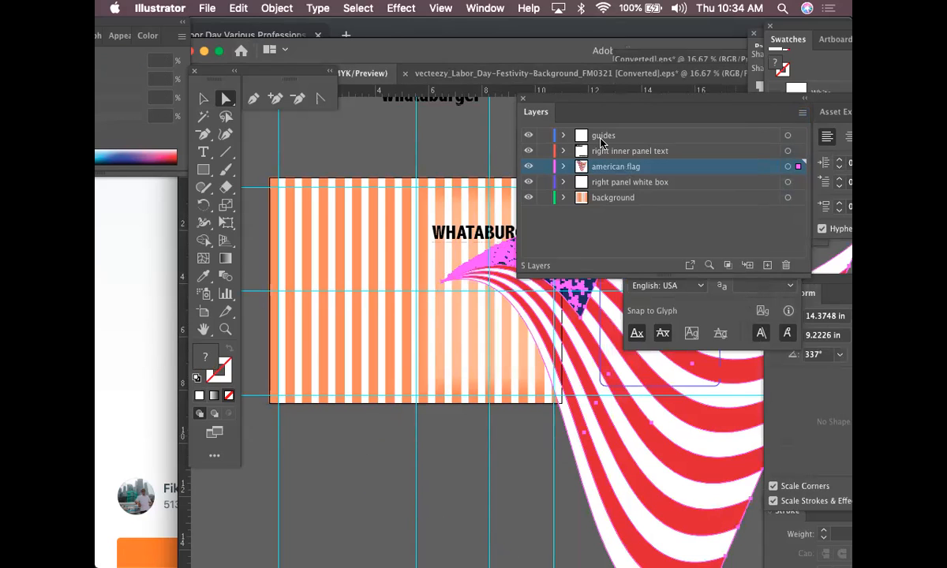
left_click_drag(603, 106, 846, 246)
left_click_drag(527, 319, 312, 198)
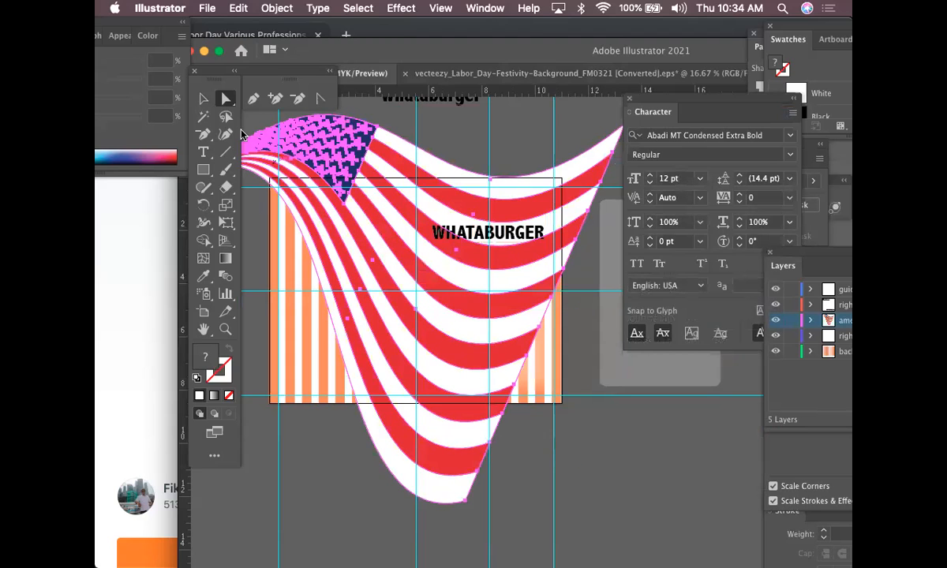
Step: Scale the flag down and move it off the card to the empty space beside the translucent rounded rectangle
key("v")
scroll(505, 202, "up", 3)
scroll(505, 201, "right", 2)
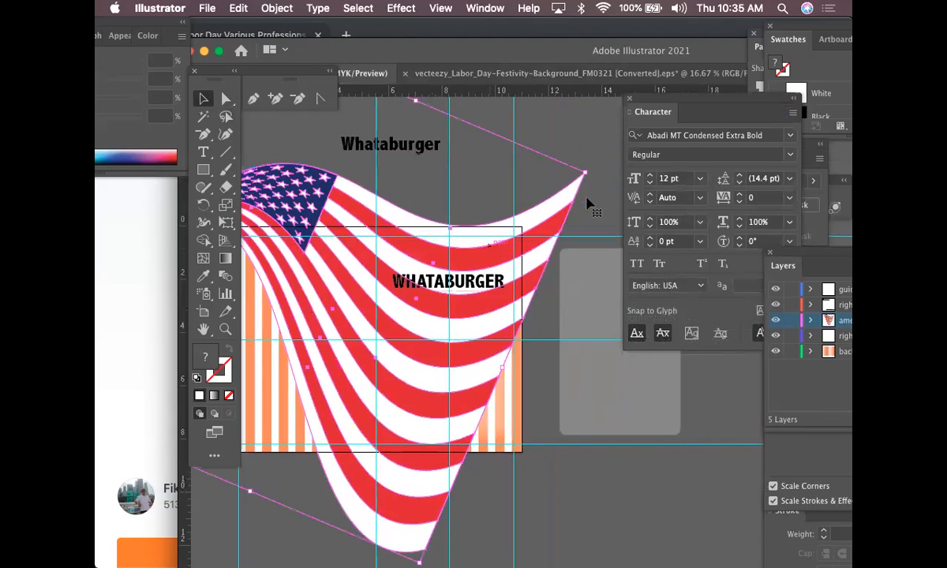
left_click_drag(583, 174, 452, 221)
left_click_drag(344, 287, 525, 185)
key("space")
left_click_drag(518, 191, 511, 231)
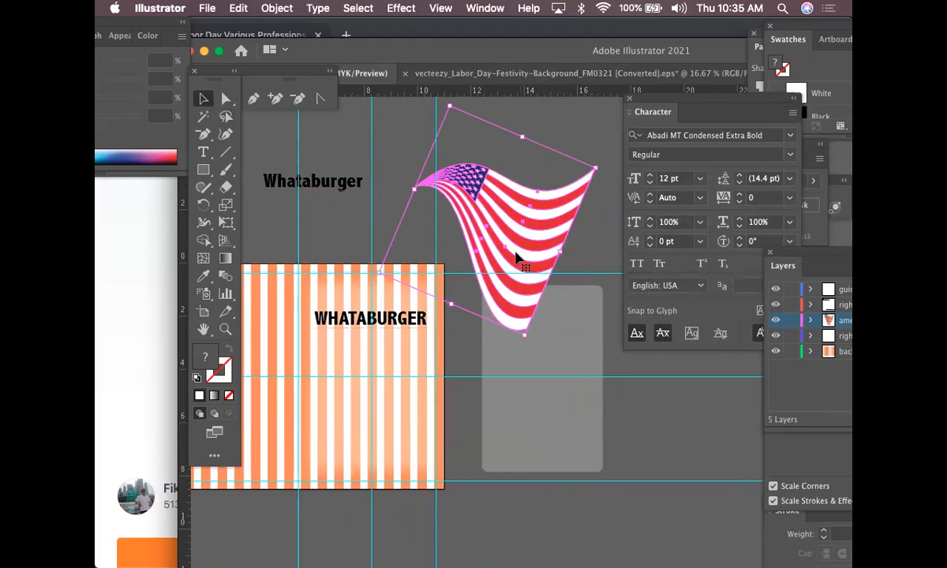
left_click_drag(518, 255, 558, 356)
left_click_drag(454, 349, 259, 338)
left_click_drag(359, 332, 481, 310)
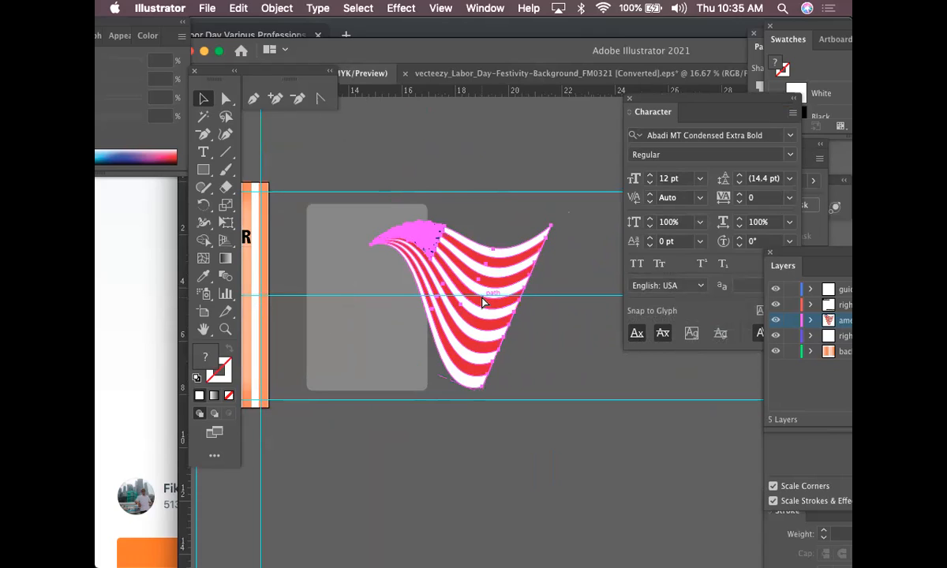
mouse_move(99, 204)
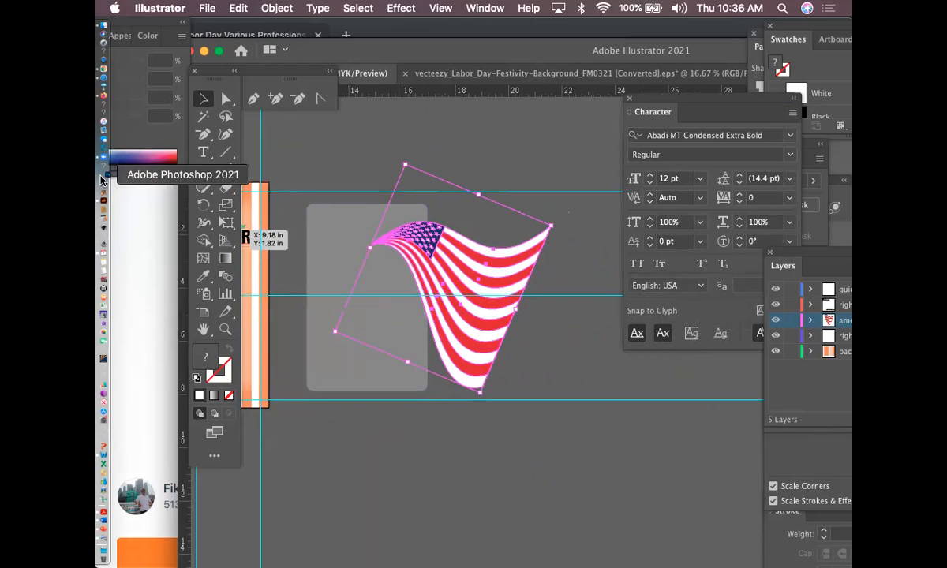
key("Tab")
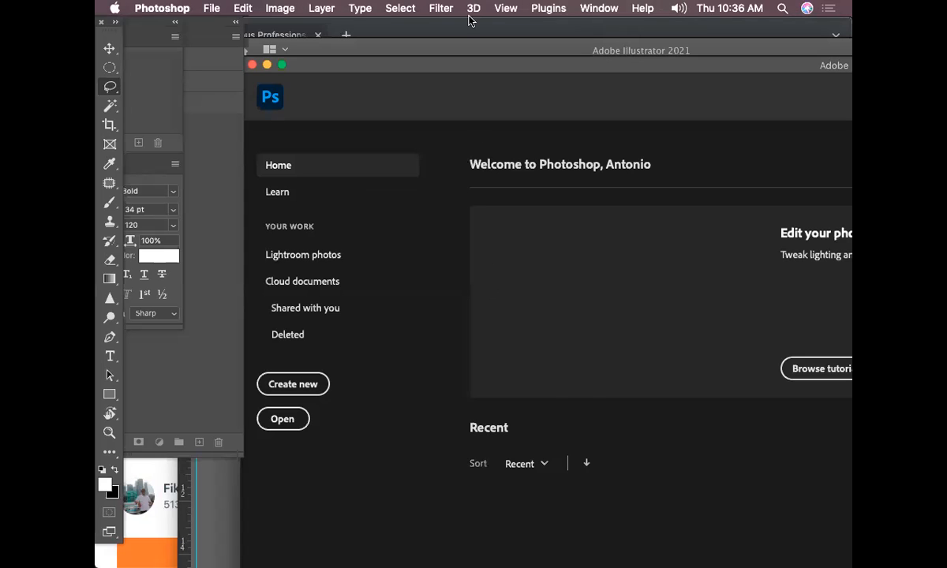
left_click(427, 46)
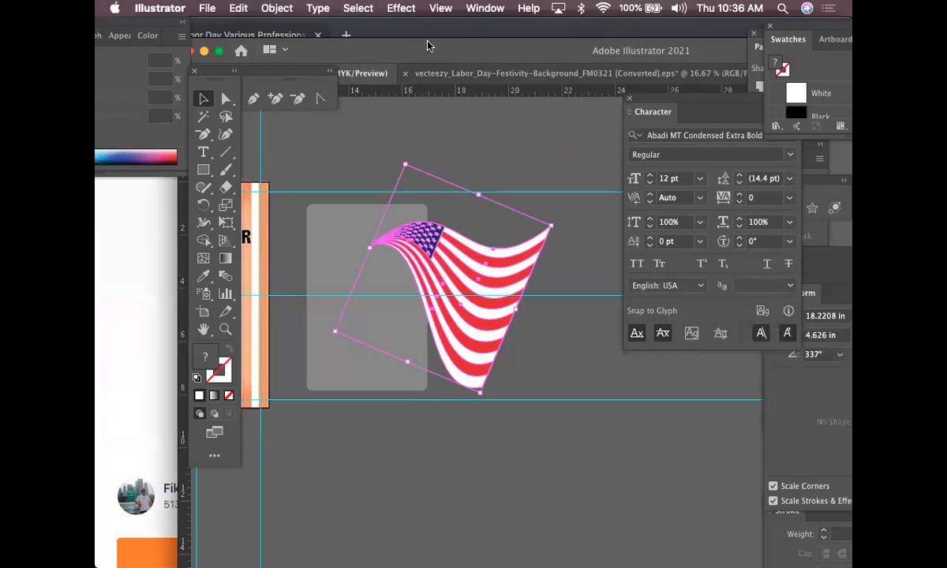
left_click(209, 8)
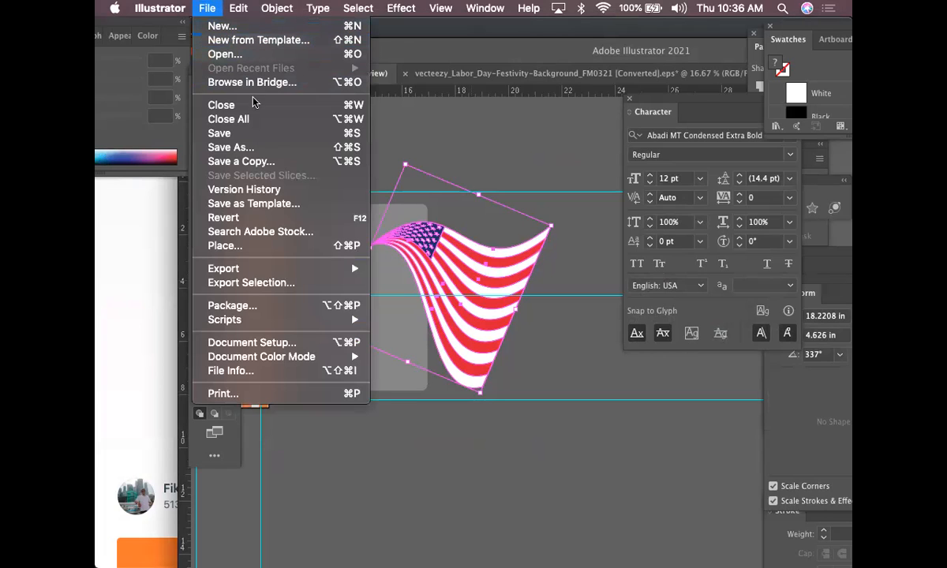
mouse_move(164, 9)
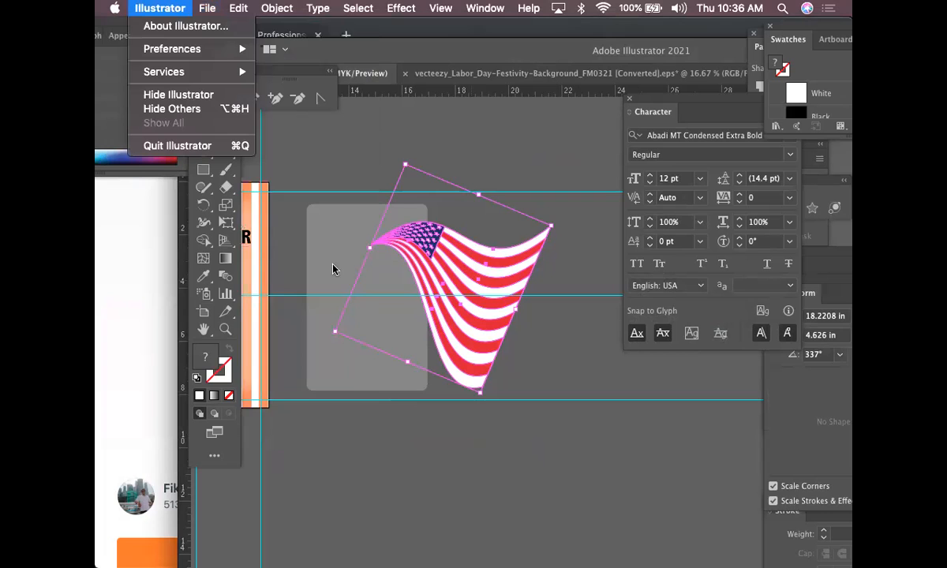
left_click(143, 248)
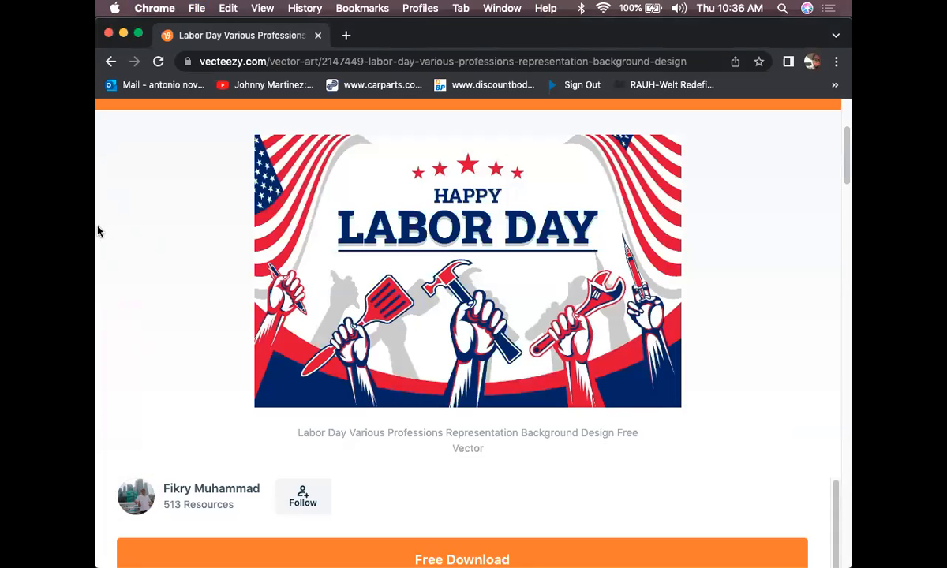
Step: Switch to Photoshop and create a new CMYK document at the clipboard size, with units in inches and a resolution of 300 pixels/inch
mouse_move(97, 137)
left_click(99, 174)
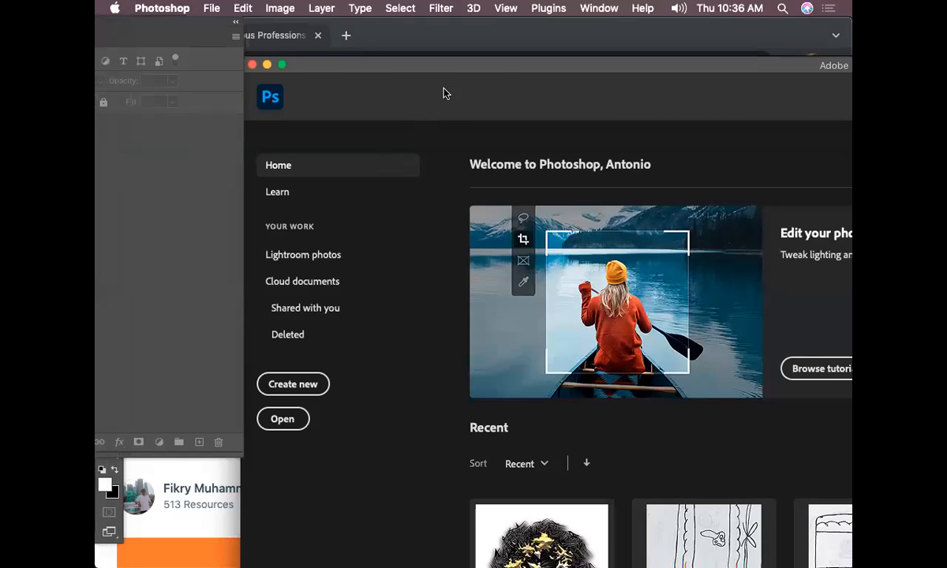
key("super+n")
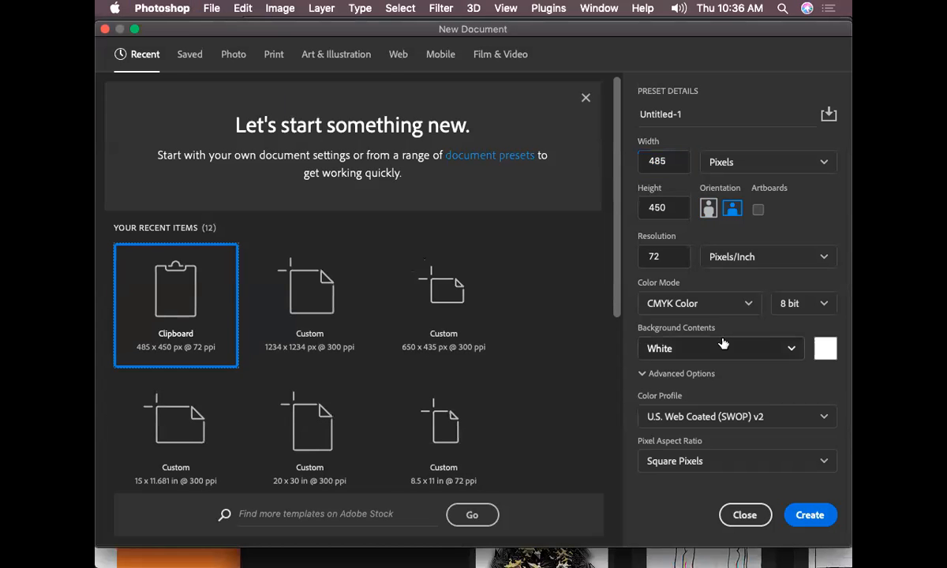
left_click_drag(553, 35, 255, 59)
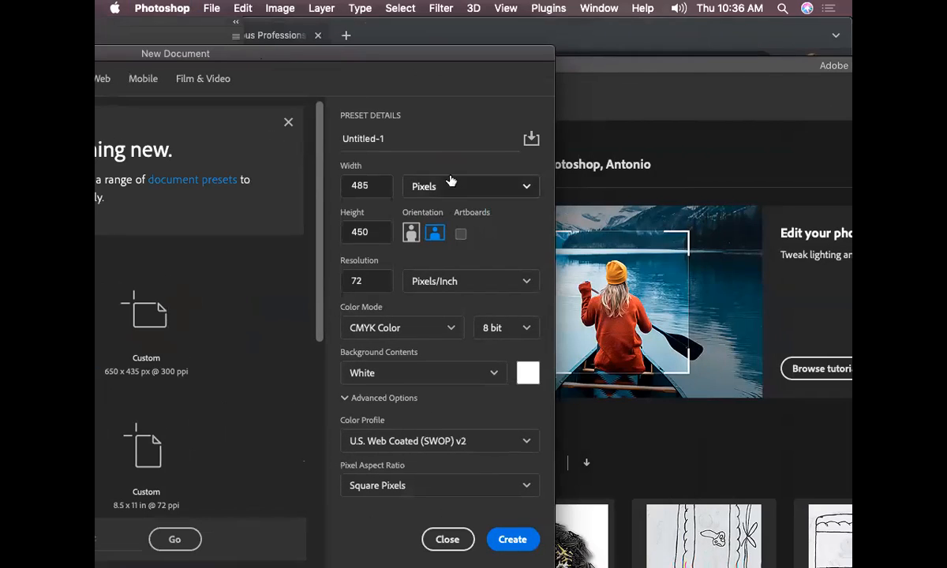
left_click(446, 187)
left_click(448, 239)
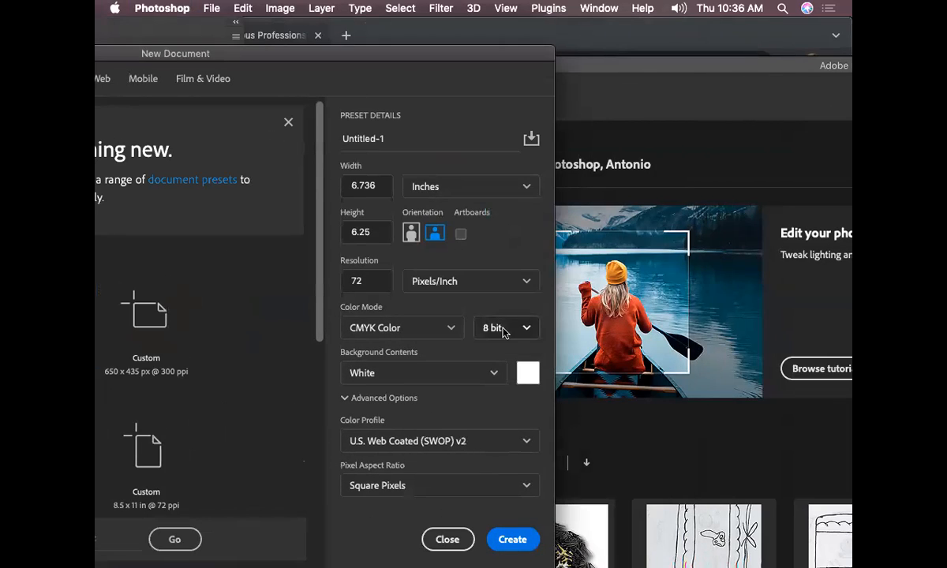
double_click(381, 278)
type("300")
key("Return")
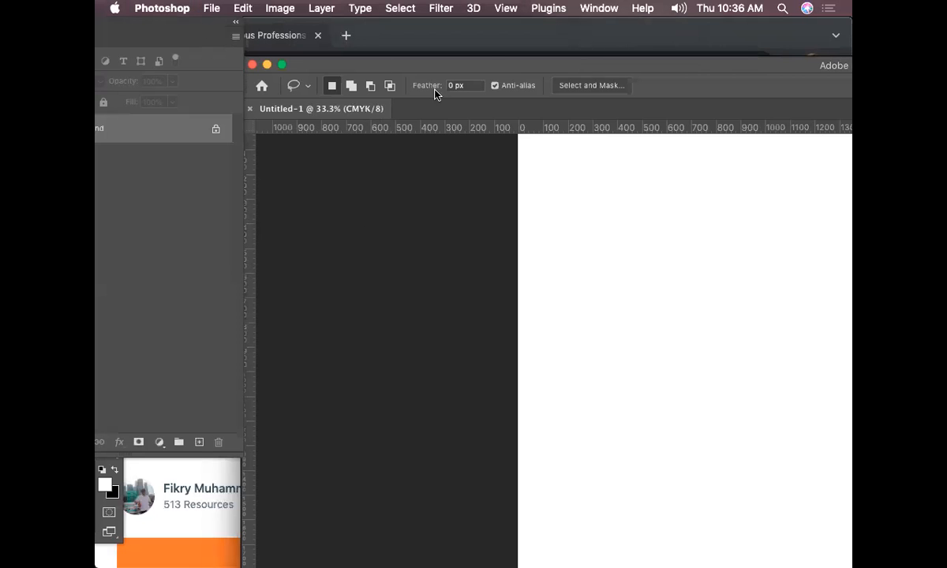
Step: Paste the flag as pixels into the new document, move the Layers panel clear of the tools and commit the placement
double_click(488, 66)
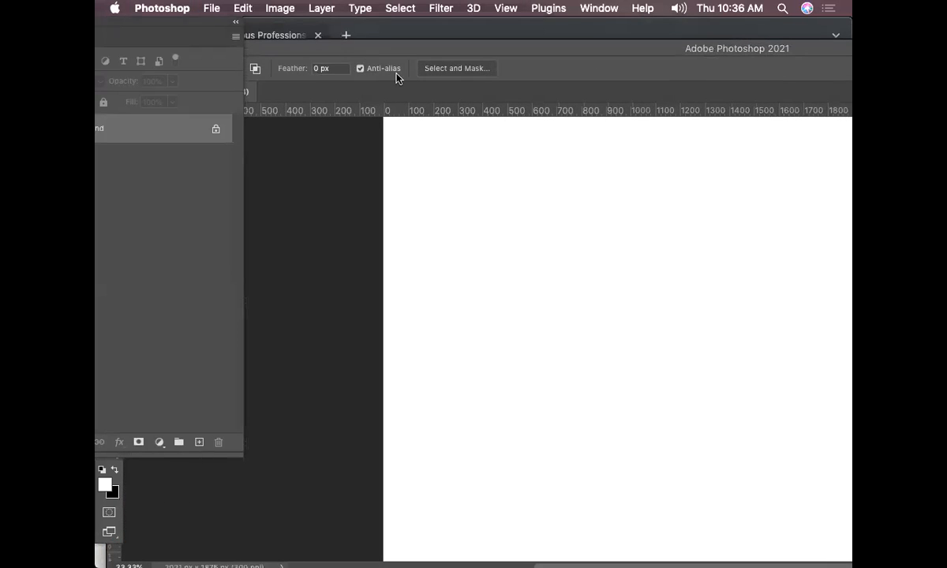
key("super+v")
left_click(699, 292)
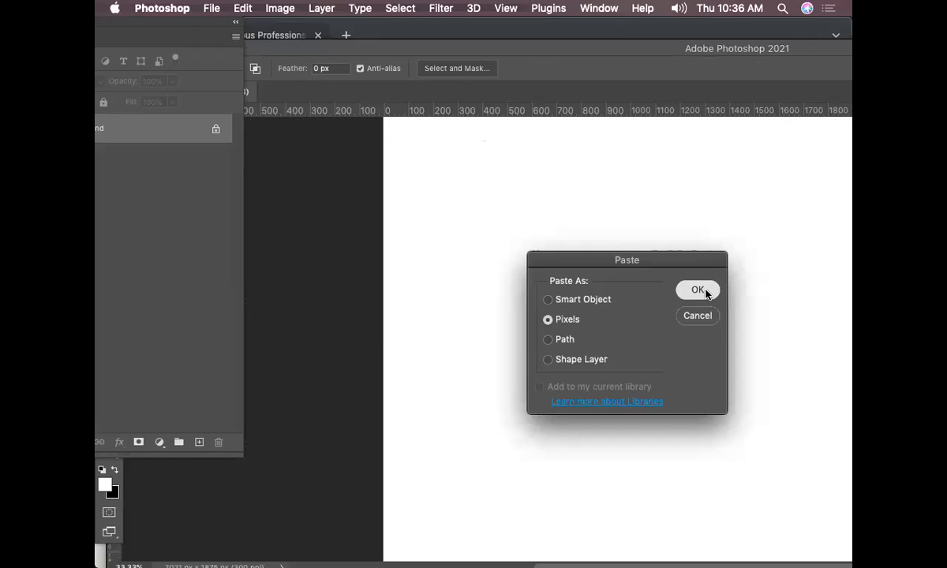
key("super+minus")
key("super+minus")
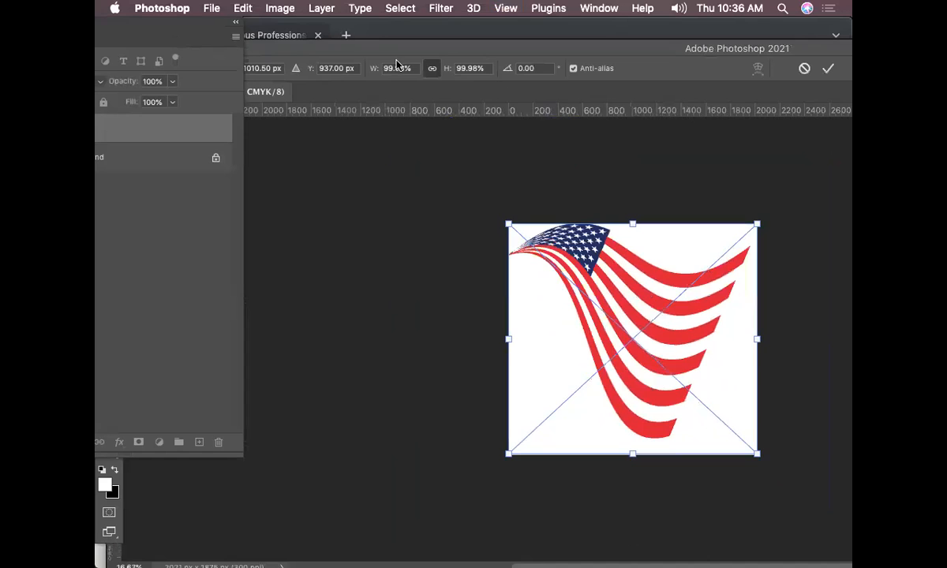
left_click_drag(132, 26, 782, 123)
left_click_drag(518, 173, 419, 143)
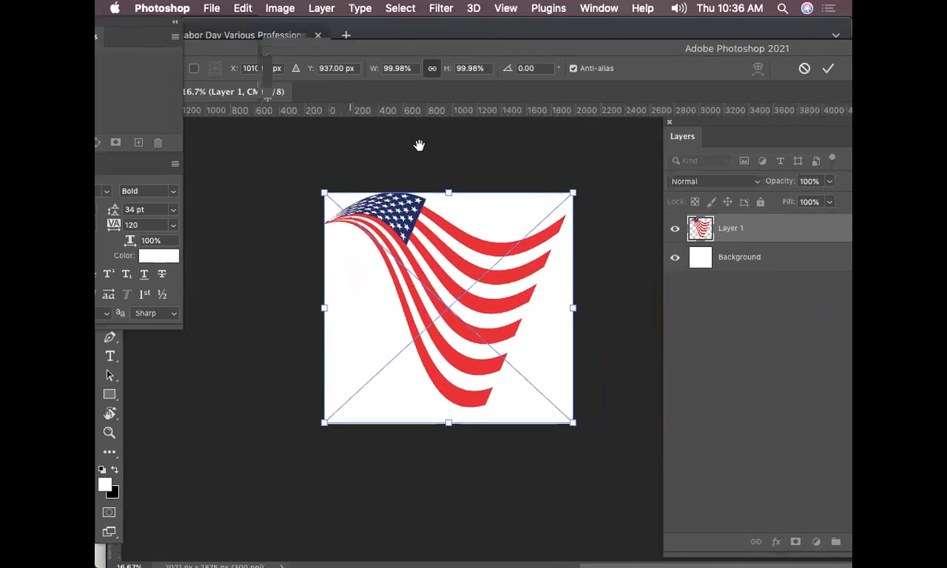
key("Return")
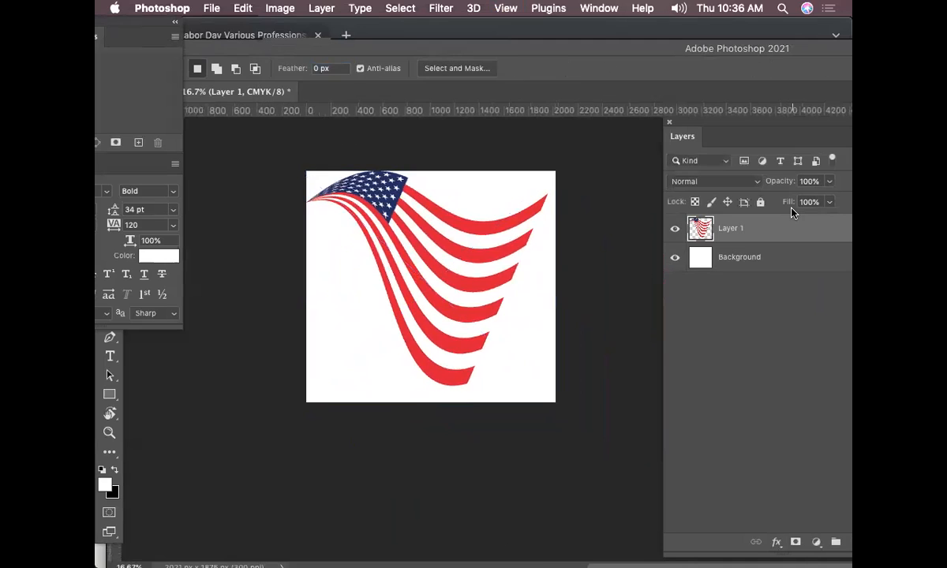
Step: Open the Liquify filter for the flag on Layer 1
left_click(295, 7)
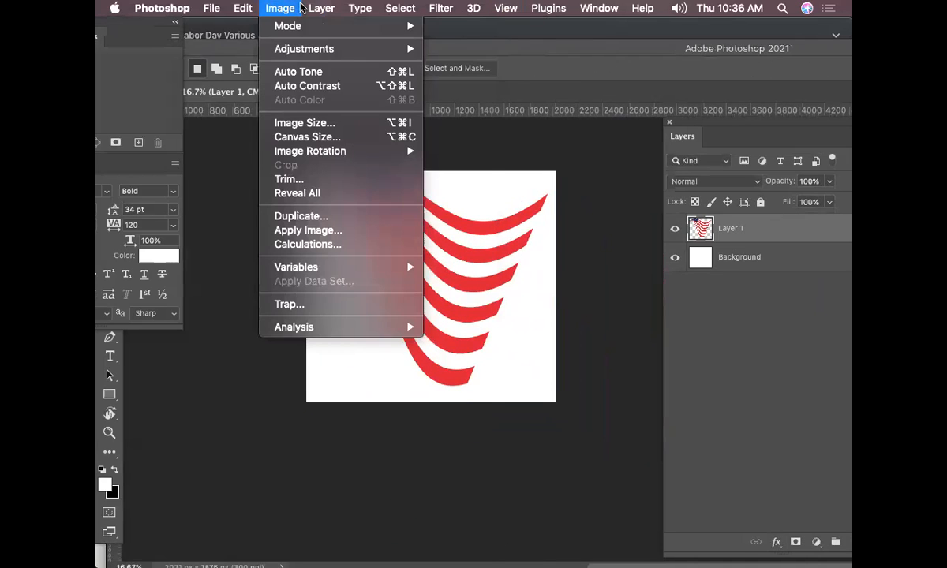
mouse_move(442, 7)
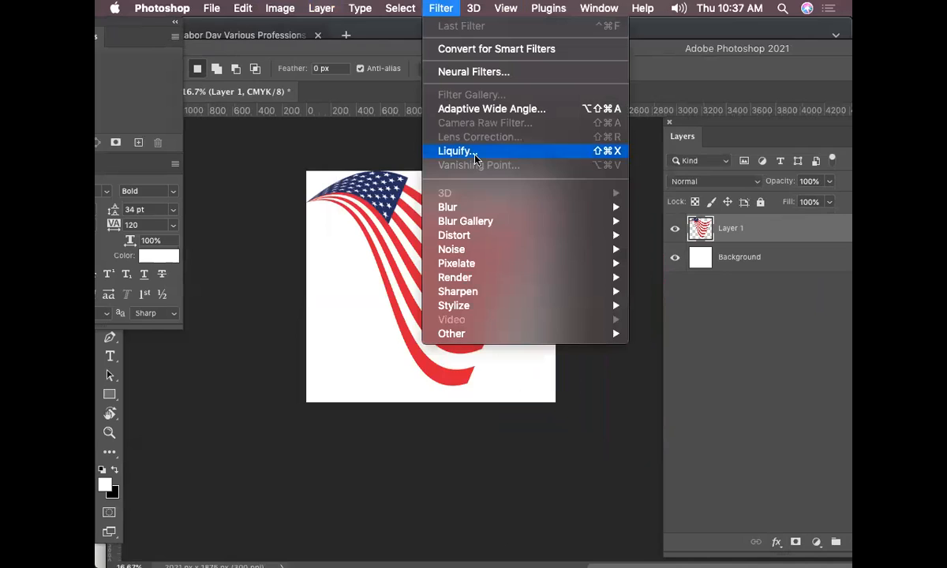
mouse_move(401, 8)
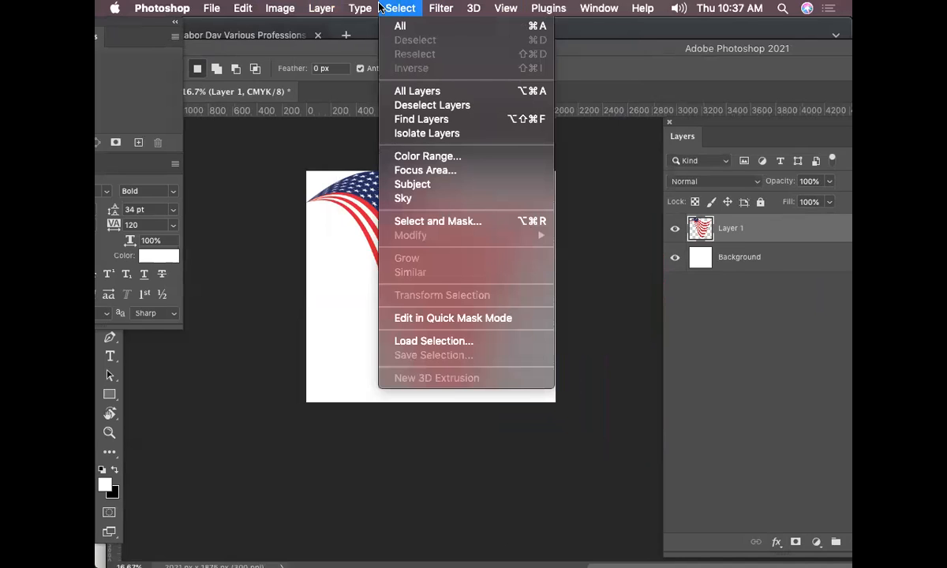
mouse_move(449, 8)
mouse_move(328, 8)
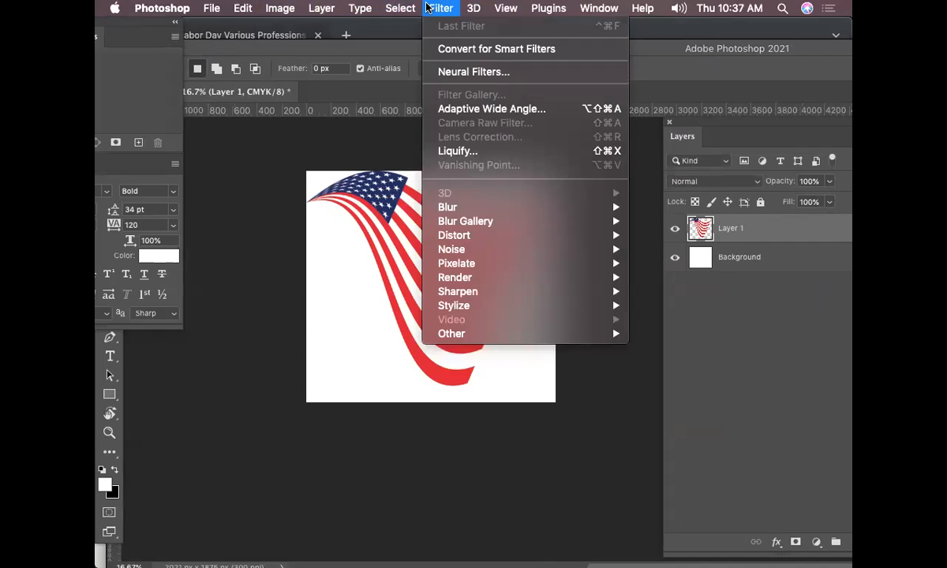
left_click(462, 152)
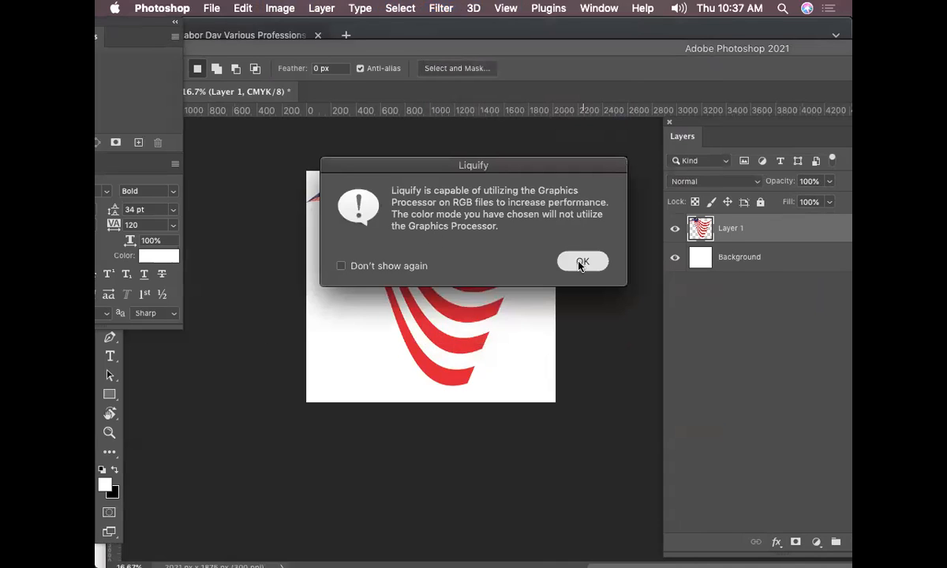
left_click(580, 263)
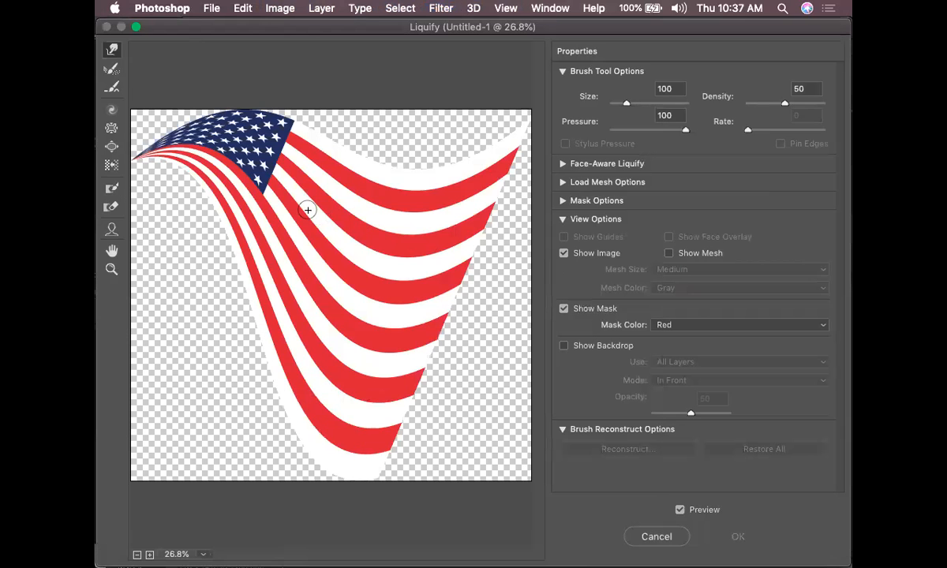
Step: Enlarge the Forward Warp brush to 300 and pull the stripes along the flag's lower-left edge outward into jagged folds
key("bracketright")
key("bracketright")
key("bracketright")
key("bracketright")
key("bracketright")
key("bracketright")
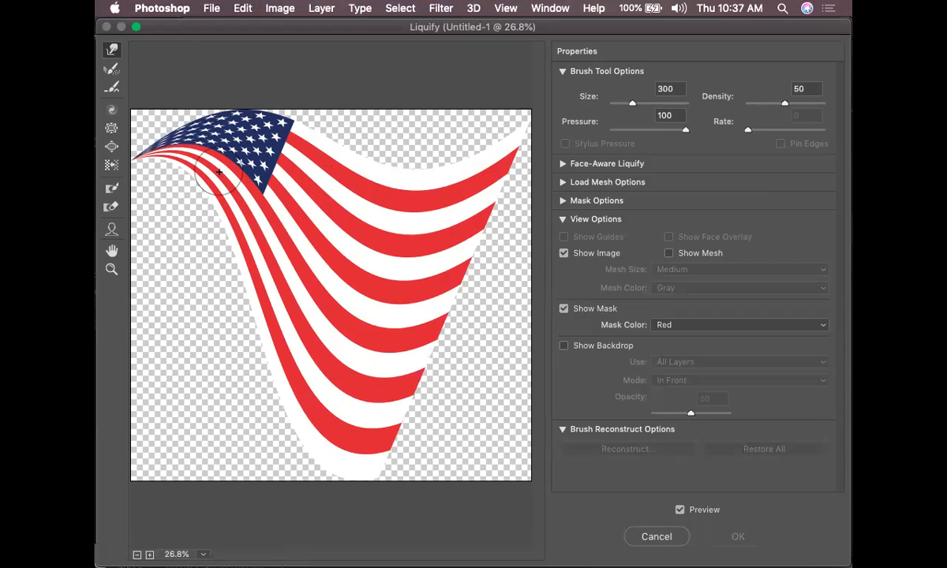
mouse_move(204, 167)
left_mouse_down()
mouse_move(206, 202)
mouse_move(155, 342)
left_mouse_up()
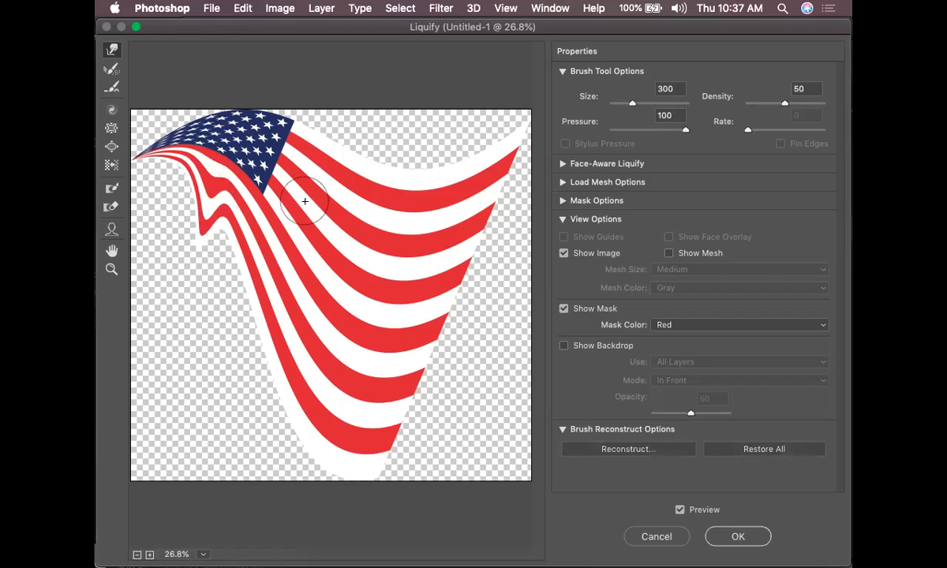
left_click_drag(305, 202, 225, 441)
left_click_drag(259, 239, 154, 382)
left_click_drag(313, 374, 315, 515)
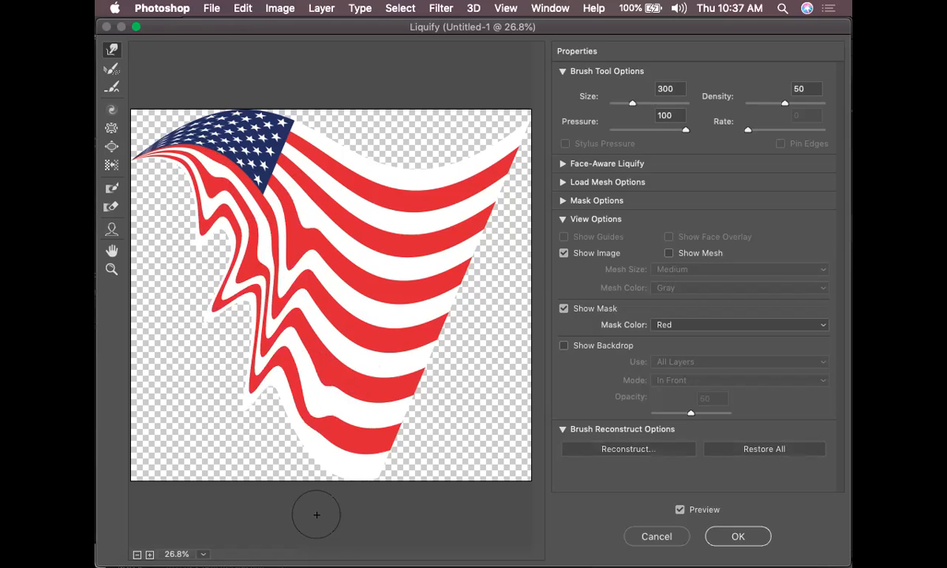
Step: Warp the flag's right side, pulling the upper corner and the stripe ends outward into ragged points down to the lowest stripe
left_click_drag(377, 435, 477, 463)
mouse_move(400, 151)
left_mouse_down()
mouse_move(467, 159)
mouse_move(517, 84)
left_mouse_up()
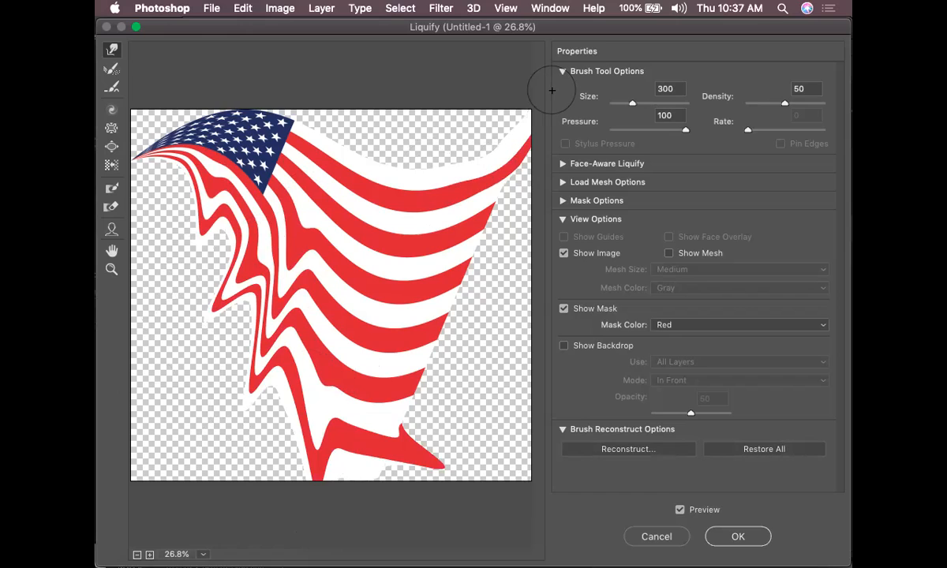
left_click_drag(502, 177, 571, 175)
mouse_move(496, 223)
left_mouse_down()
mouse_move(522, 201)
mouse_move(551, 199)
mouse_move(606, 239)
left_mouse_up()
left_click_drag(479, 273, 600, 285)
left_click_drag(446, 308, 550, 324)
left_click_drag(447, 353, 520, 333)
left_click_drag(402, 375, 499, 396)
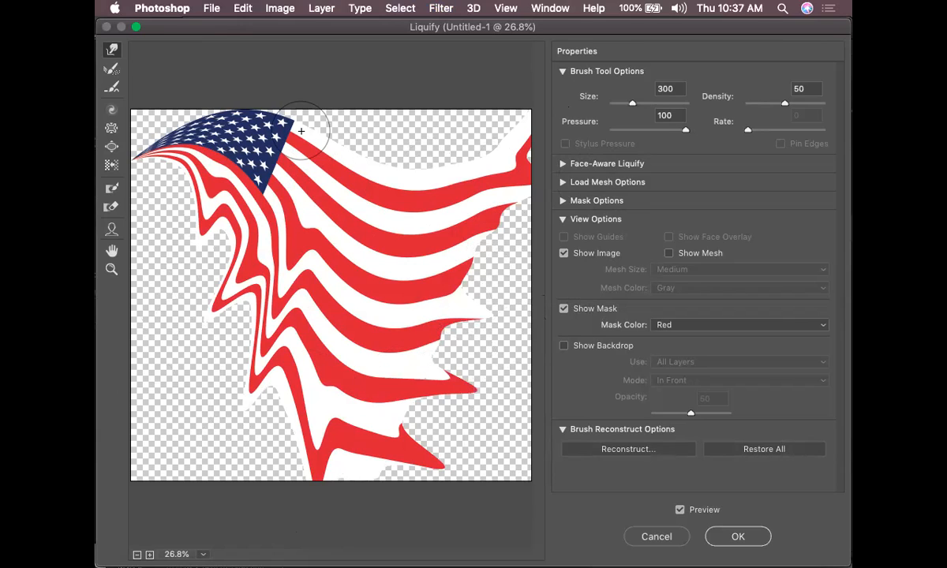
Step: Warp the flag's top edge, star field and upper-left stripes outward into torn points, and apply the Liquify distortion
left_click_drag(300, 129, 317, 38)
left_click_drag(342, 151, 401, 66)
left_click_drag(400, 164, 458, 108)
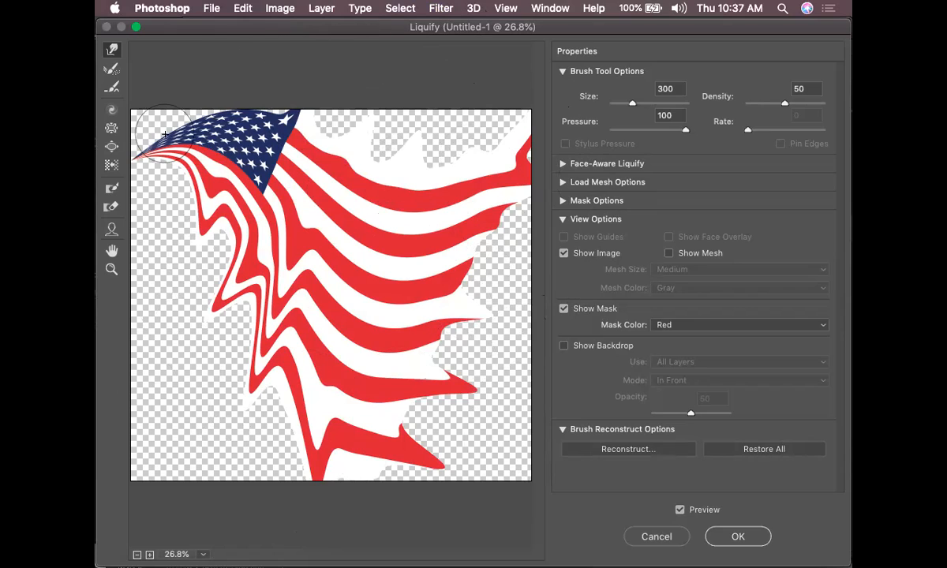
left_click_drag(167, 135, 118, 146)
left_click_drag(172, 122, 117, 56)
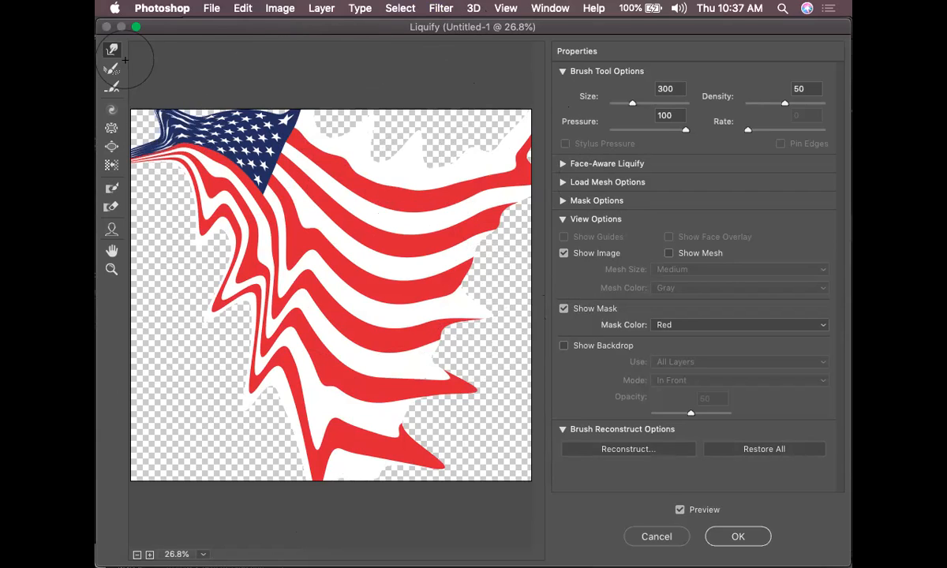
mouse_move(195, 124)
left_mouse_down()
mouse_move(206, 111)
mouse_move(157, 61)
left_mouse_up()
left_click_drag(258, 128, 277, 89)
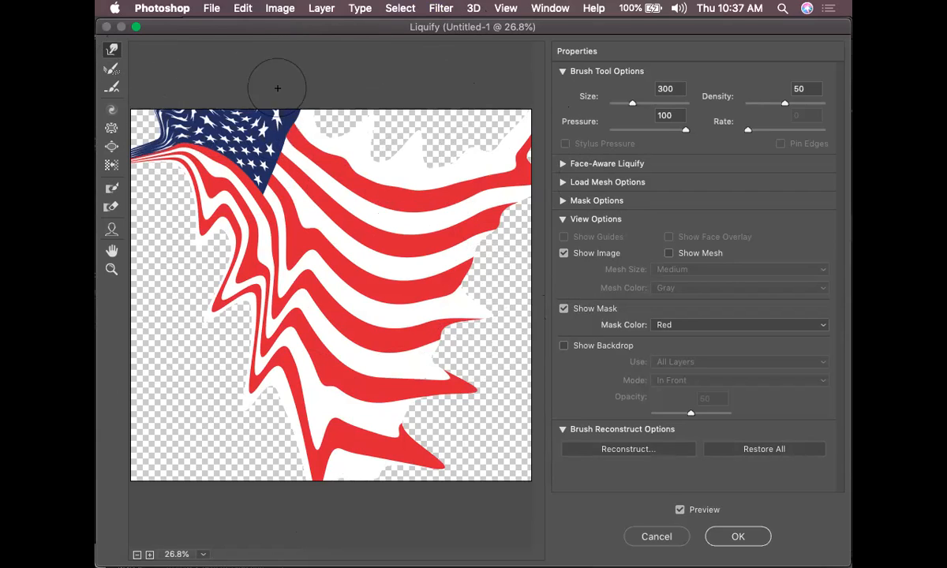
left_click_drag(190, 162, 106, 213)
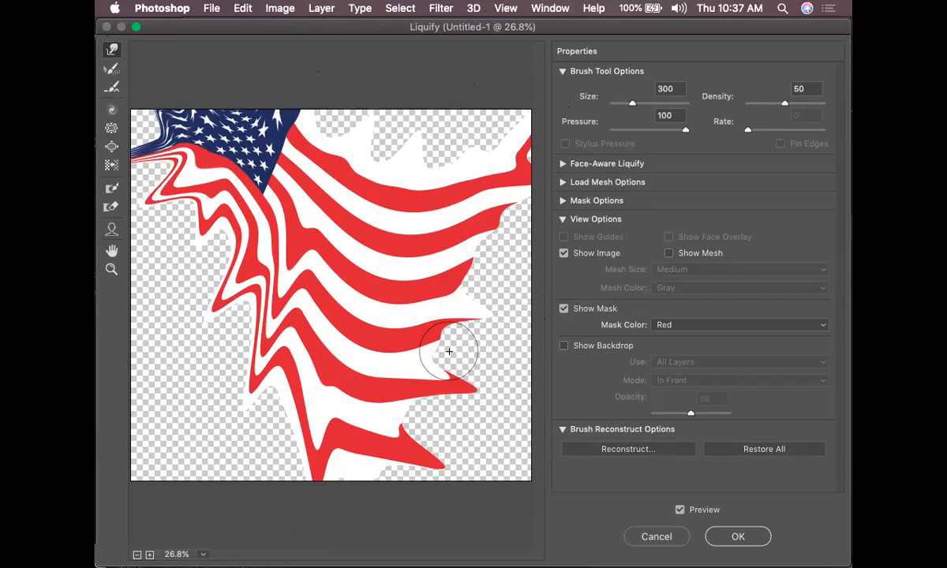
left_click(731, 544)
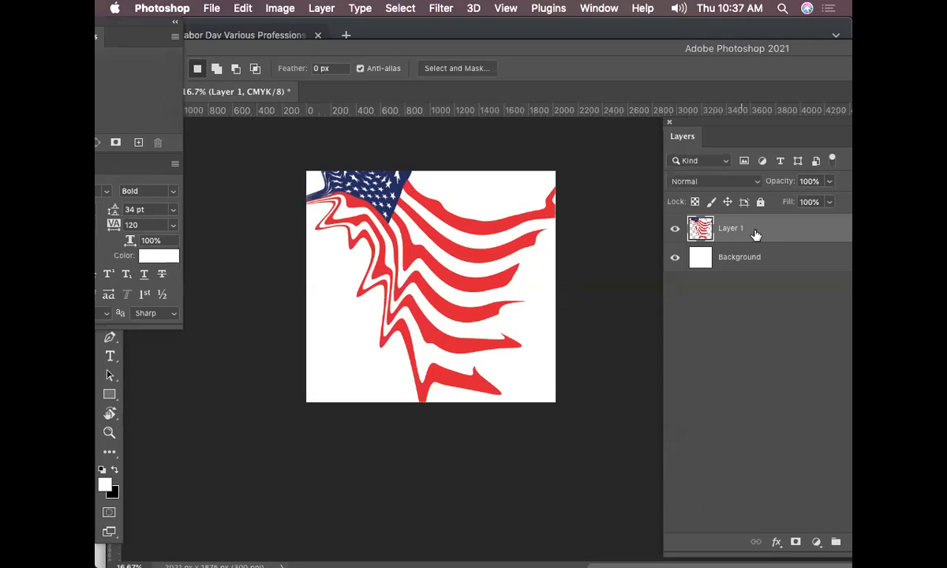
Step: Add a Bevel & Emboss effect to the flag on Layer 1
double_click(767, 236)
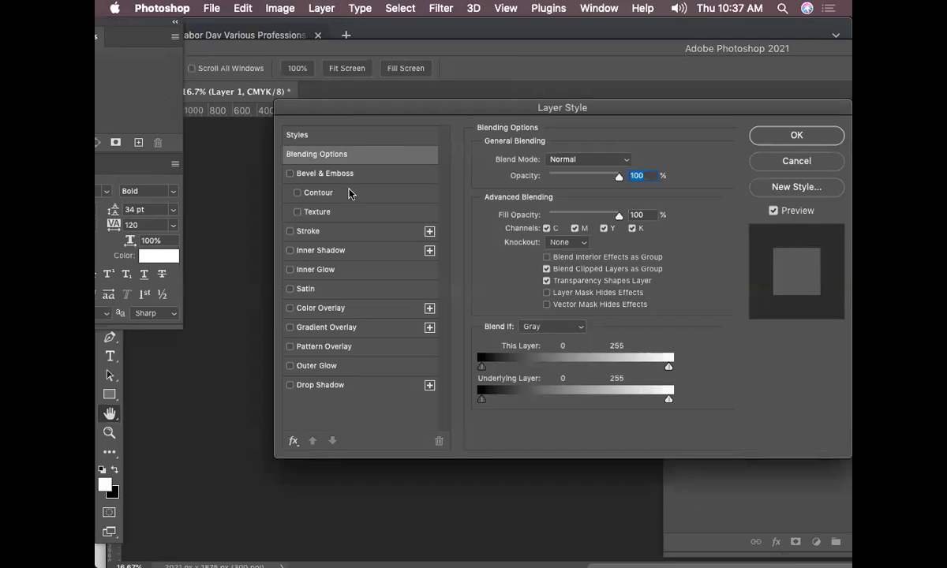
left_click_drag(370, 111, 451, 395)
left_click(436, 165)
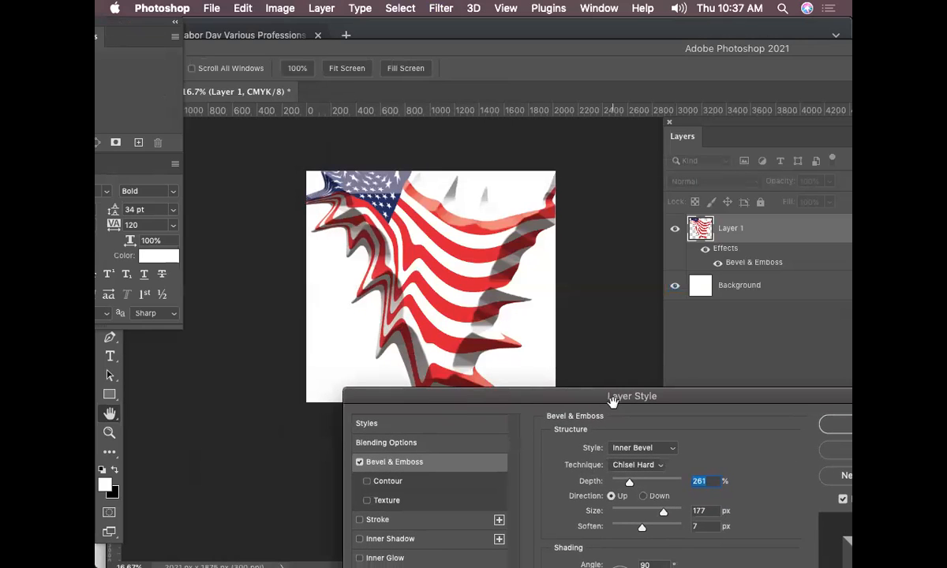
left_click_drag(624, 400, 562, 95)
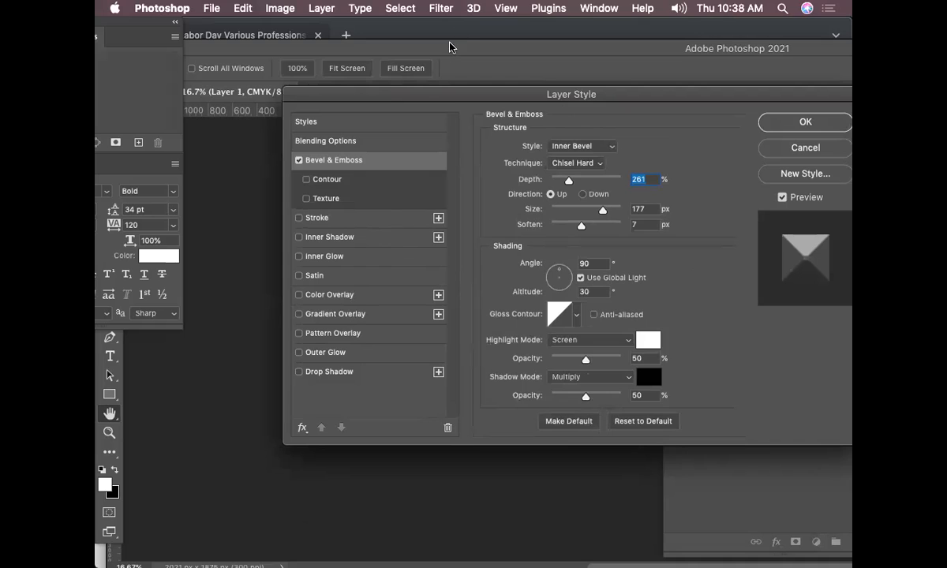
left_click_drag(450, 99, 391, 168)
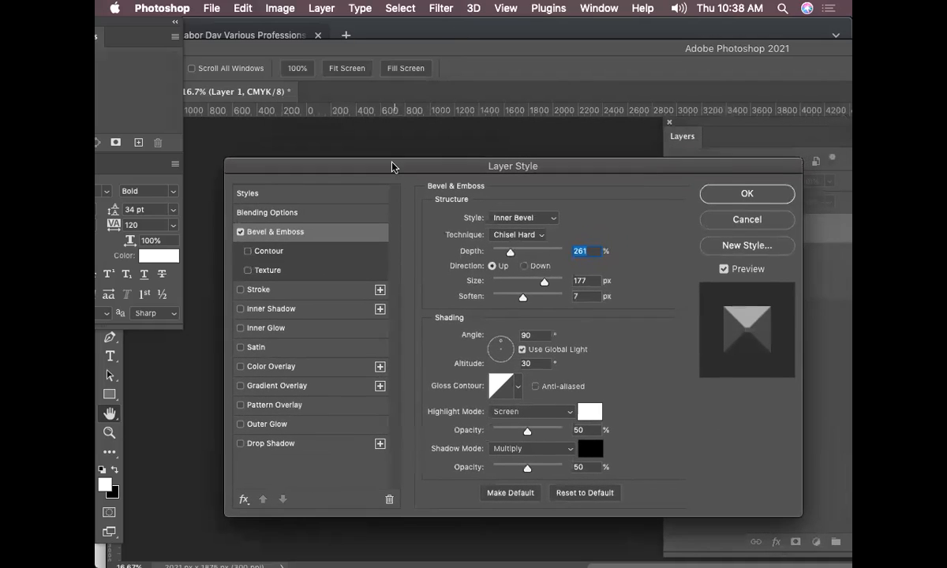
Step: Add a Drop Shadow to the flag with opacity 61%, distance 47 px, spread 44% and size 98 px, and apply the layer style
left_click(290, 447)
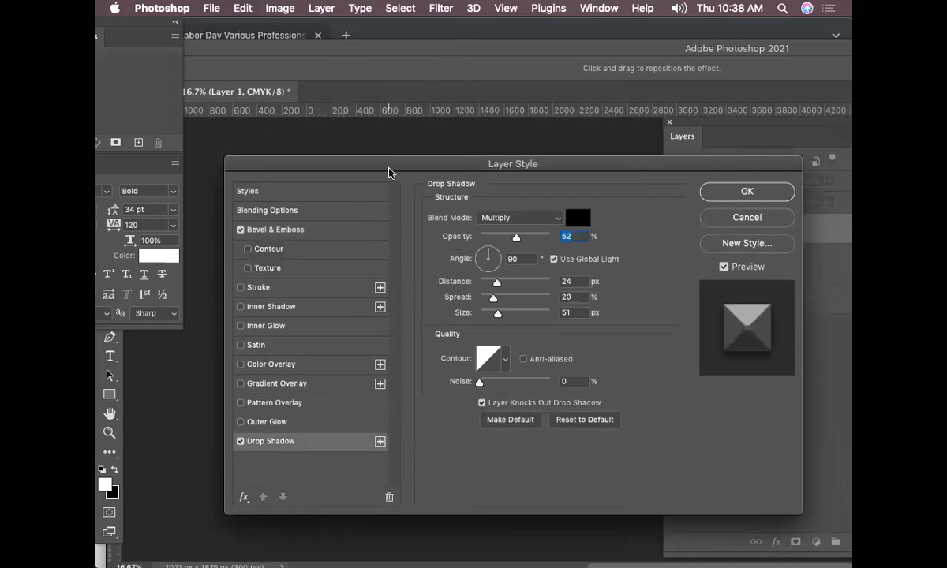
left_click_drag(385, 168, 155, 276)
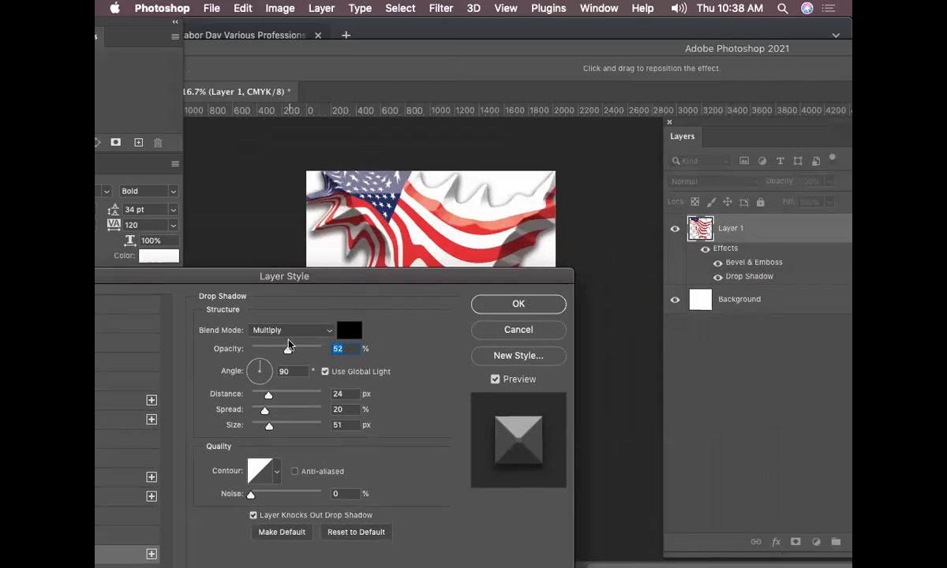
left_click_drag(289, 348, 294, 348)
left_click_drag(279, 399, 281, 428)
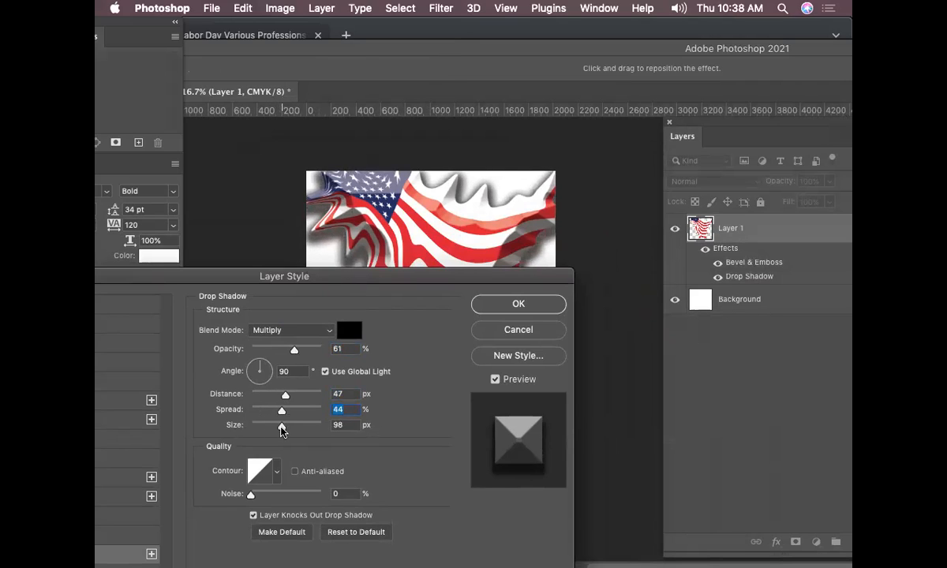
left_click(517, 304)
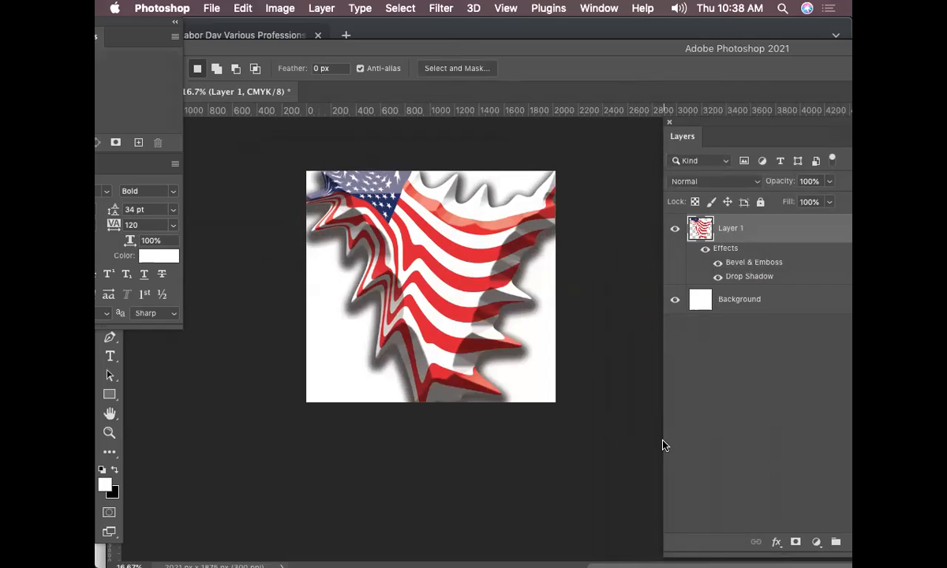
Step: Create a new layer named "color" above Layer 1
left_click_drag(734, 124, 636, 122)
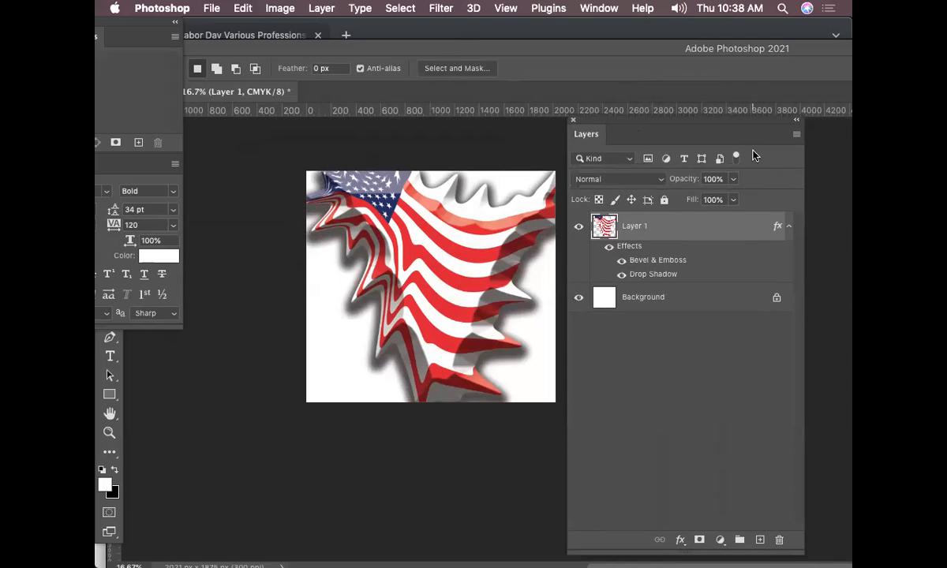
left_click(797, 139)
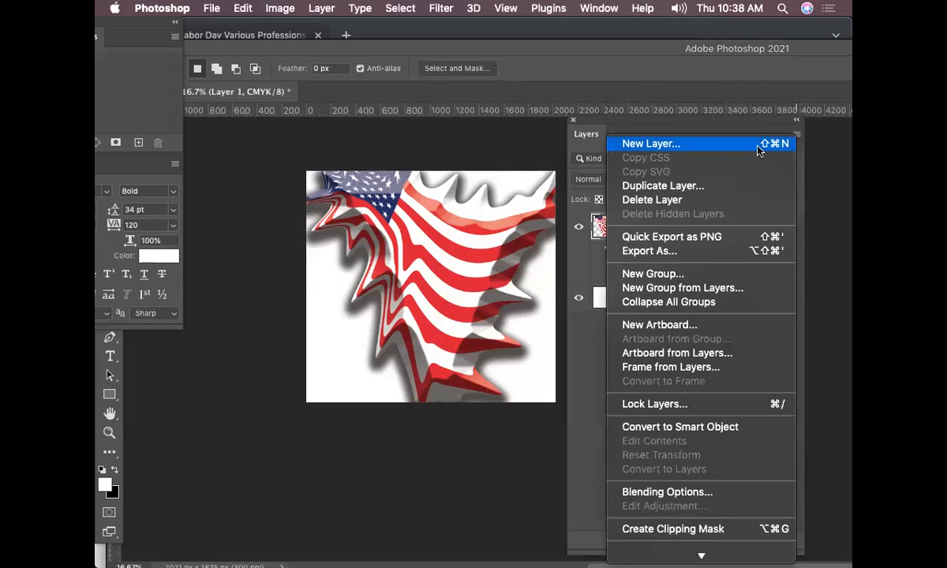
left_click(759, 142)
type("color")
key("Return")
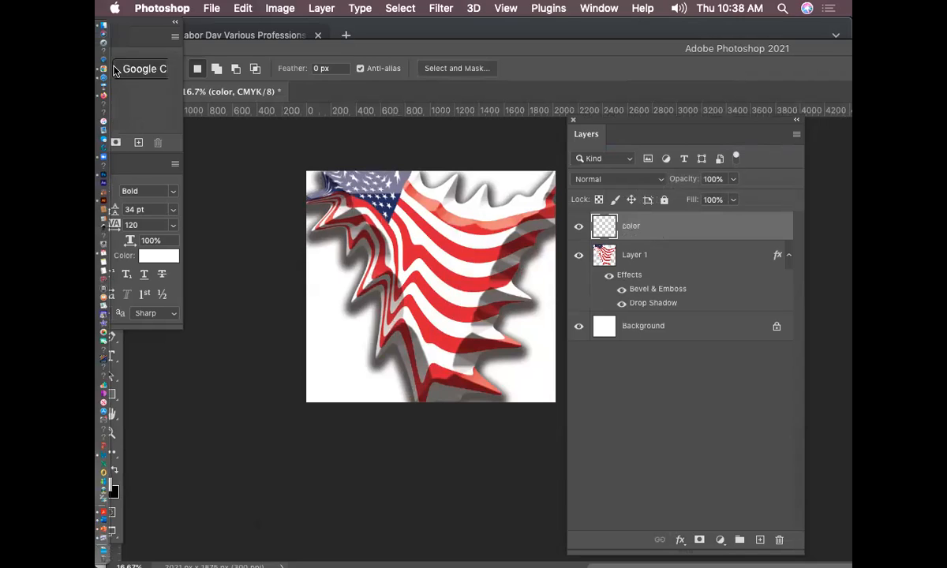
Step: Set the foreground color to bright green #0adf0a and fill the "color" layer with it
left_click_drag(136, 32, 300, 210)
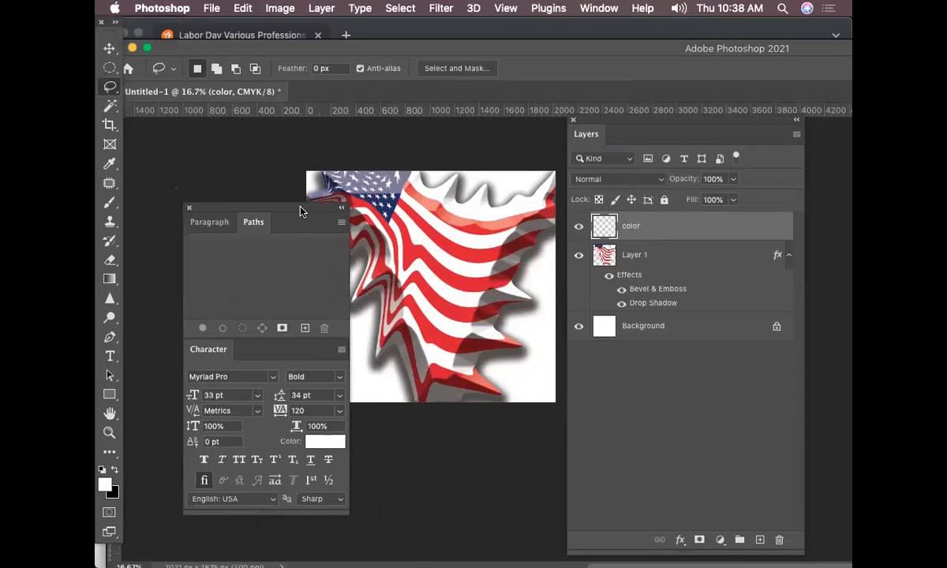
left_click(103, 484)
left_click_drag(646, 359, 648, 363)
left_click(600, 274)
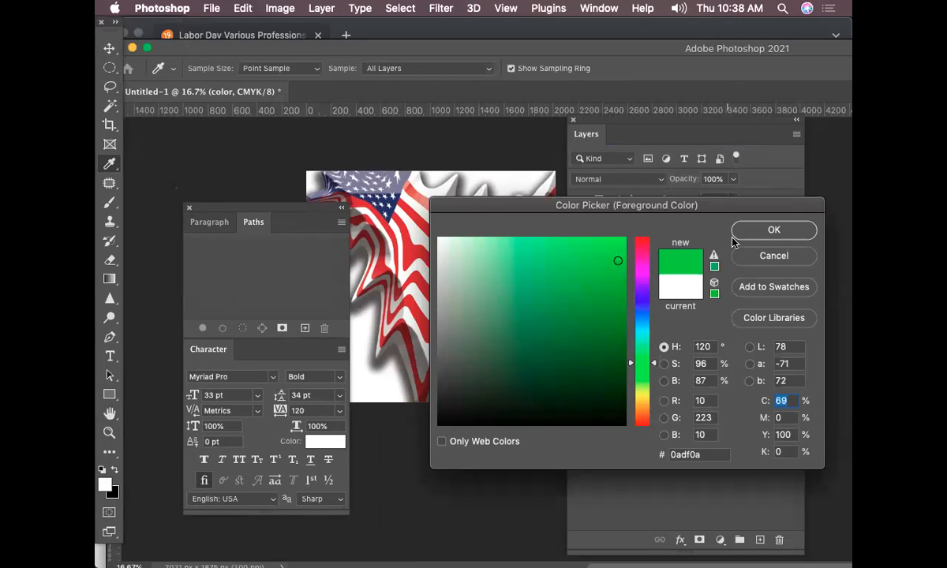
left_click(771, 230)
key("alt+BackSpace")
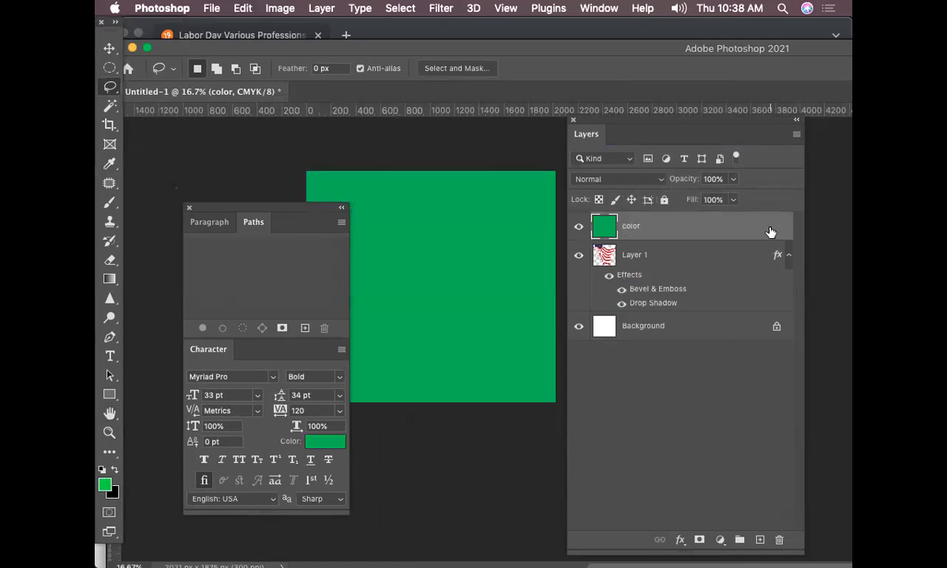
Step: Set the "color" layer's blend mode to Multiply and move the Paths and Character panels off the artwork
left_click(650, 183)
left_click(649, 219)
left_click_drag(308, 209, 151, 215)
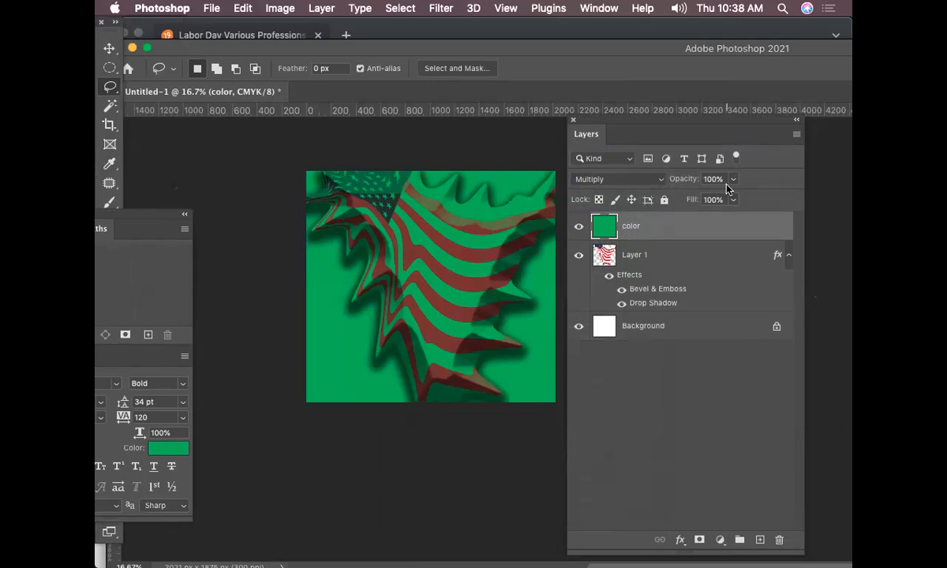
Step: Move the Photoshop window aside, switch to Chrome and open a new browser window
left_click_drag(531, 50, 821, 342)
left_click_drag(439, 38, 471, 50)
key("super+n")
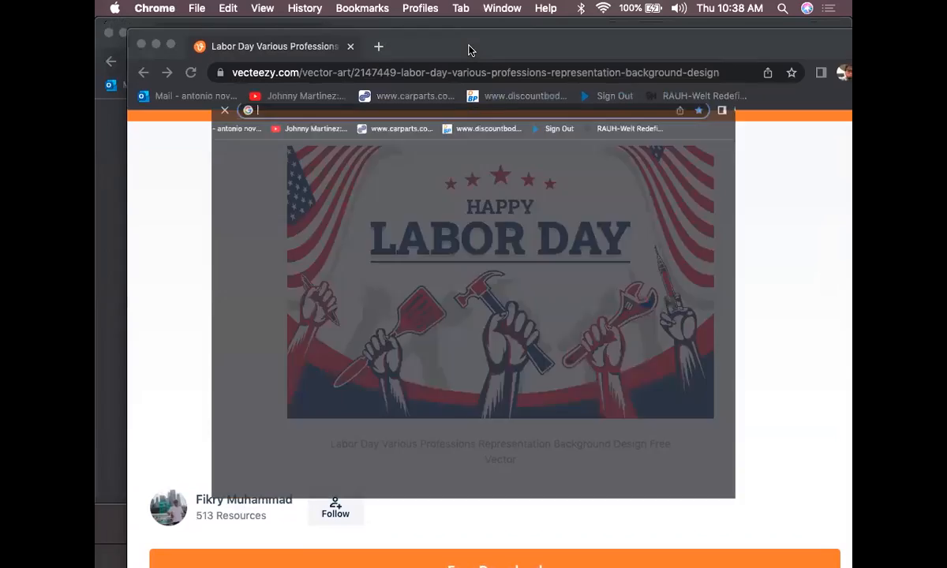
Step: Try to reach the logo library at brandsofworld.com and return to the new tab page
left_click(393, 59)
type("brandsofworld")
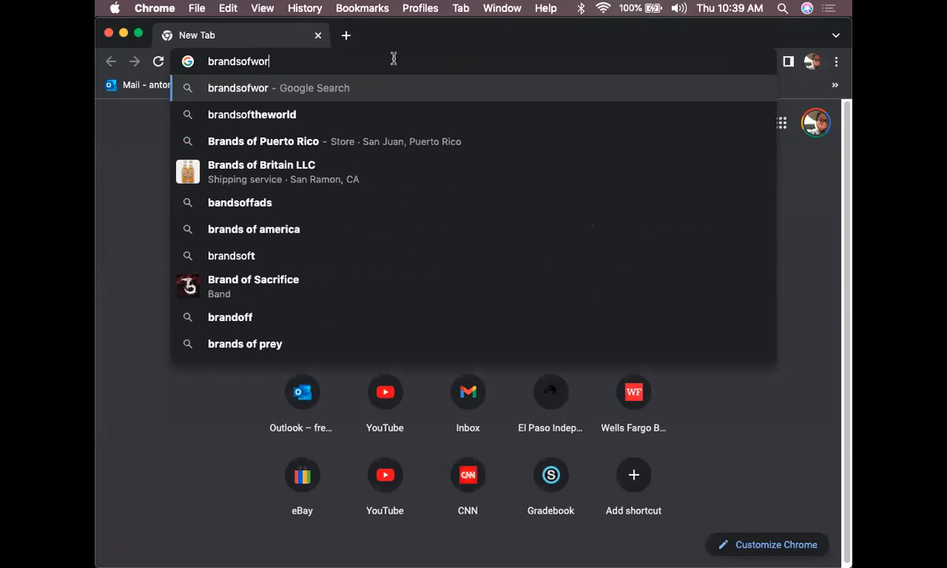
type(".c")
key("BackSpace")
type("co")
key("BackSpace")
key("BackSpace")
type("com")
key("Return")
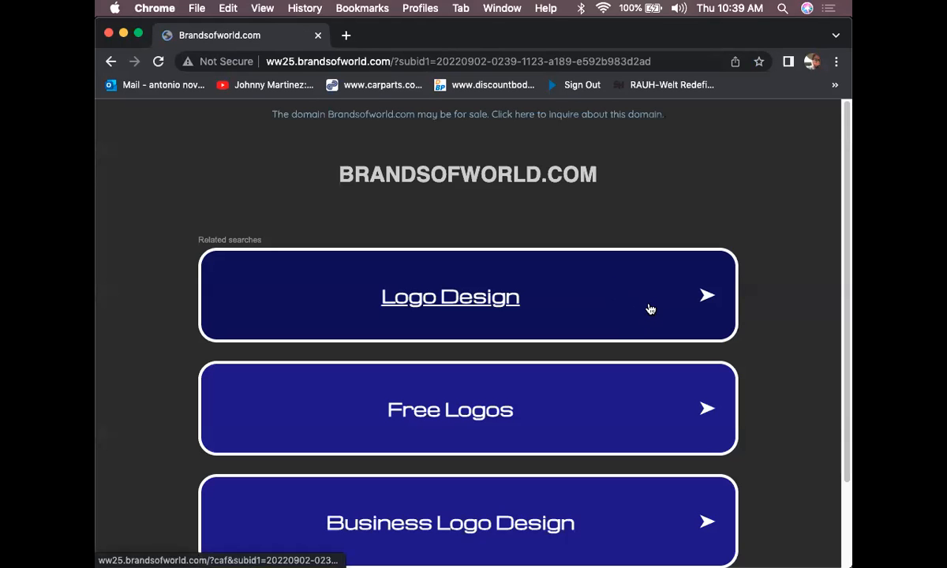
left_click(111, 61)
Step: Search Google for brandsoftheworld and open the Brands of the World website
left_click(381, 337)
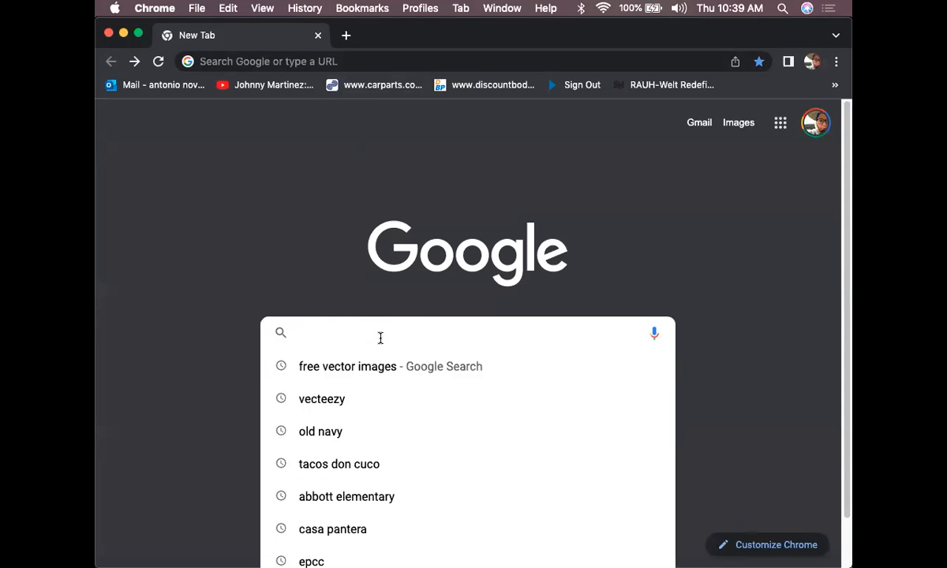
type("brandsoft")
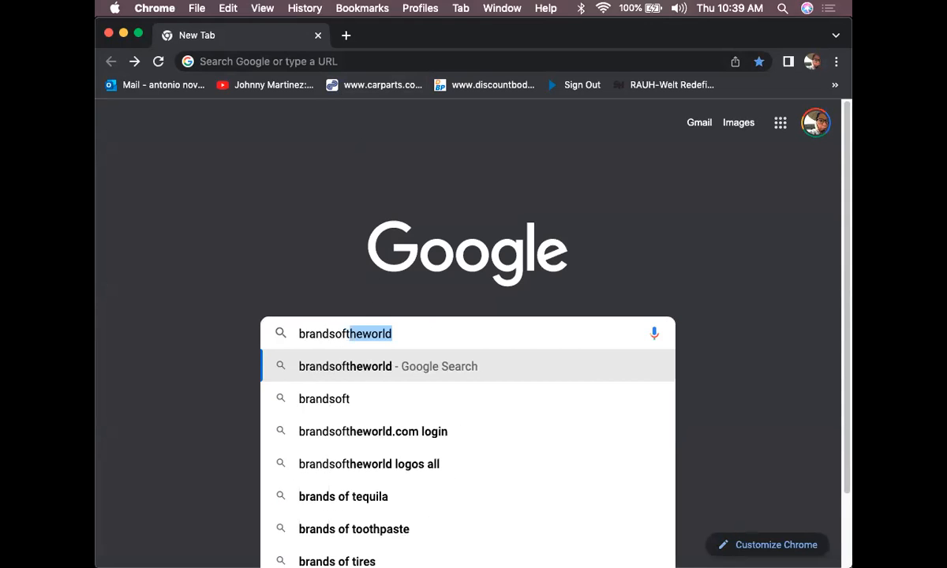
key("Return")
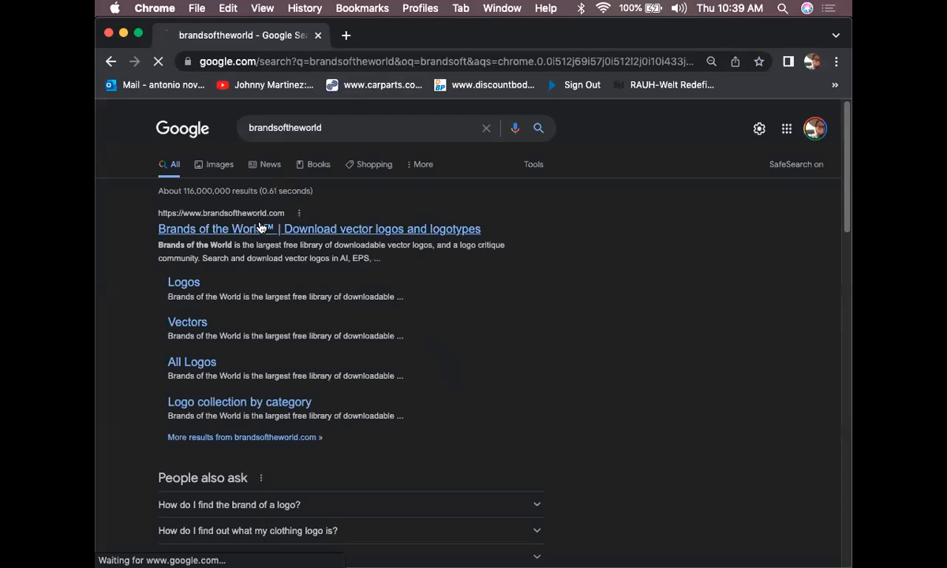
left_click(261, 228)
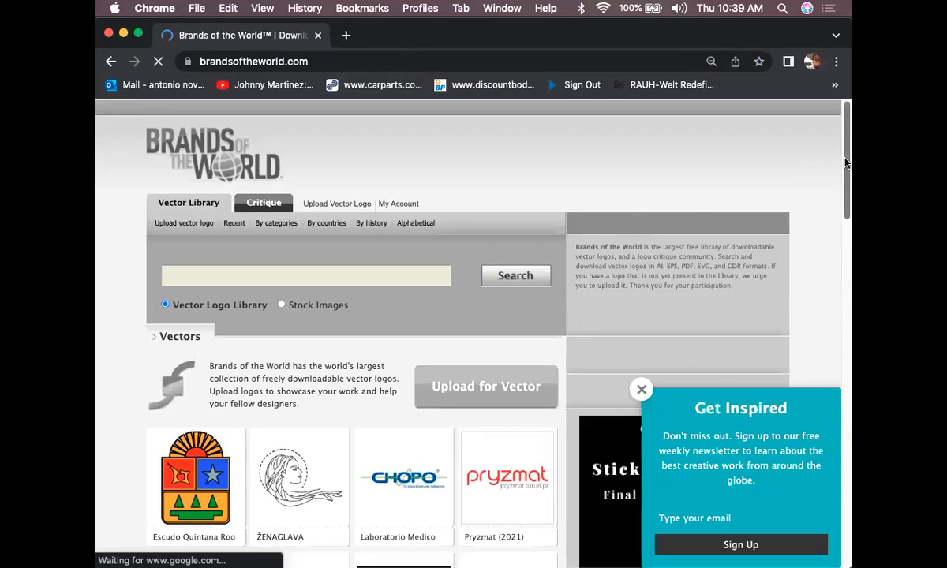
Step: Search the vector logo library for starbucks and look through the logos found
left_click_drag(845, 162, 853, 200)
left_click(302, 124)
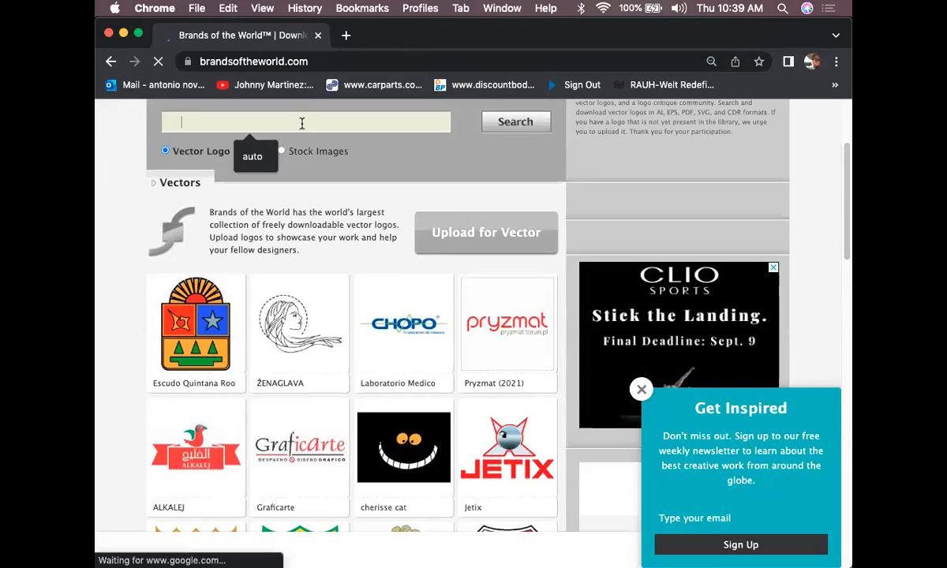
type("sta")
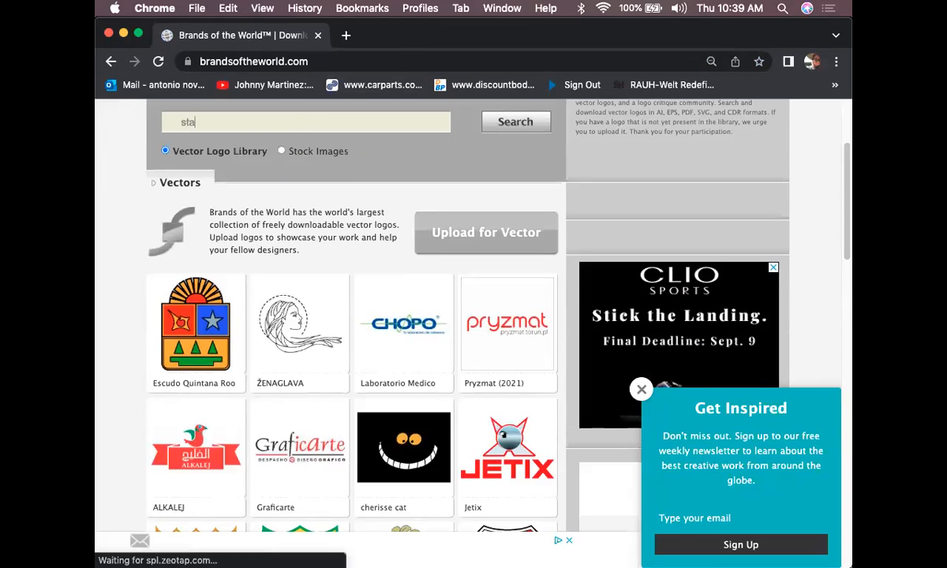
type("rb")
key("BackSpace")
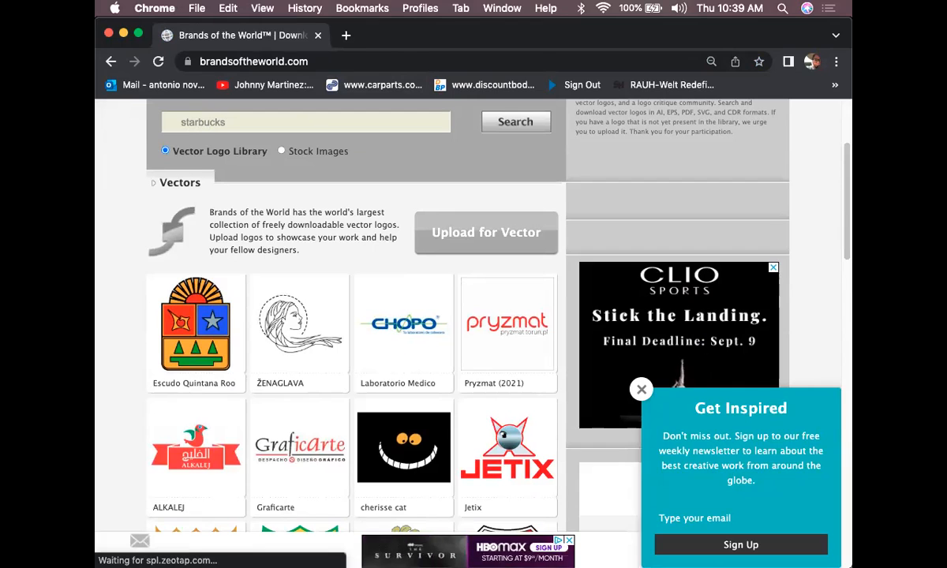
key("Return")
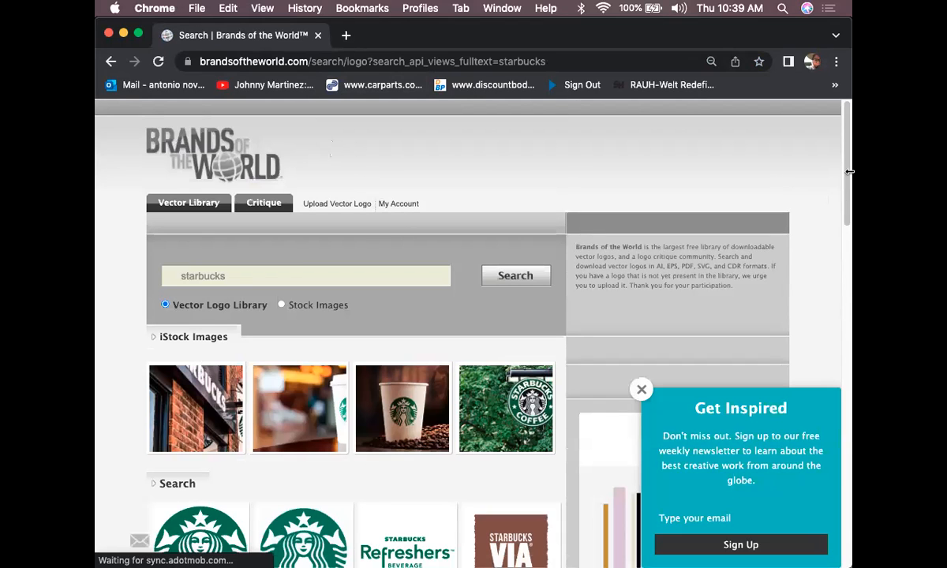
left_click_drag(845, 178, 785, 300)
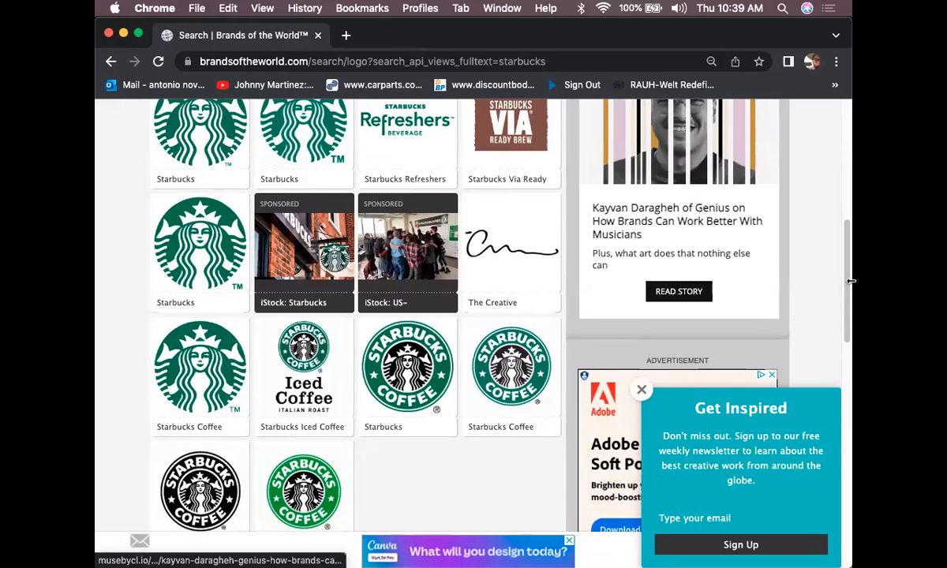
left_click_drag(846, 280, 762, 107)
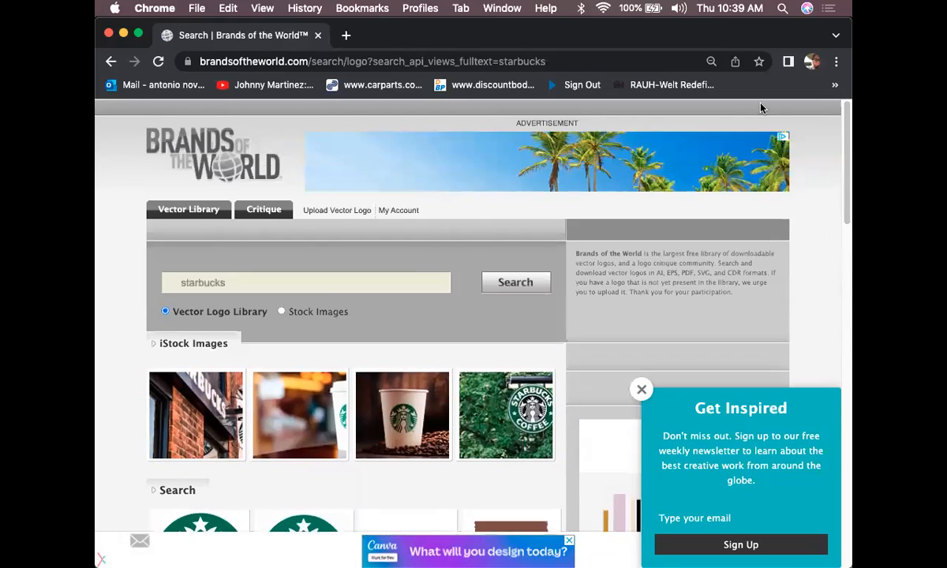
Step: Search the vector logo library for burger king and browse the matching logos
double_click(335, 285)
type("buyr")
key("BackSpace")
type("ger kin")
key("Return")
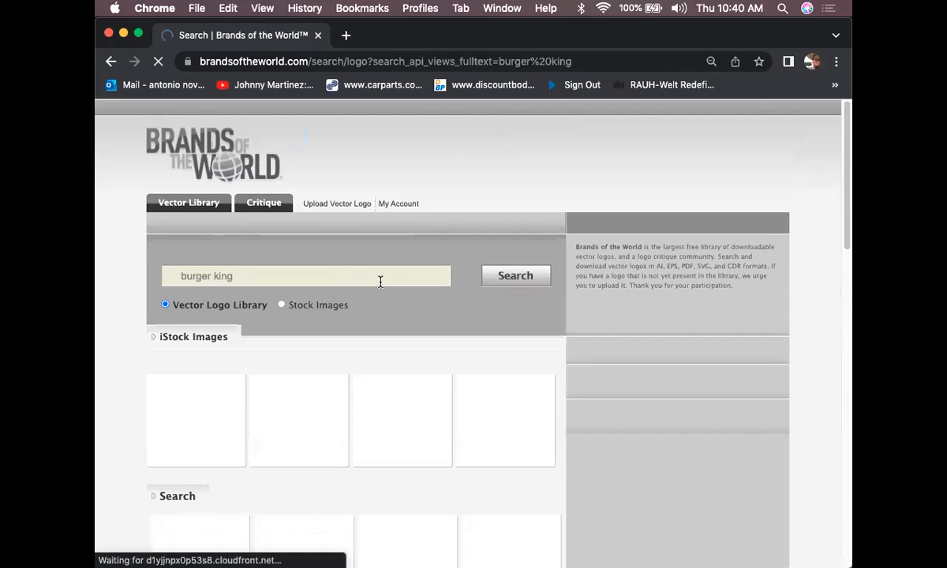
left_click_drag(847, 158, 619, 25)
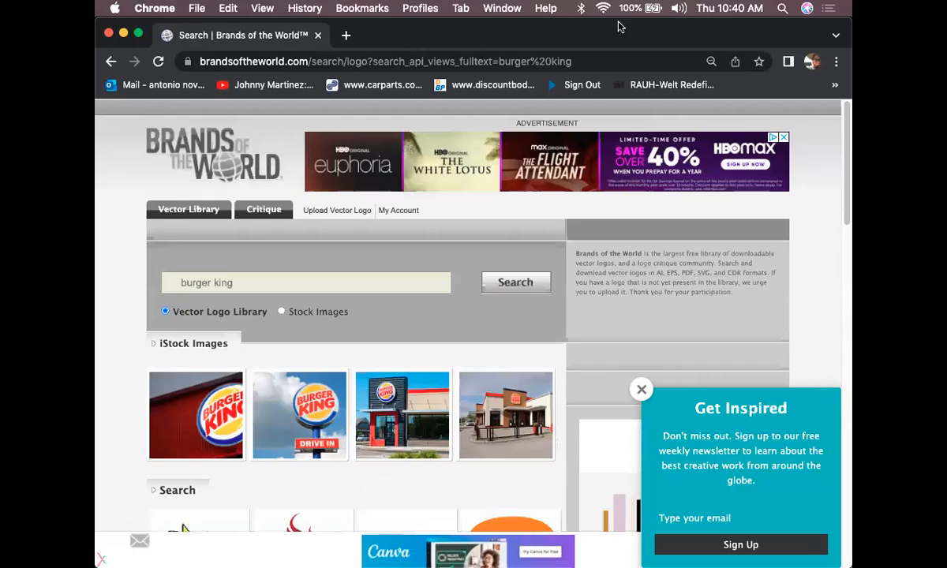
Step: Search the vector logo library for star wars and look over the matching logos
triple_click(239, 282)
type("st")
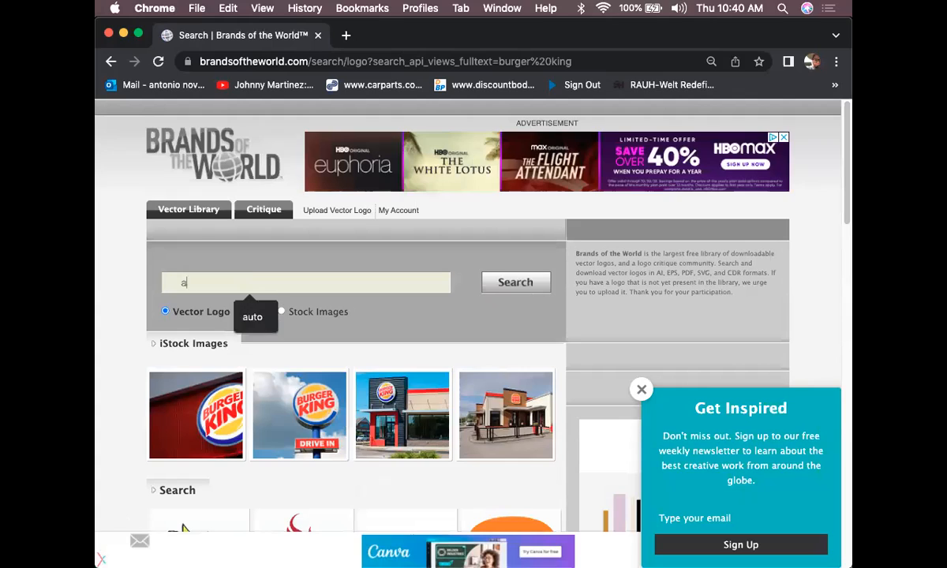
type("ar wars")
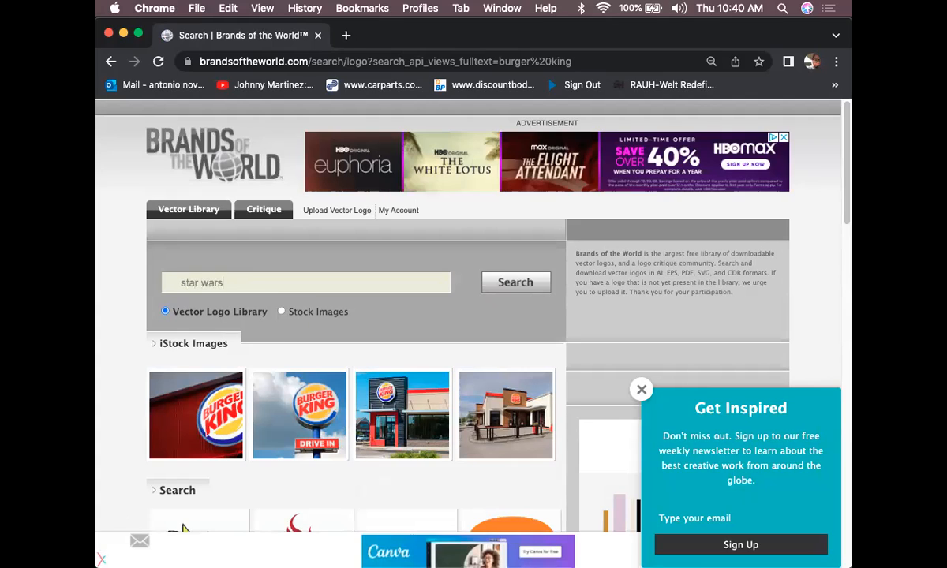
key("Return")
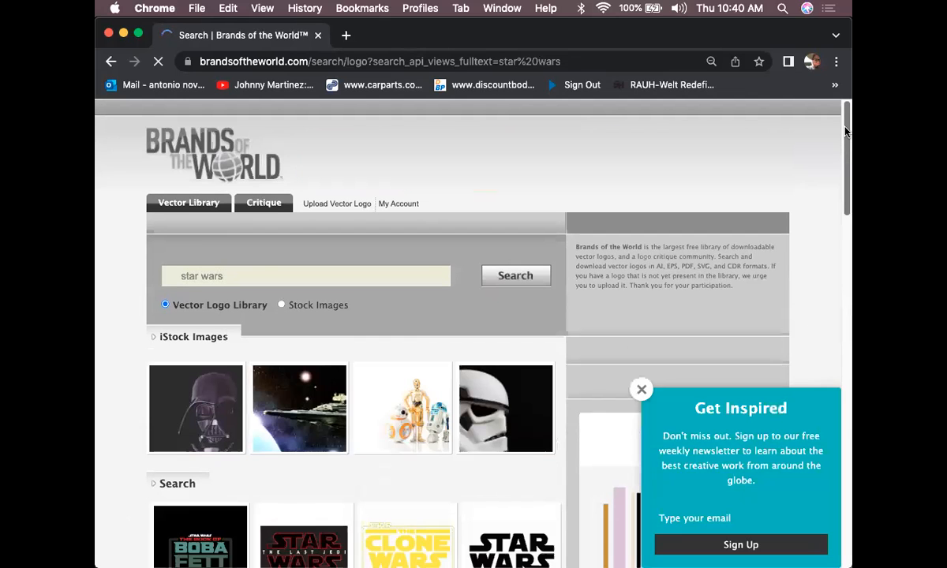
left_click_drag(846, 131, 850, 214)
left_click_drag(850, 224, 843, 118)
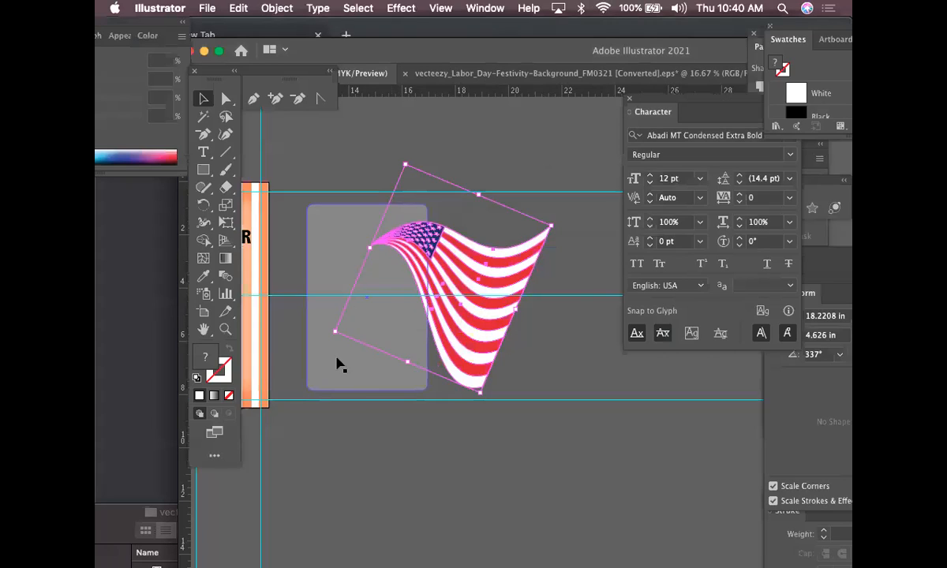
Step: Return to the orange-striped WHATABURGER card in Illustrator and save the document
mouse_move(334, 363)
left_mouse_down()
mouse_move(434, 348)
mouse_move(635, 372)
left_mouse_up()
left_click_drag(412, 345, 551, 378)
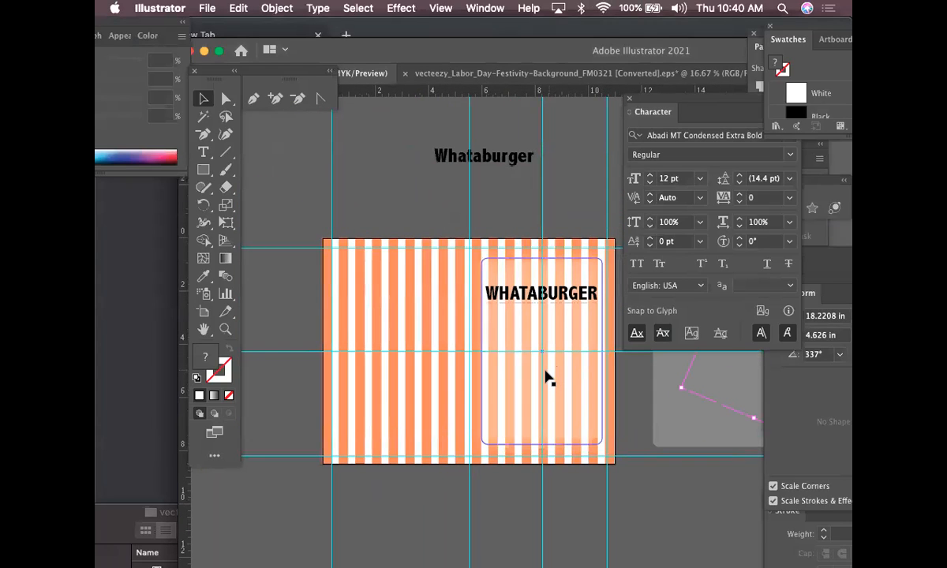
key("super+s")
left_click(663, 557)
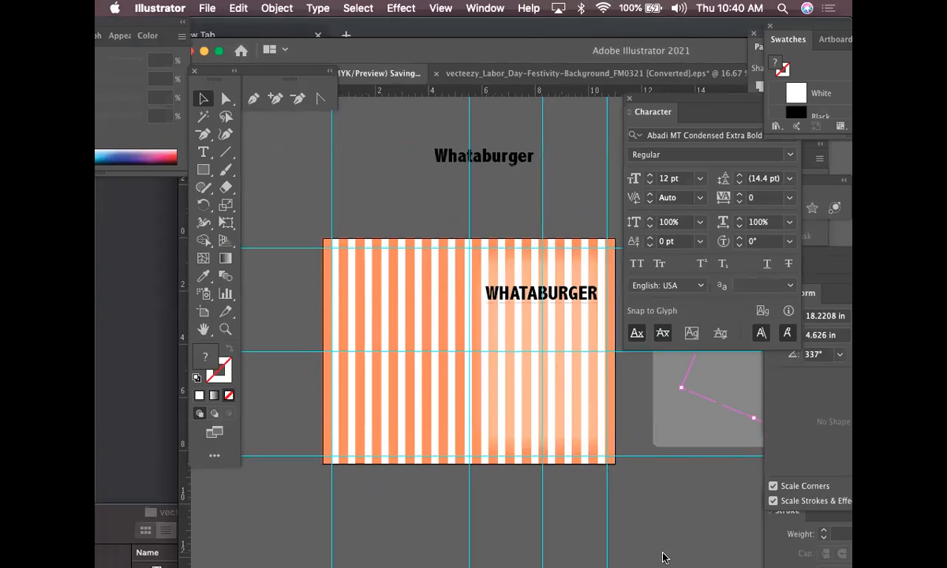